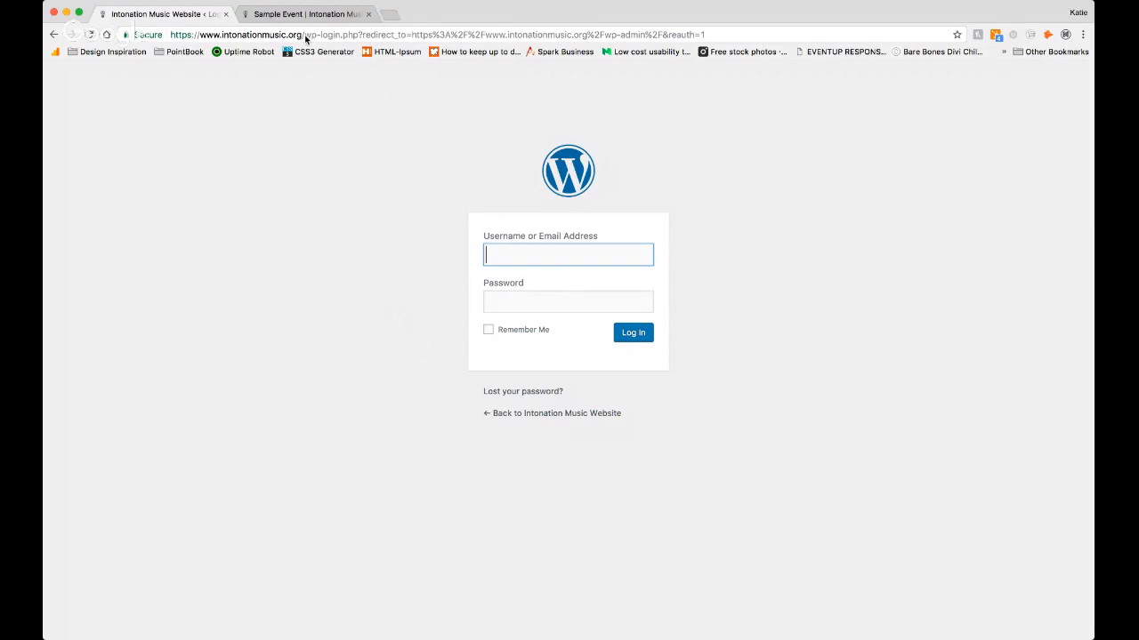
# Step: Load the intonationmusic.org/wp-admin address in place of the current login page address
pyautogui.click(306, 39)
pyautogui.click(305, 35)
pyautogui.moveTo(305, 36); pyautogui.dragTo(415, 73)
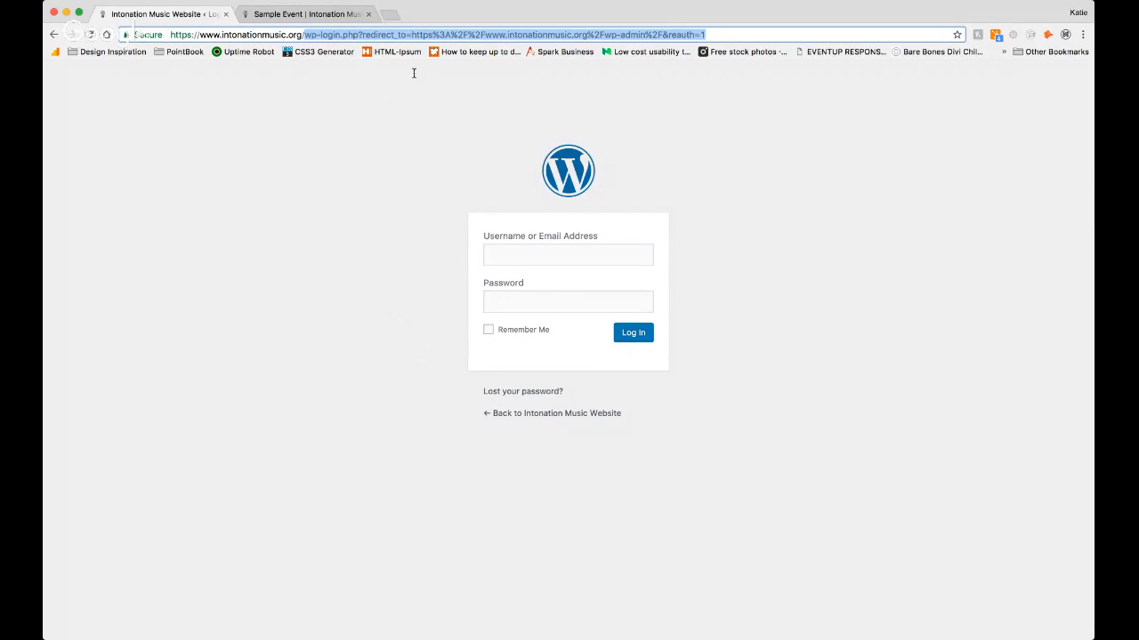
pyautogui.press('BackSpace')
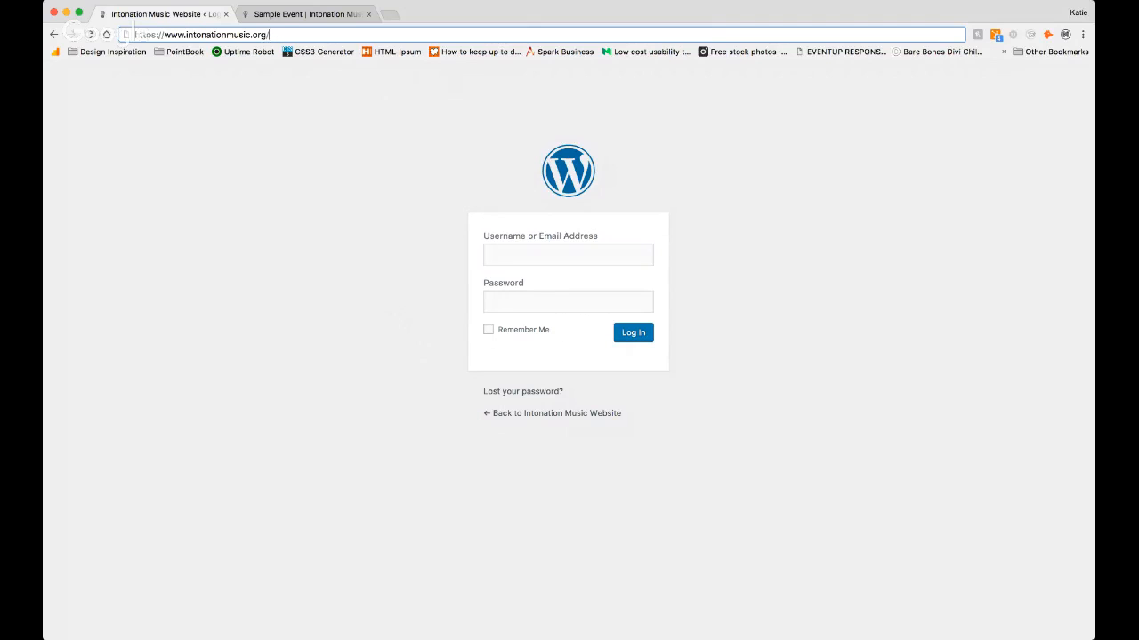
pyautogui.write('wp-admin')
pyautogui.press('Return')
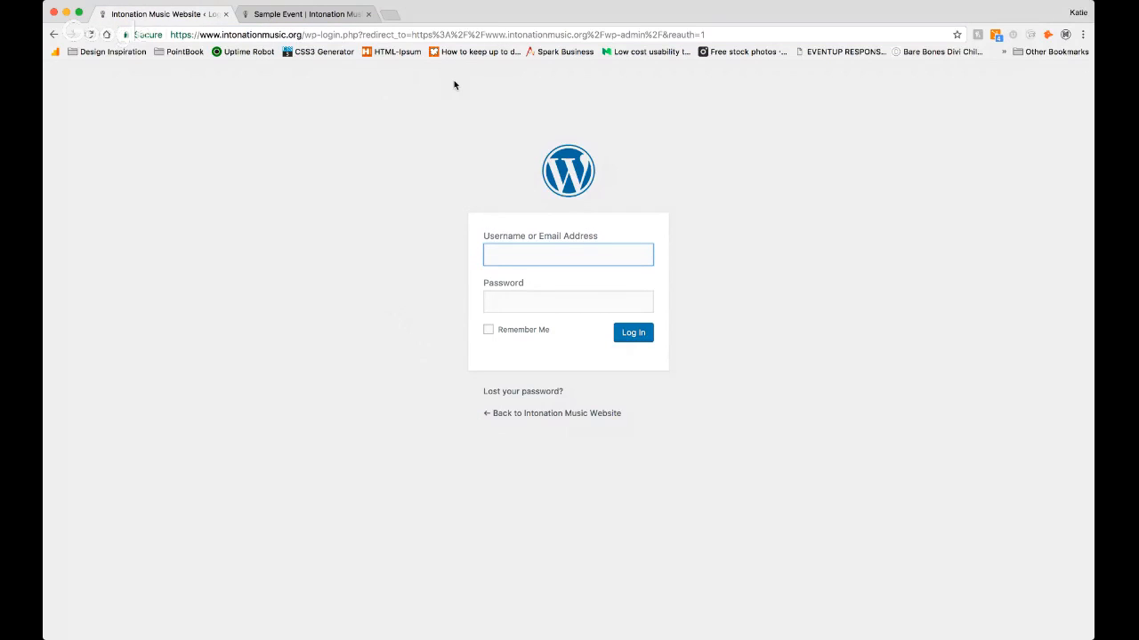
# Step: Log in to the website's admin area with the account username and password
pyautogui.write('mike')
pyautogui.press('Tab')
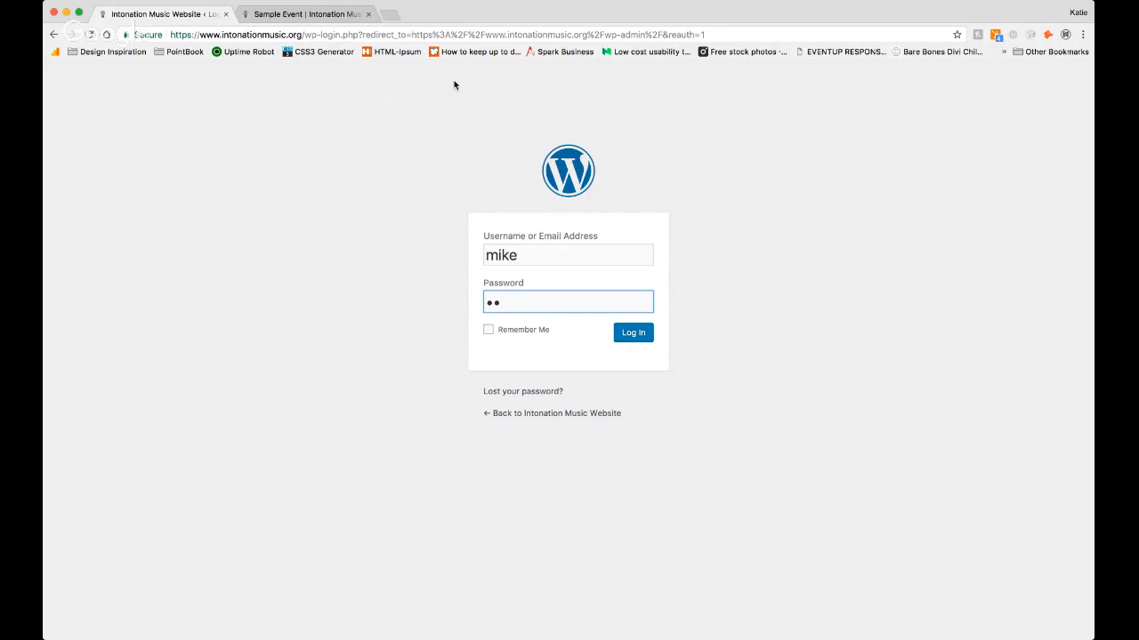
pyautogui.write('••••••••••••')
pyautogui.press('Return')
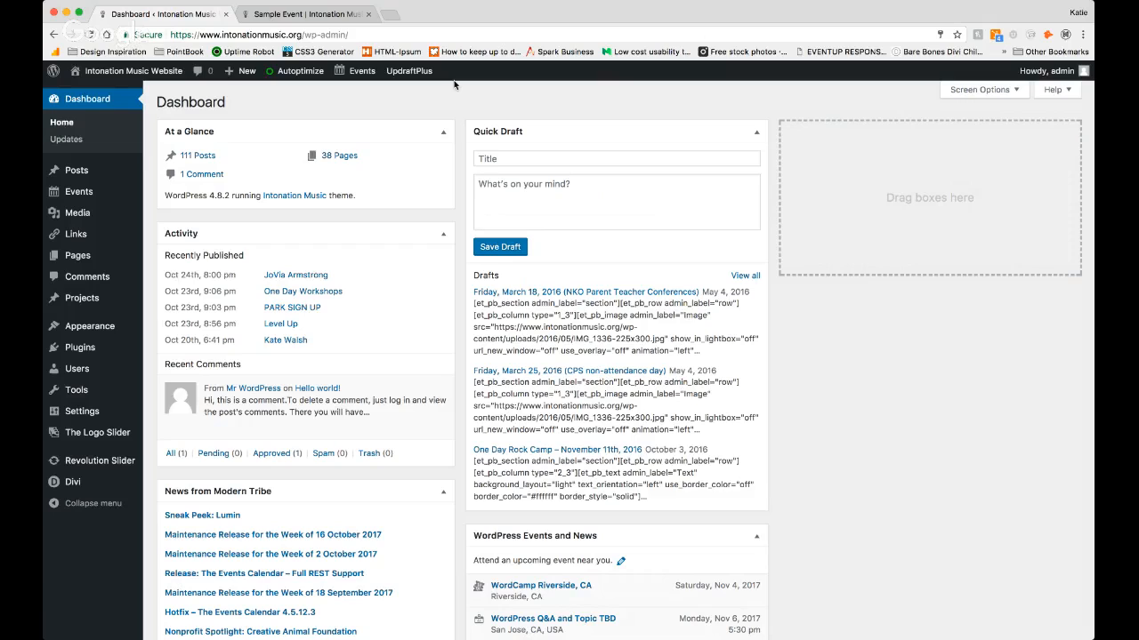
# Step: View the public home page of the Intonation Music Website and return to the admin dashboard
pyautogui.click(104, 76)
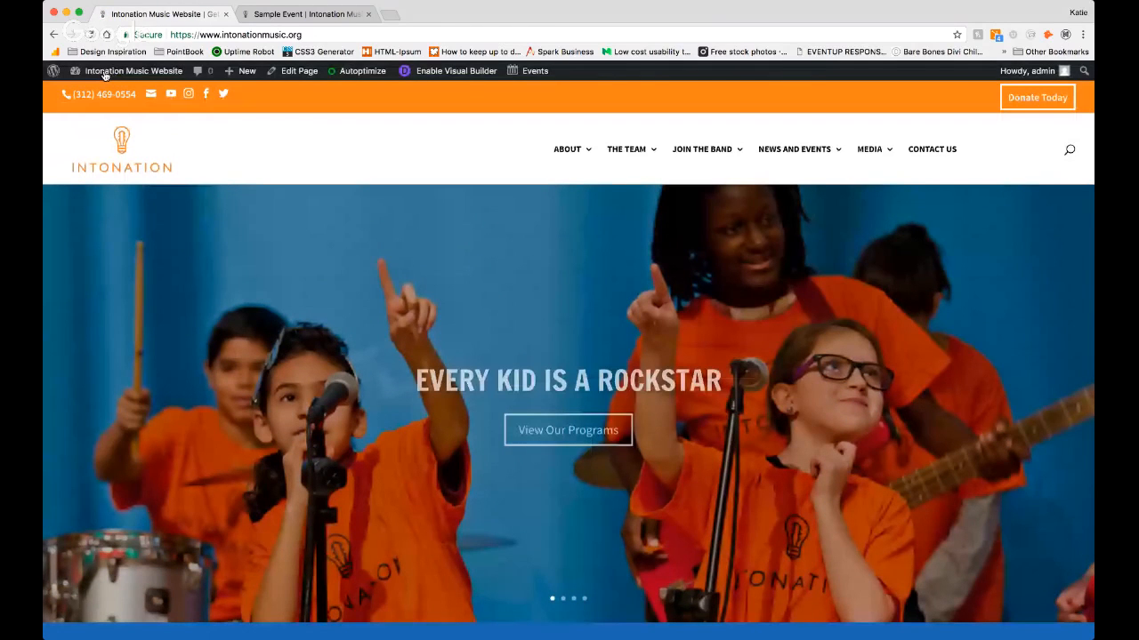
pyautogui.moveTo(104, 76)
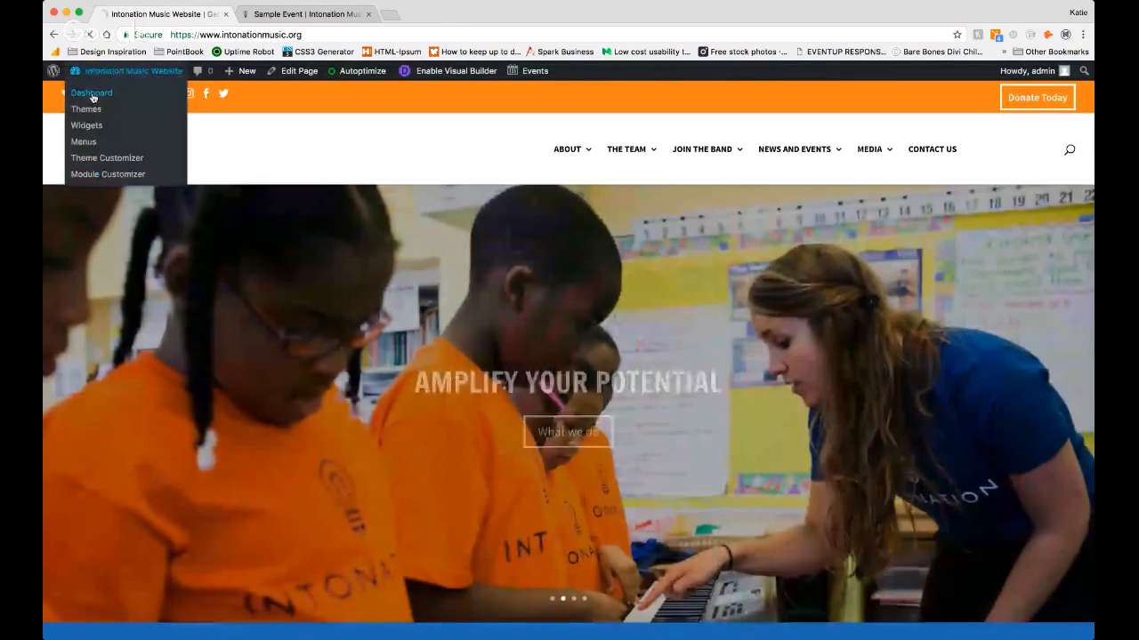
pyautogui.click(93, 96)
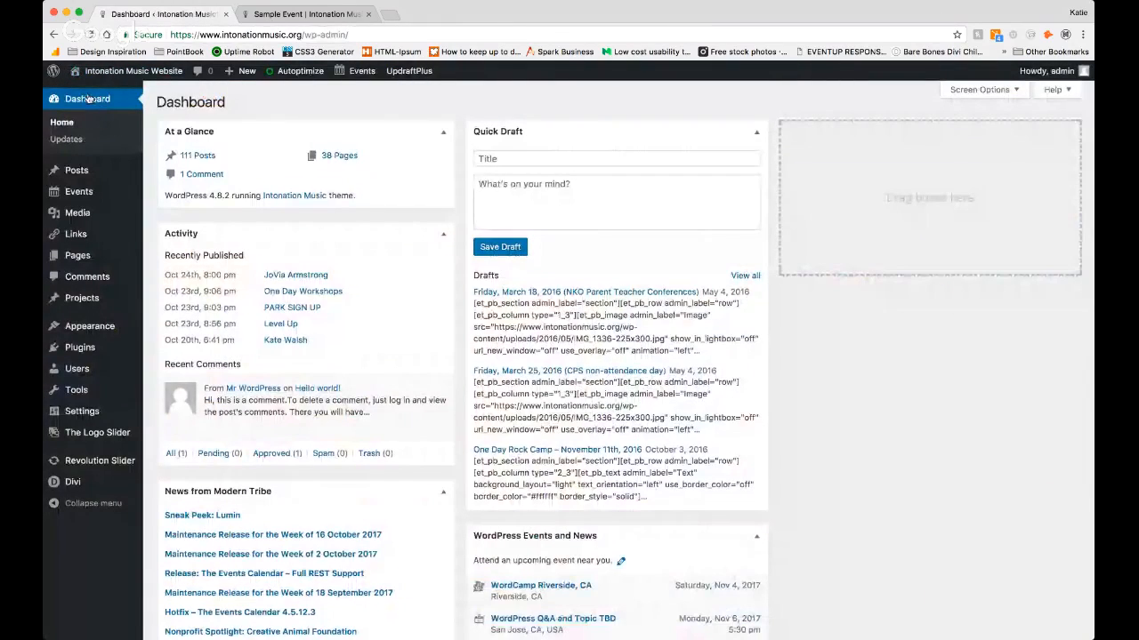
# Step: Go to the site's events list and start adding a new event
pyautogui.moveTo(69, 192)
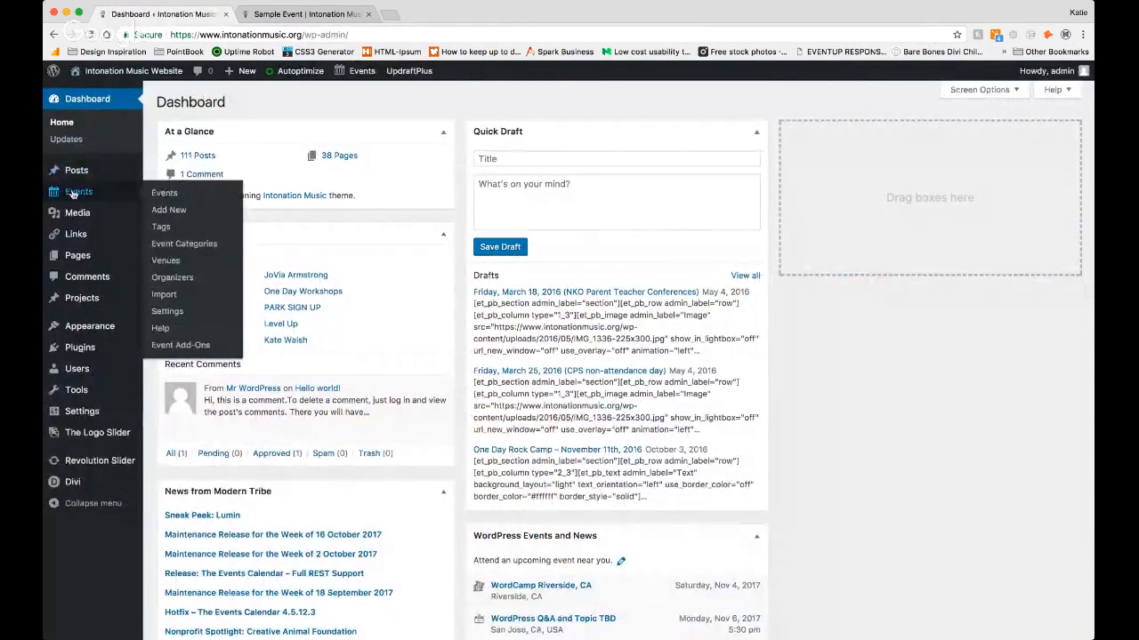
pyautogui.click(80, 192)
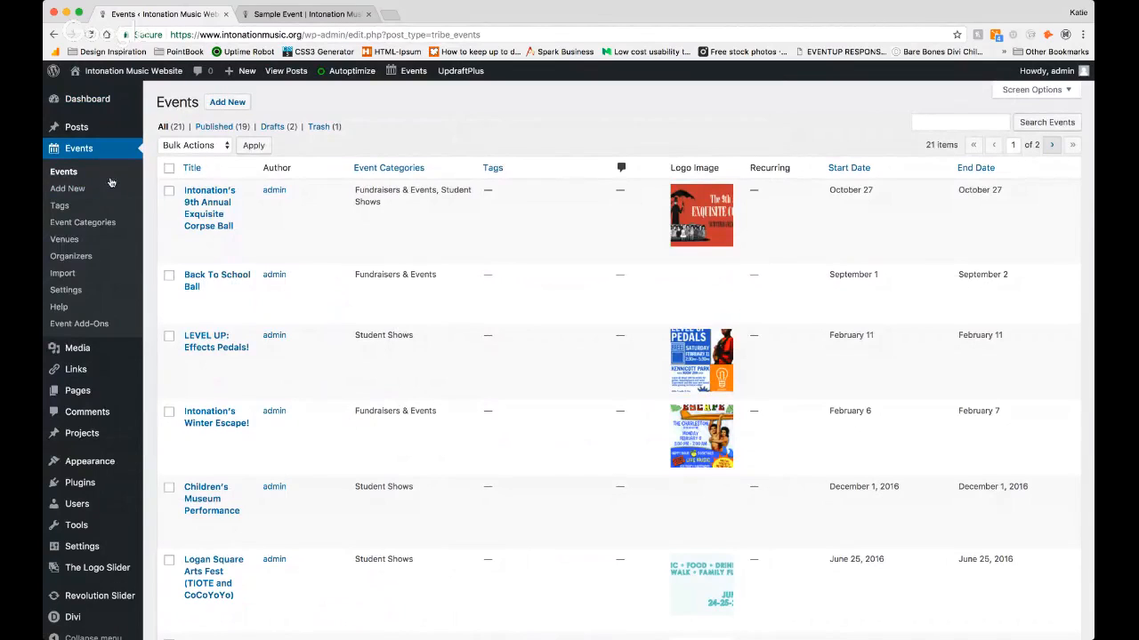
pyautogui.click(229, 102)
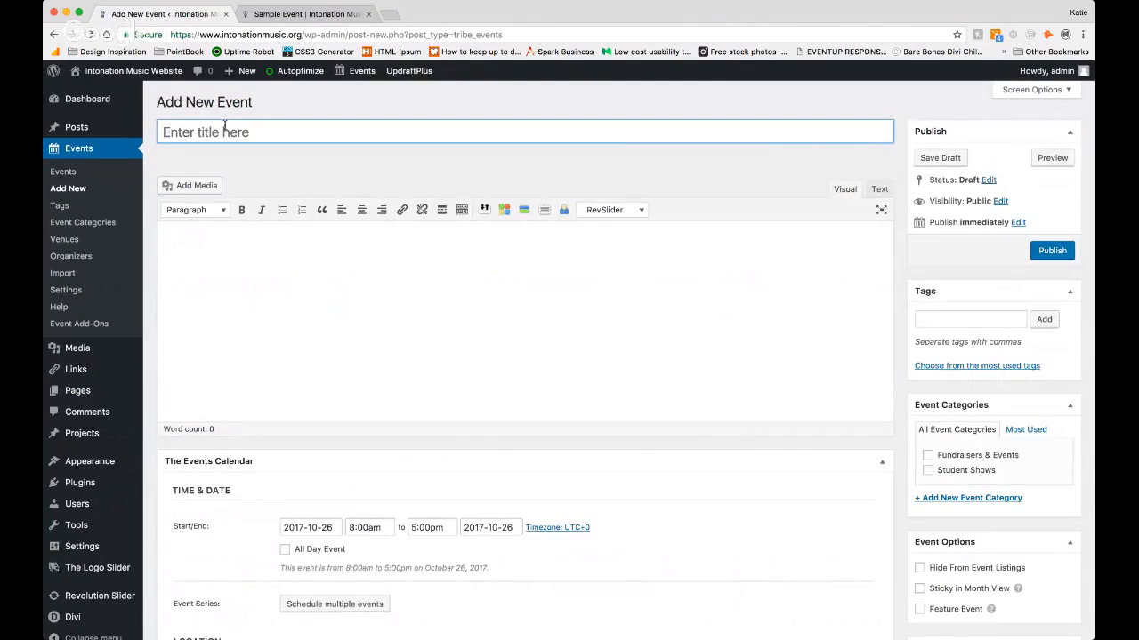
# Step: Title the new event "Event Title" and enter "Sample description" as its description
pyautogui.write('Event ')
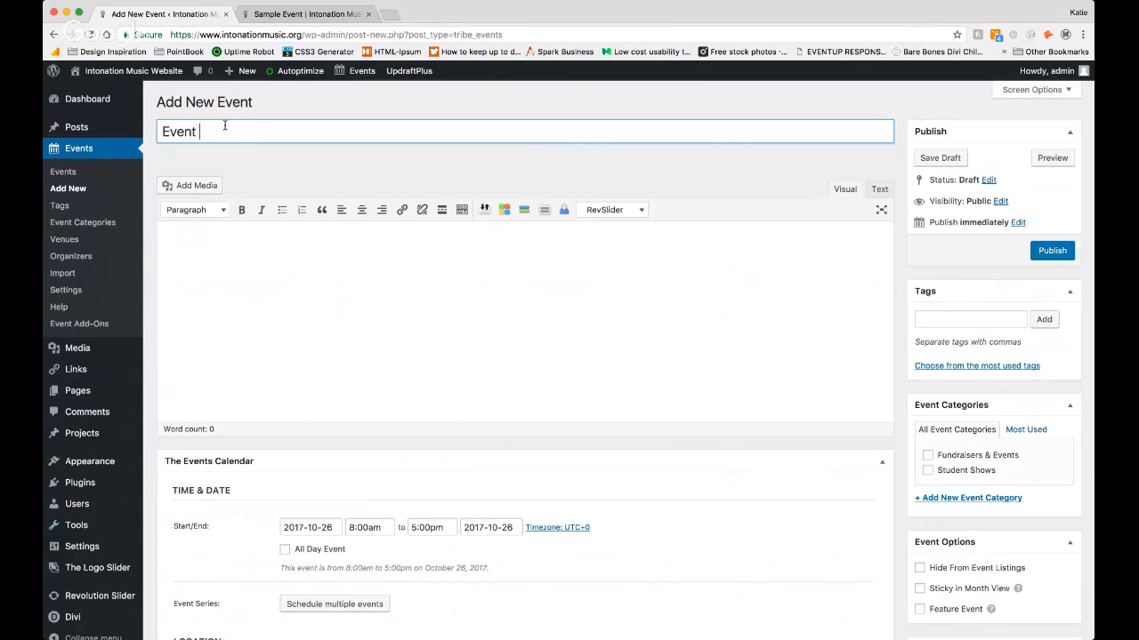
pyautogui.write('Title')
pyautogui.click(223, 241)
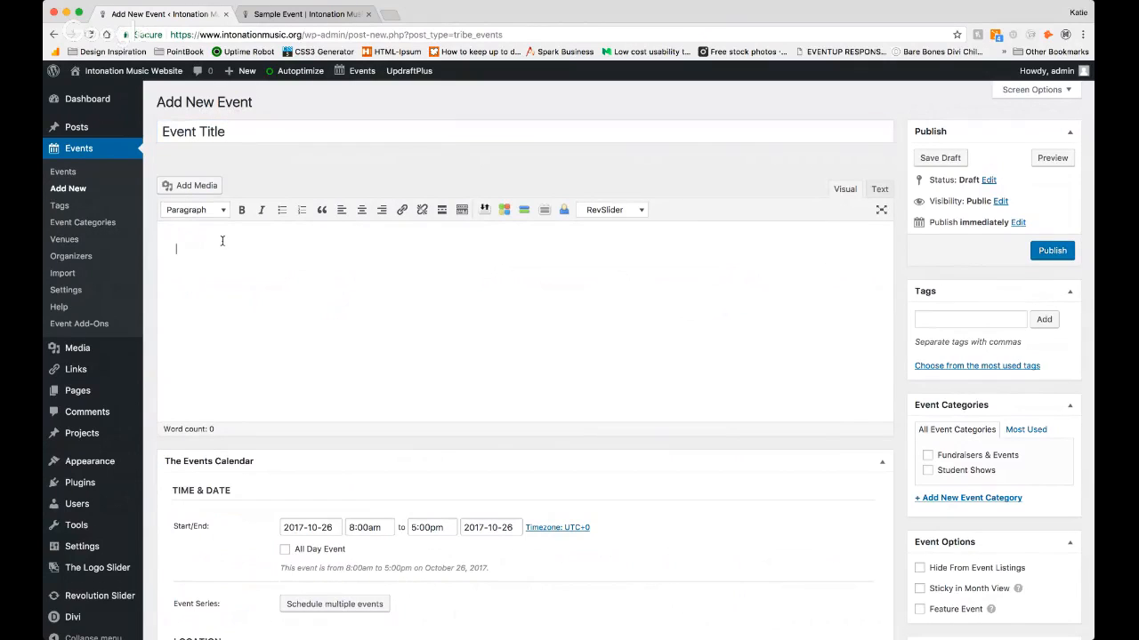
pyautogui.write('Sample description')
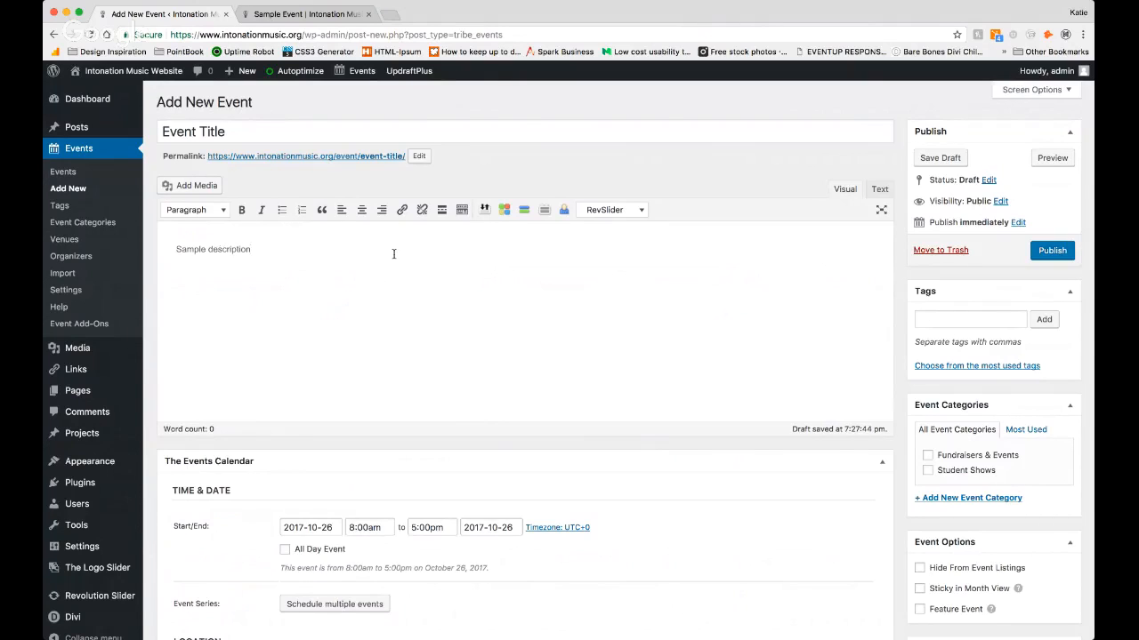
# Step: Set the event's start date to October 30, 2017
pyautogui.scroll(-5, 394, 254)
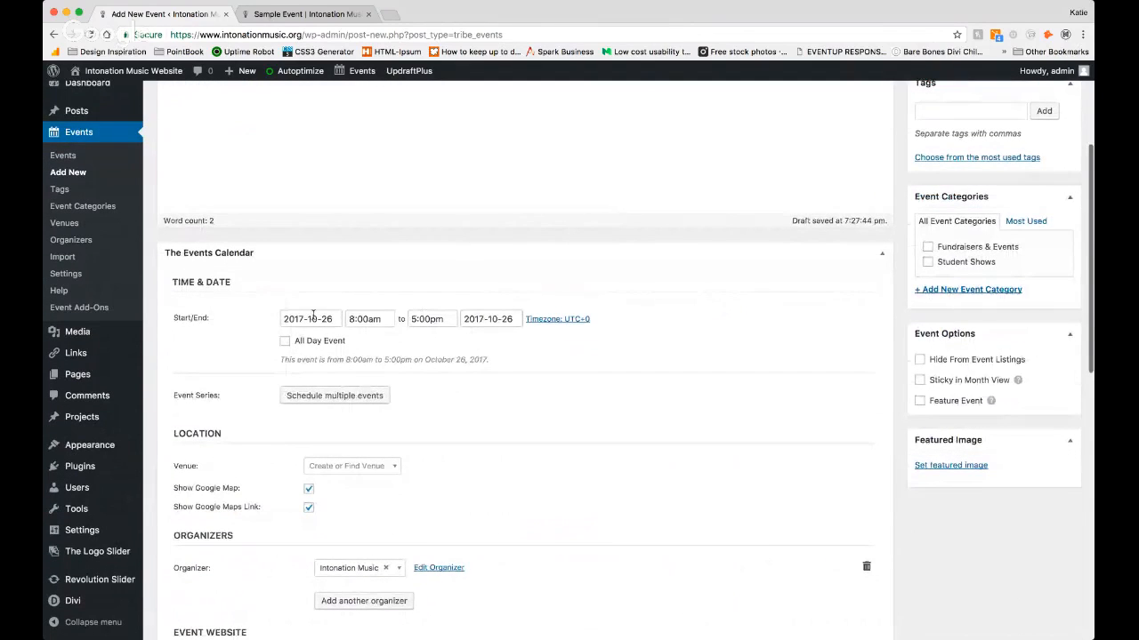
pyautogui.click(313, 317)
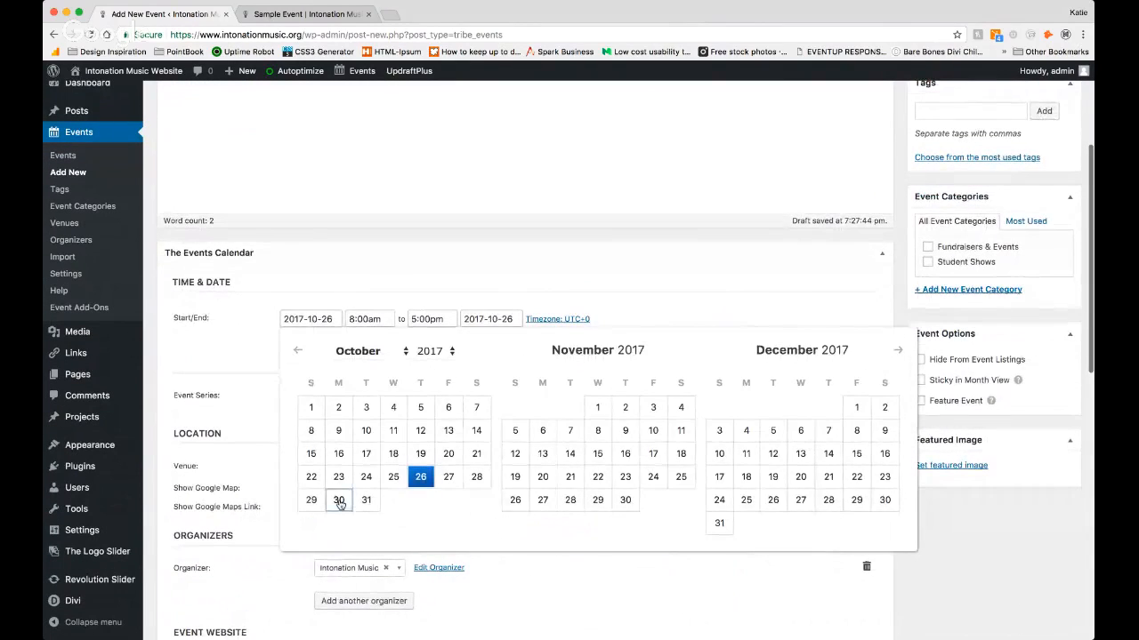
pyautogui.click(339, 500)
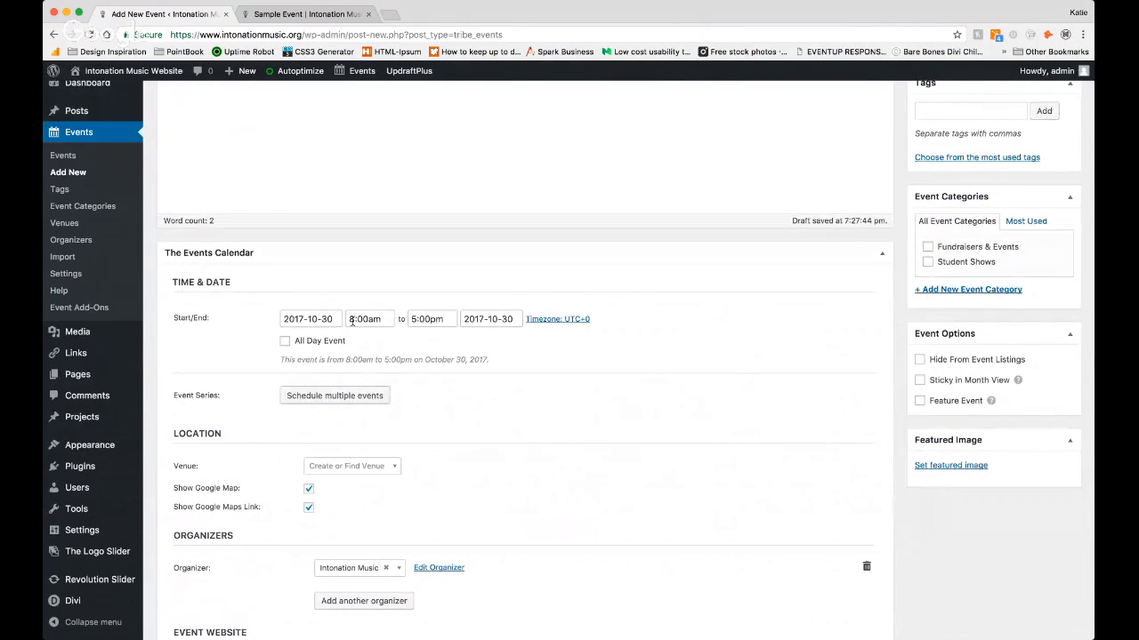
# Step: Examine the saved venues available for the event's location
pyautogui.scroll(-3, 298, 354)
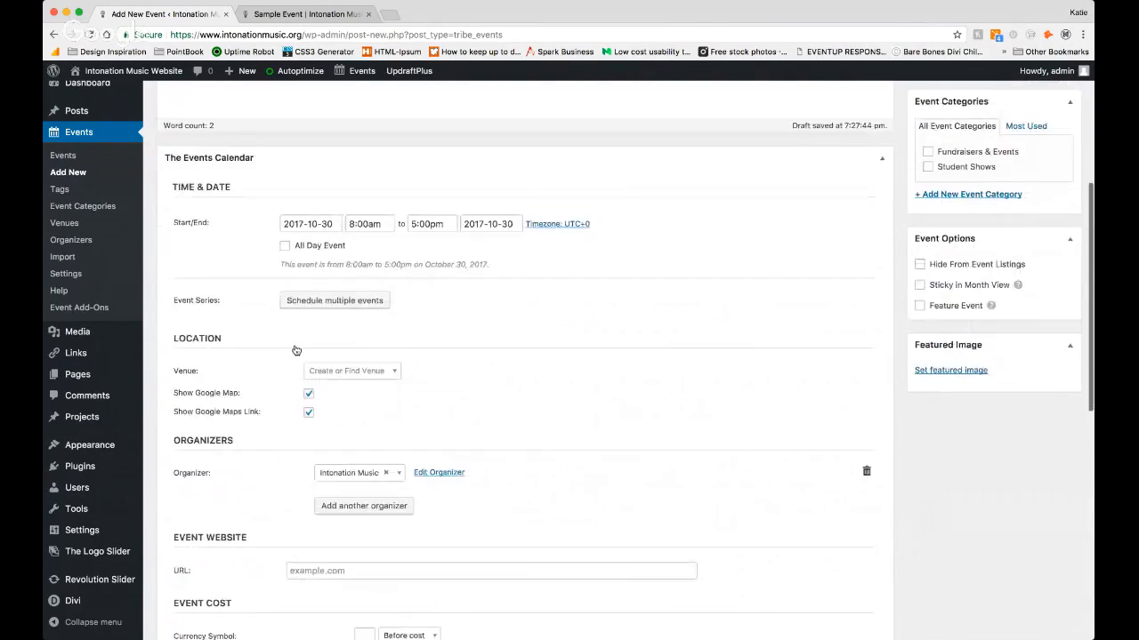
pyautogui.scroll(-3, 297, 349)
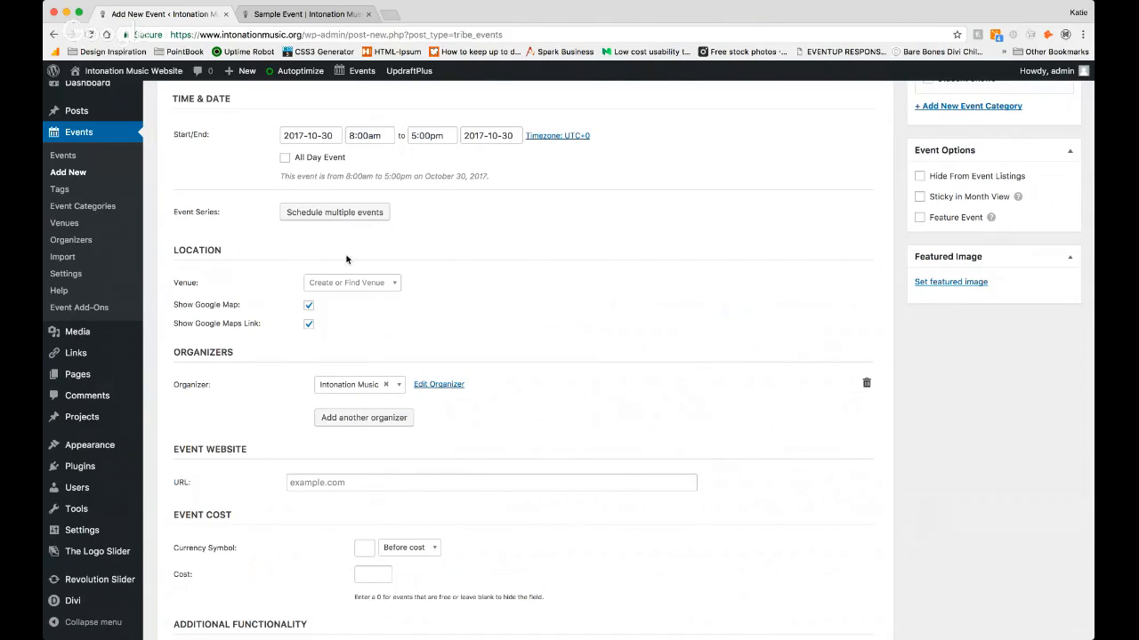
pyautogui.click(352, 285)
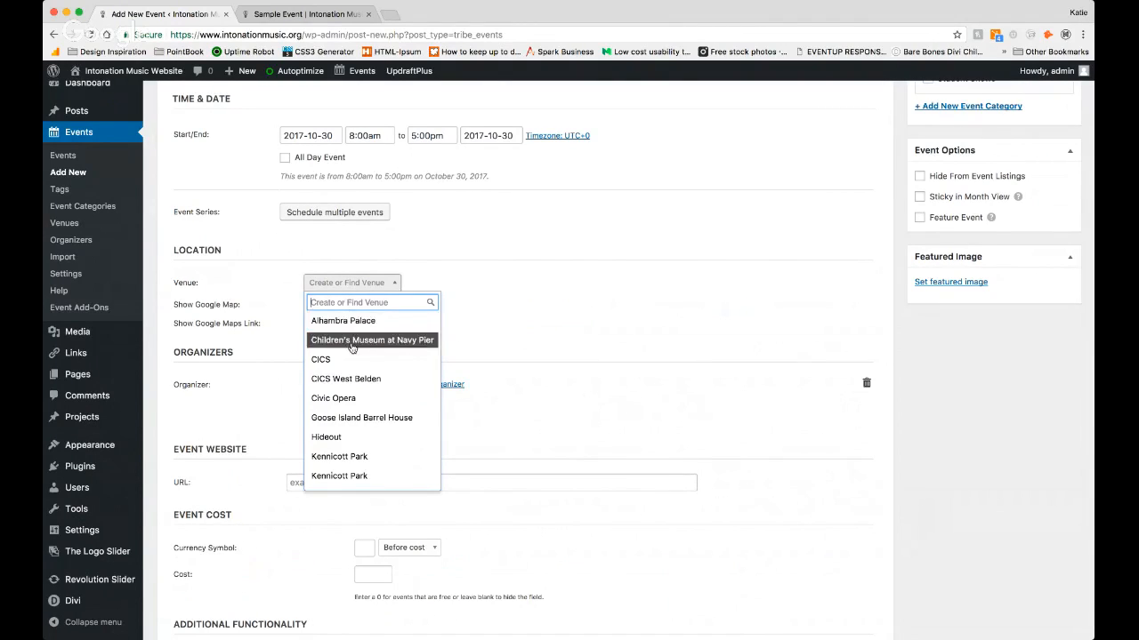
pyautogui.scroll(-3, 352, 338)
pyautogui.scroll(-3, 351, 347)
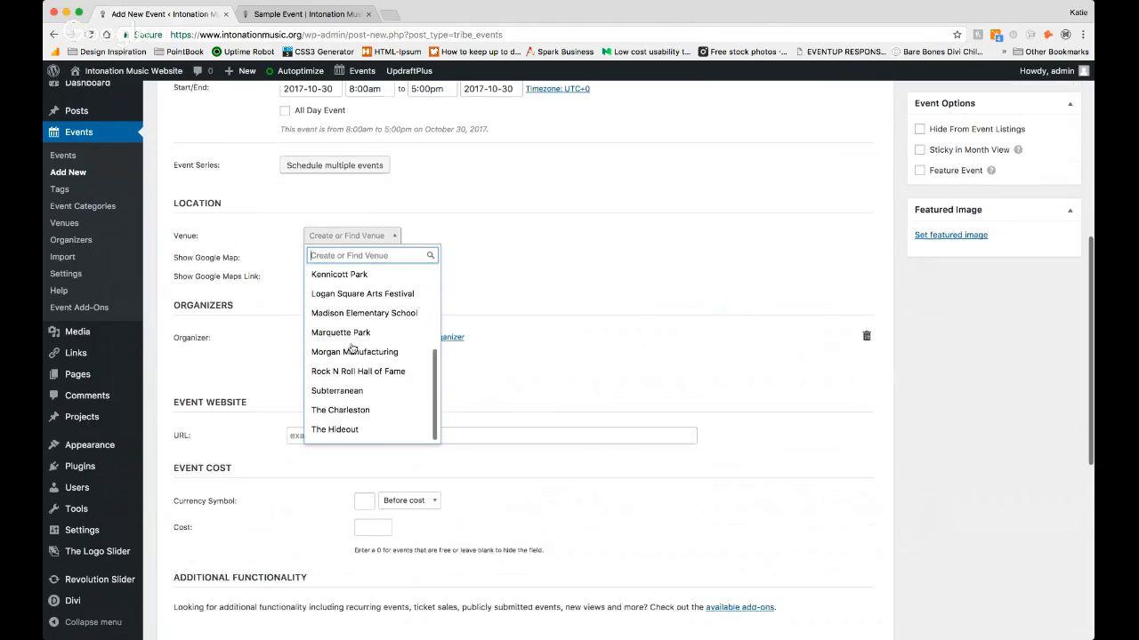
pyautogui.scroll(6, 352, 349)
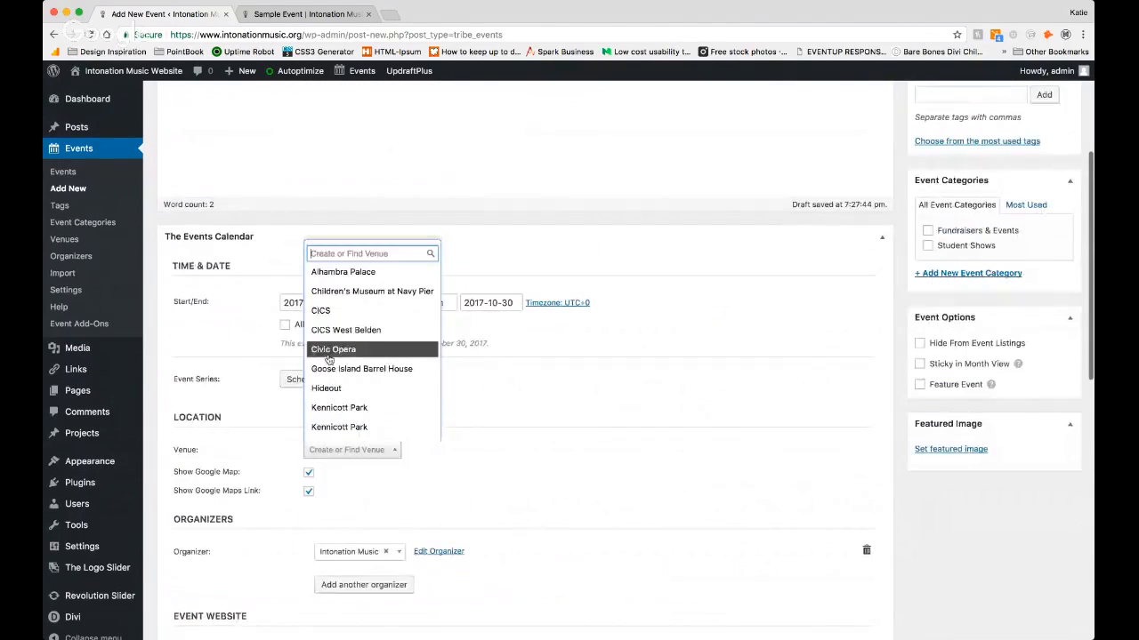
pyautogui.click(347, 386)
pyautogui.click(347, 386)
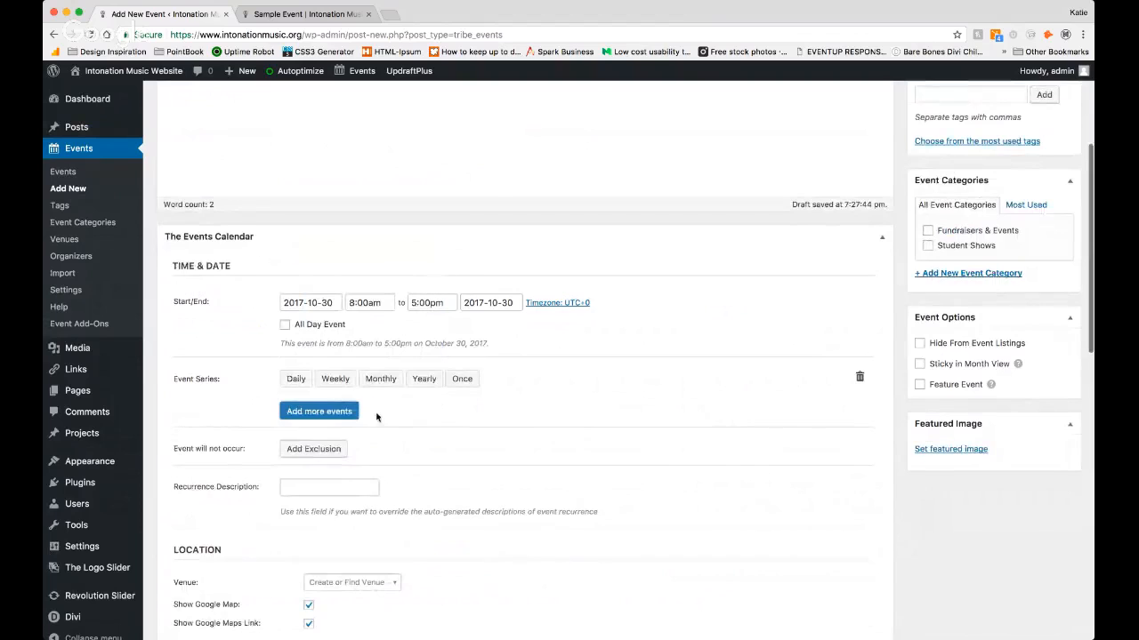
pyautogui.scroll(-1, 467, 423)
pyautogui.click(307, 476)
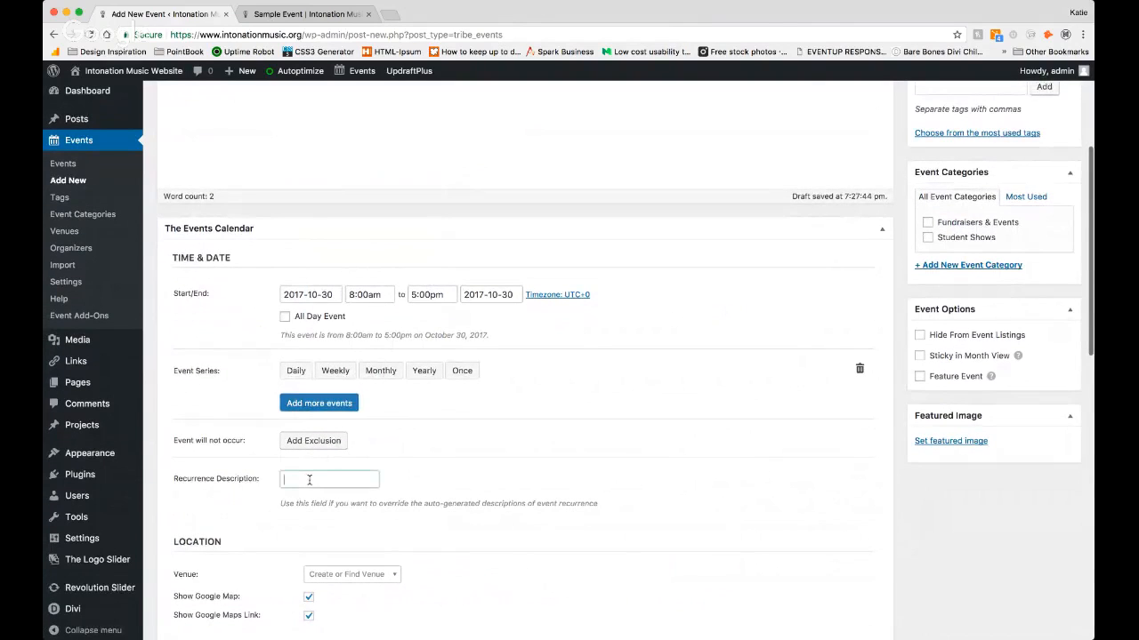
pyautogui.scroll(-3, 333, 427)
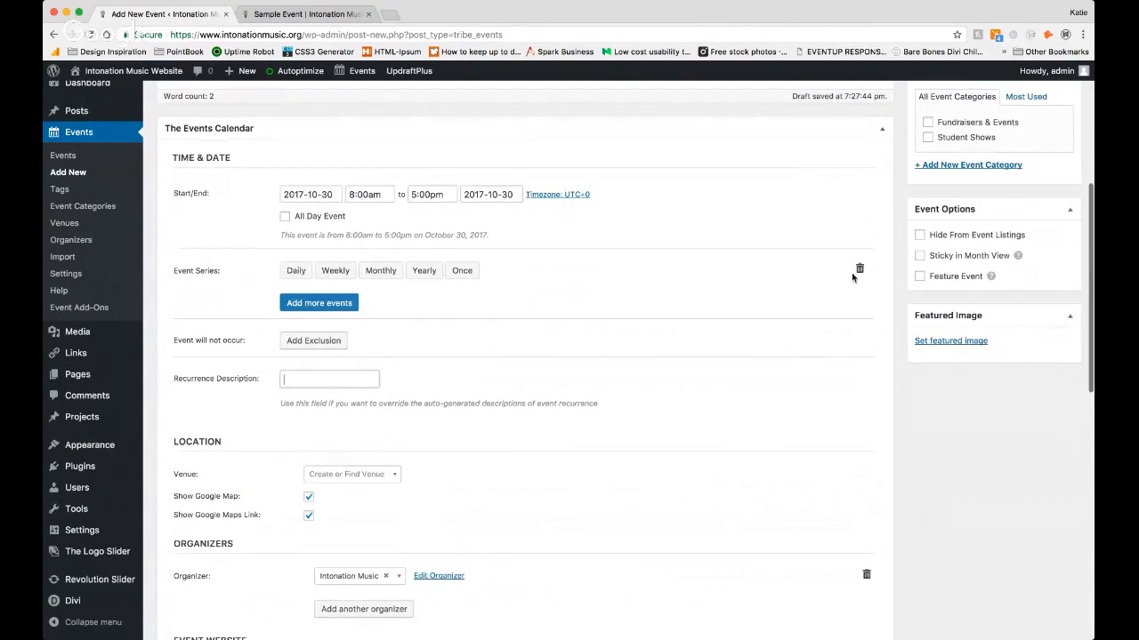
pyautogui.click(859, 268)
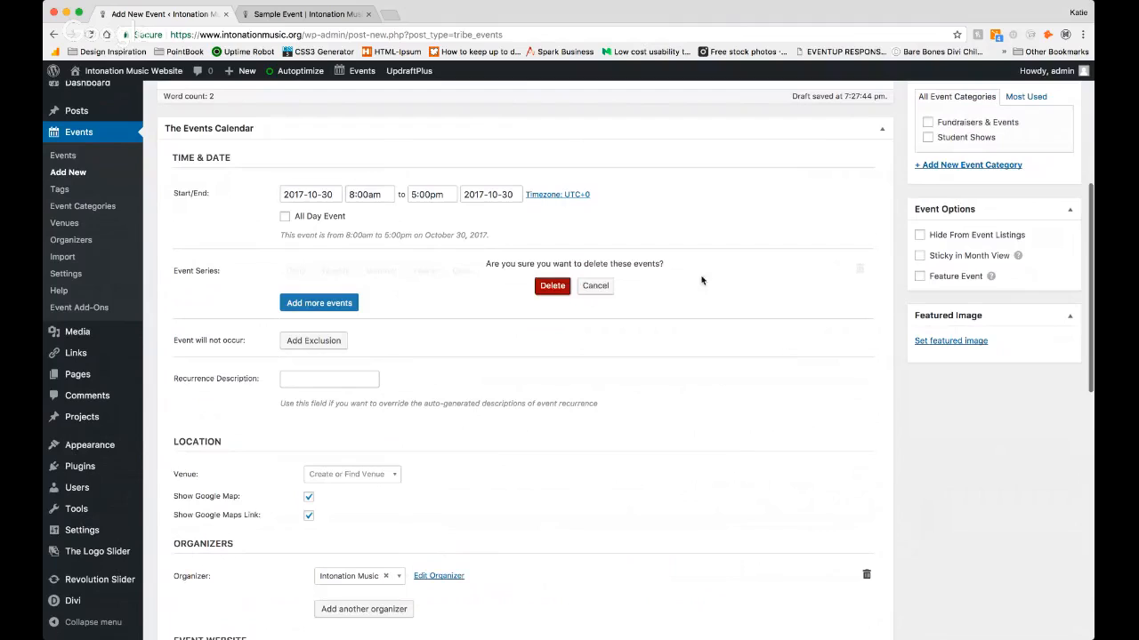
pyautogui.click(551, 286)
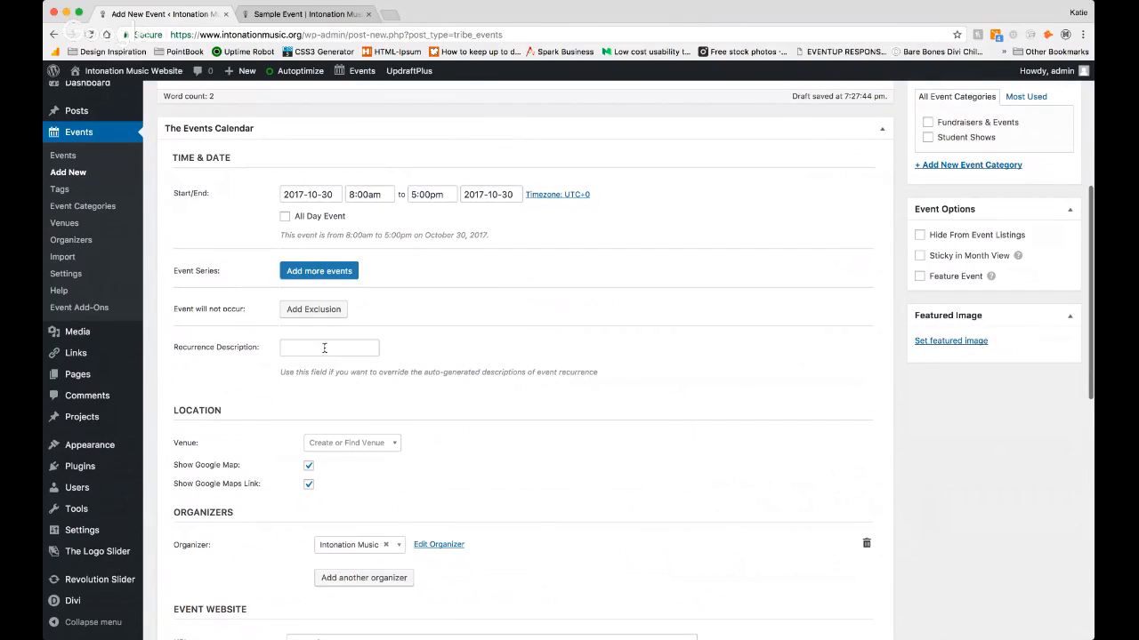
pyautogui.click(324, 348)
# Step: Create a venue named "New Venue" as the event's location
pyautogui.scroll(-5, 286, 279)
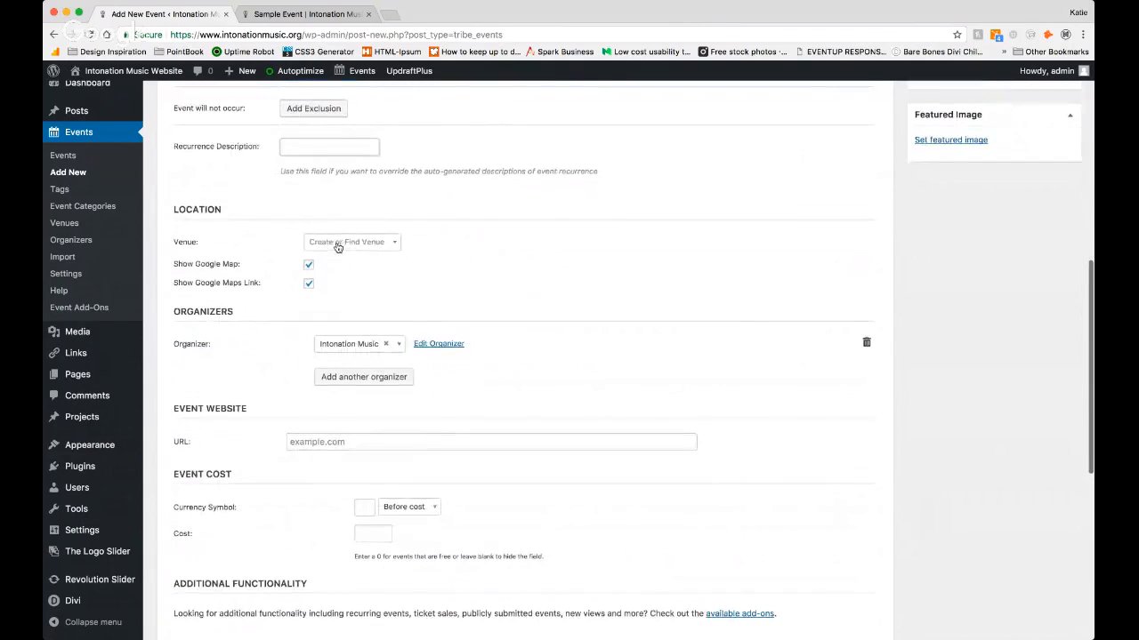
pyautogui.click(336, 243)
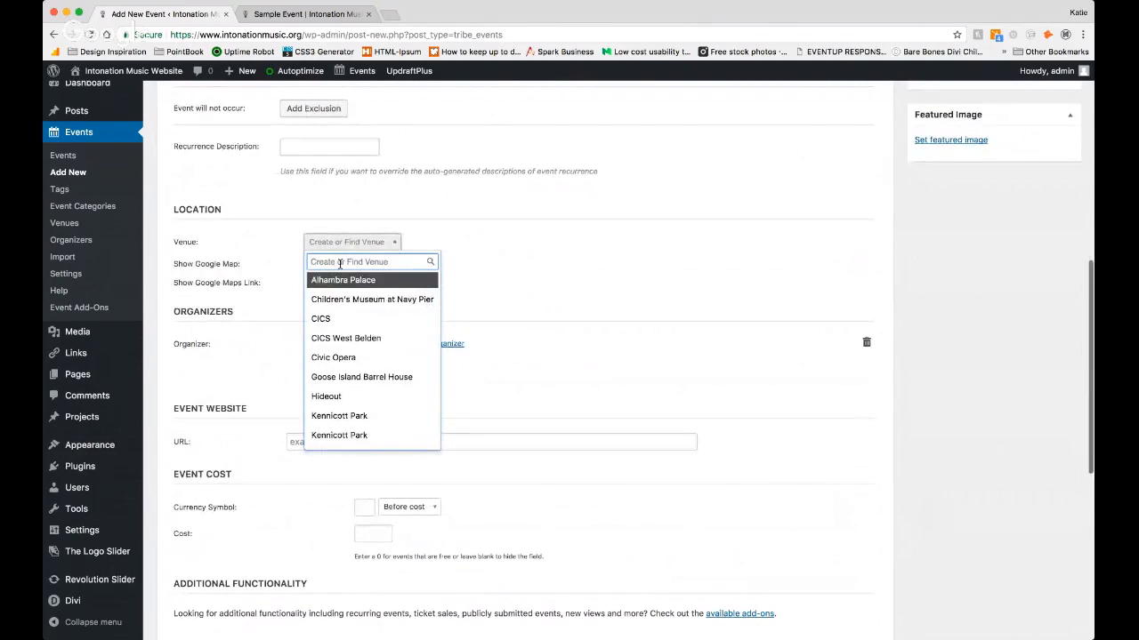
pyautogui.write('New')
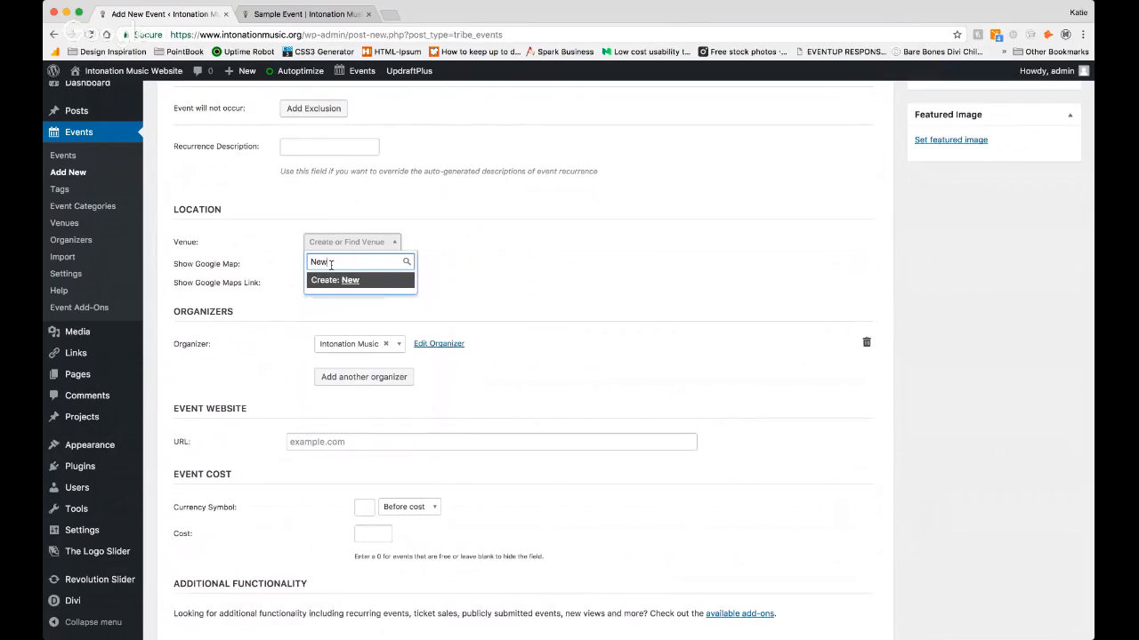
pyautogui.write(' Venue')
pyautogui.click(427, 267)
pyautogui.click(362, 243)
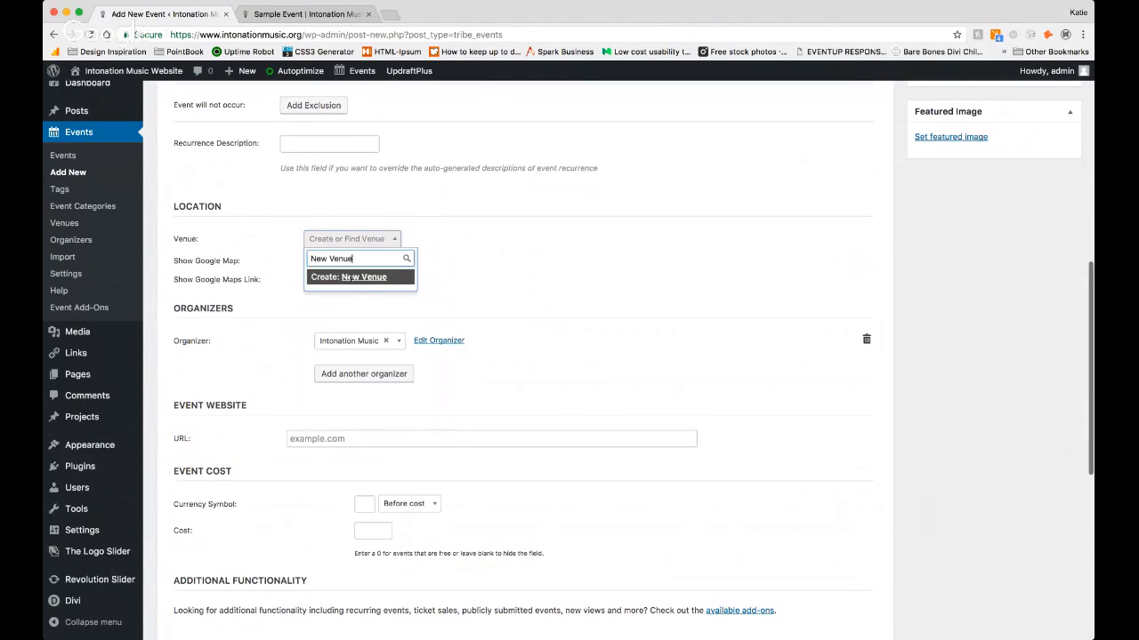
pyautogui.click(354, 281)
# Step: Enter the street address of the new venue
pyautogui.click(347, 259)
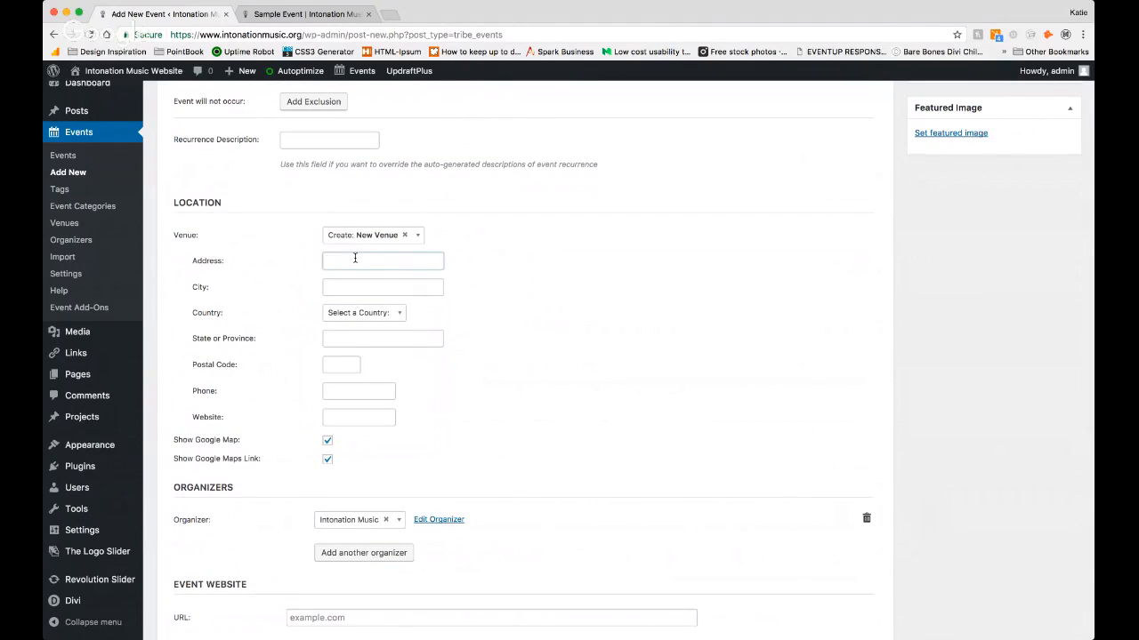
pyautogui.write('111 wacker Drive')
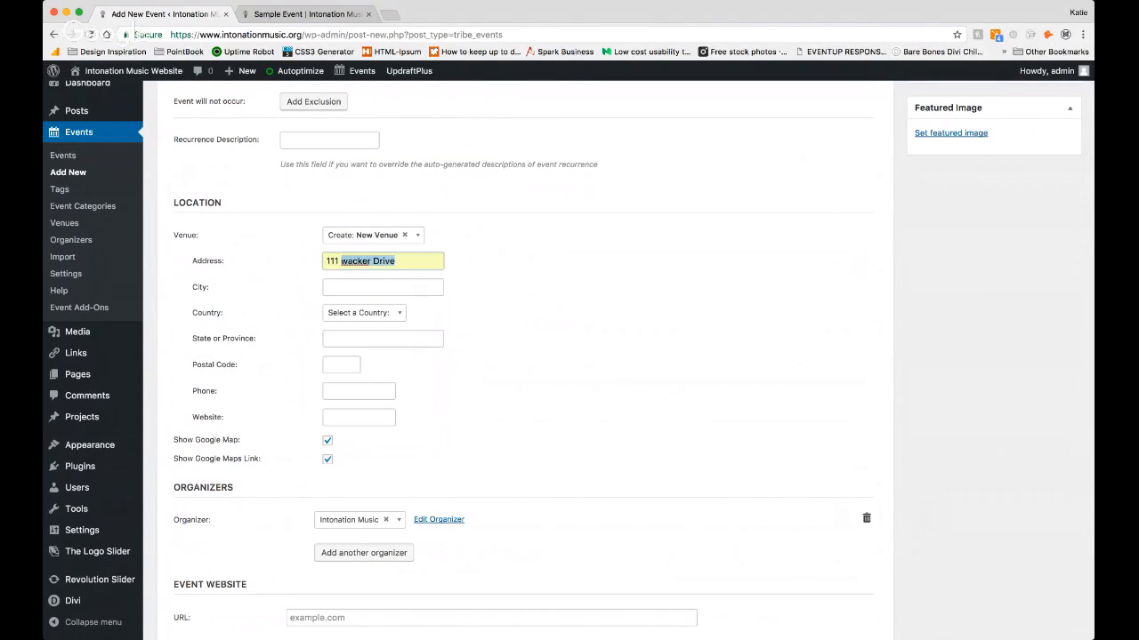
pyautogui.click(361, 276)
pyautogui.click(349, 282)
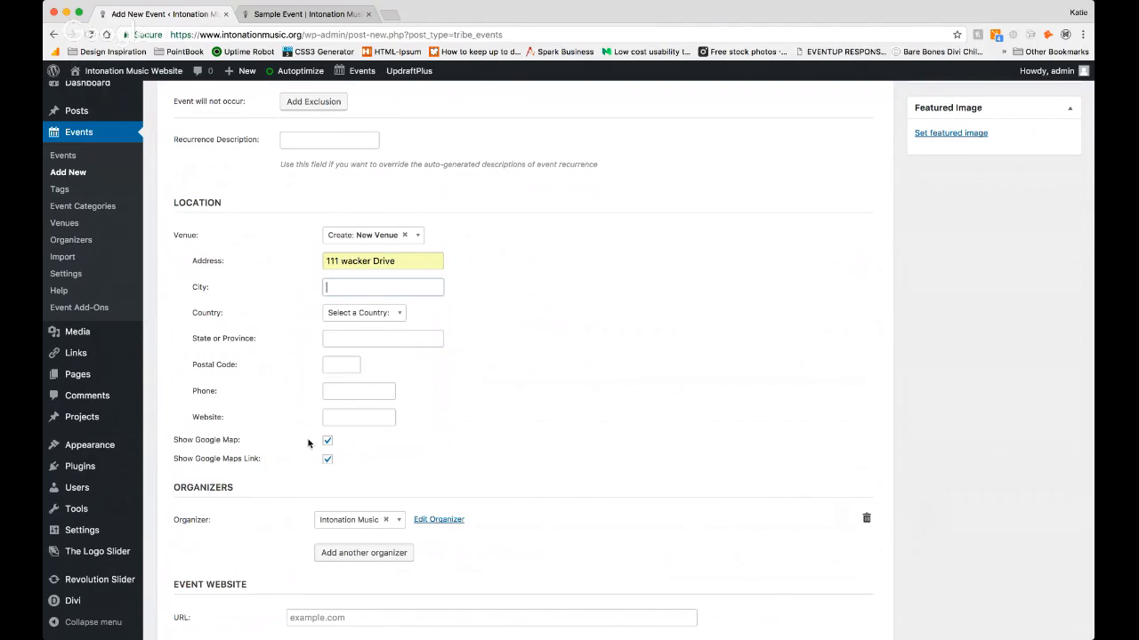
pyautogui.scroll(-3, 293, 403)
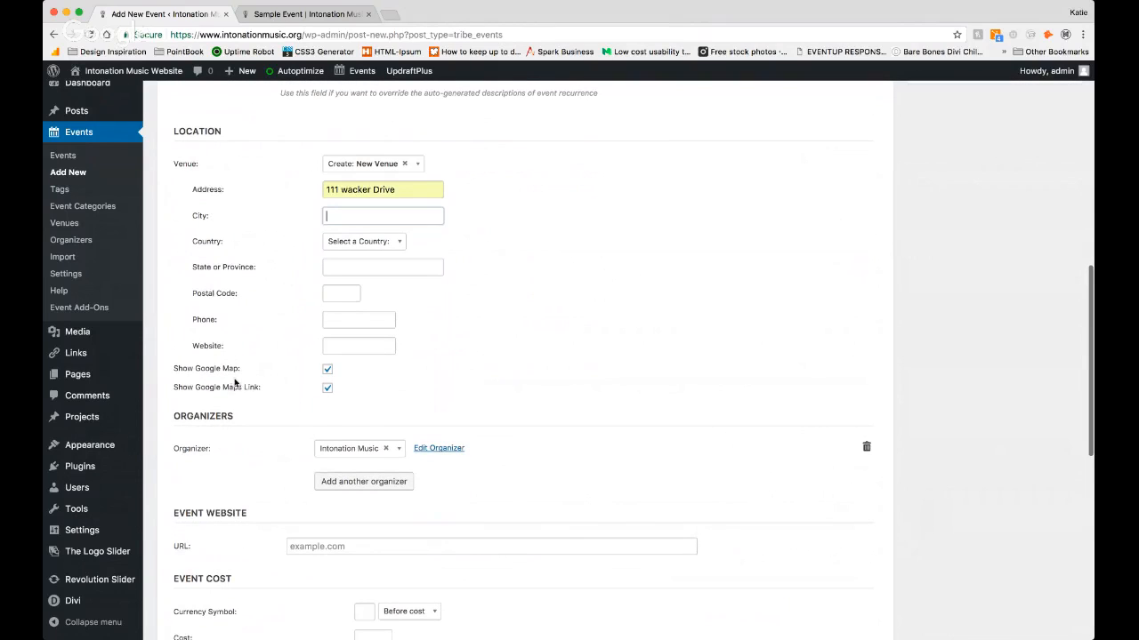
# Step: Set the event cost to 10 with $ as the currency symbol
pyautogui.scroll(-3, 245, 395)
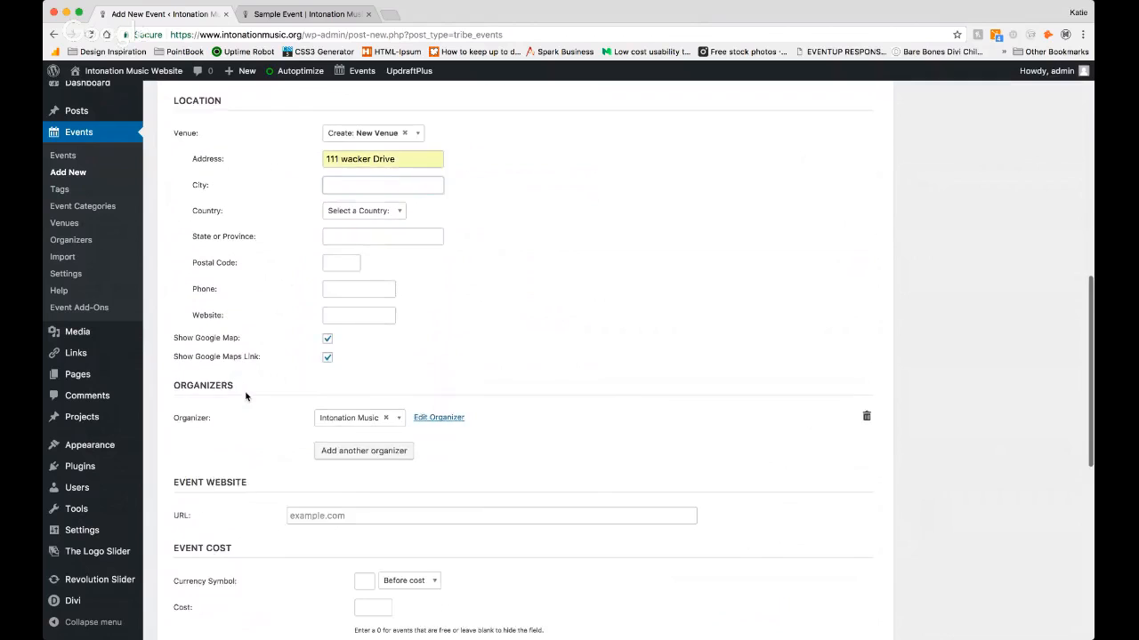
pyautogui.scroll(-4, 245, 397)
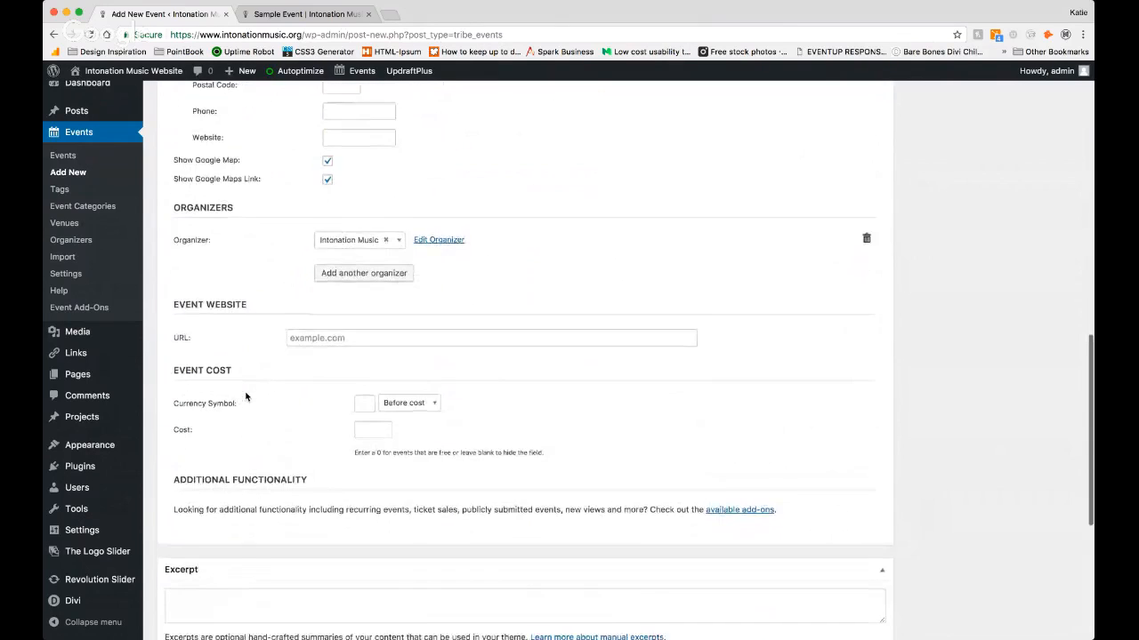
pyautogui.scroll(1, 247, 397)
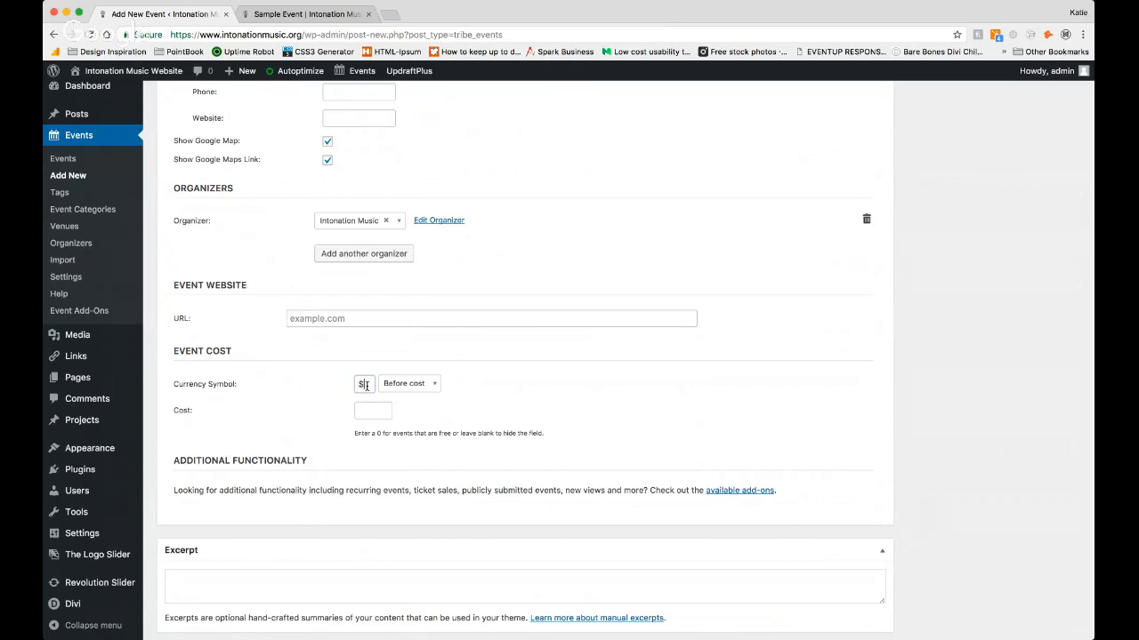
pyautogui.click(383, 413)
pyautogui.write('10')
# Step: Set ECB_2017_FBcover.jpg from the media library as the event's featured image
pyautogui.scroll(-3, 533, 409)
pyautogui.scroll(-4, 533, 411)
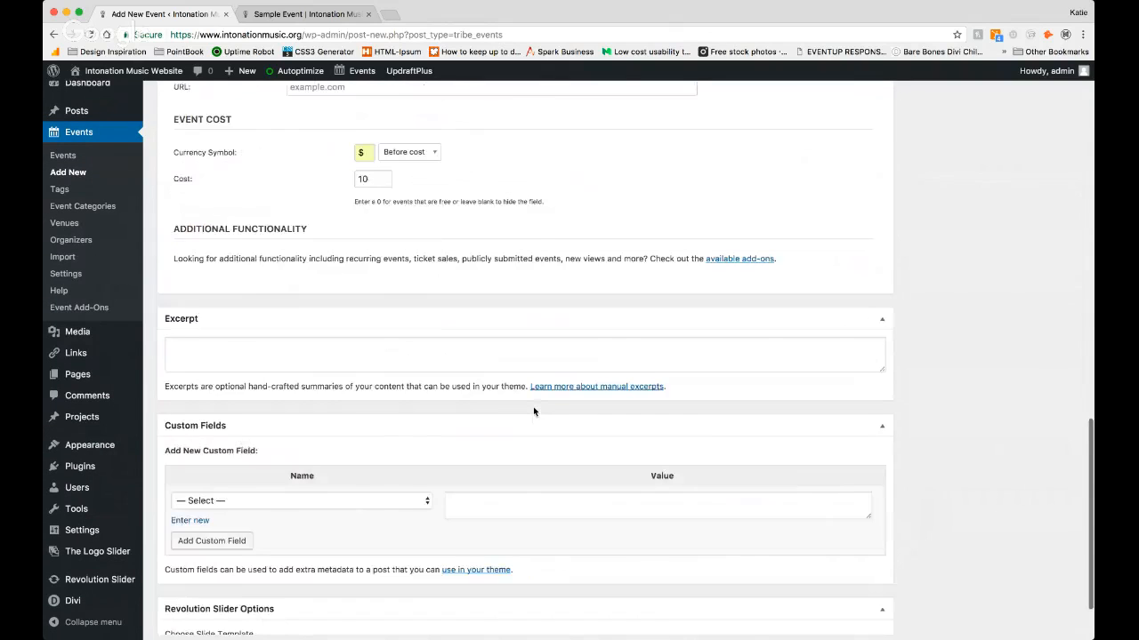
pyautogui.scroll(12, 534, 411)
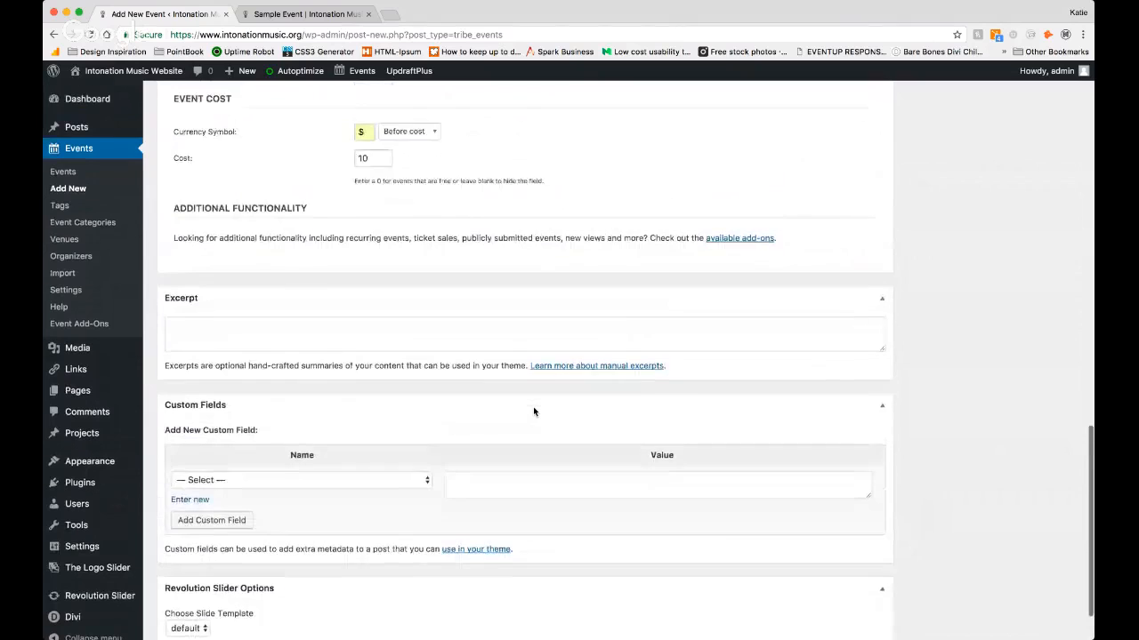
pyautogui.scroll(3, 533, 411)
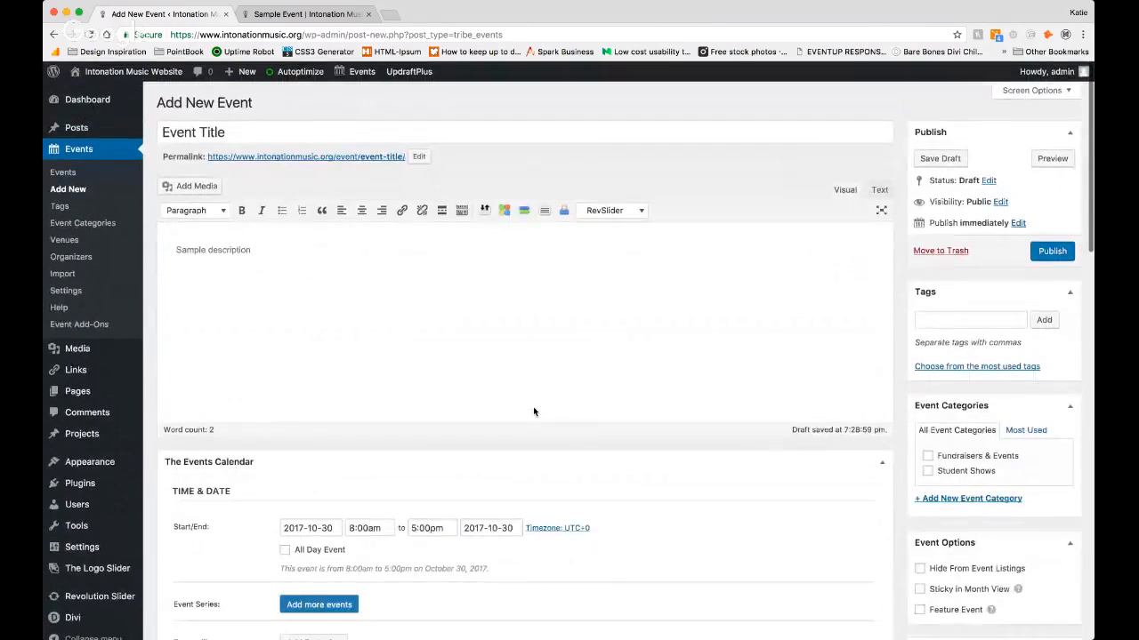
pyautogui.scroll(-2, 872, 377)
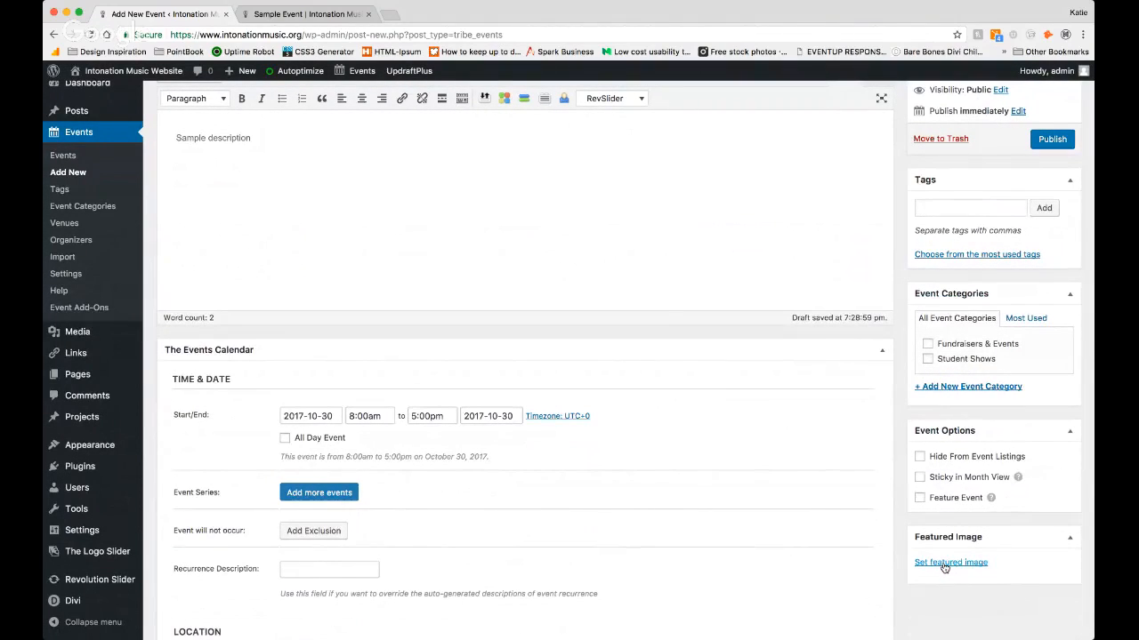
pyautogui.click(945, 566)
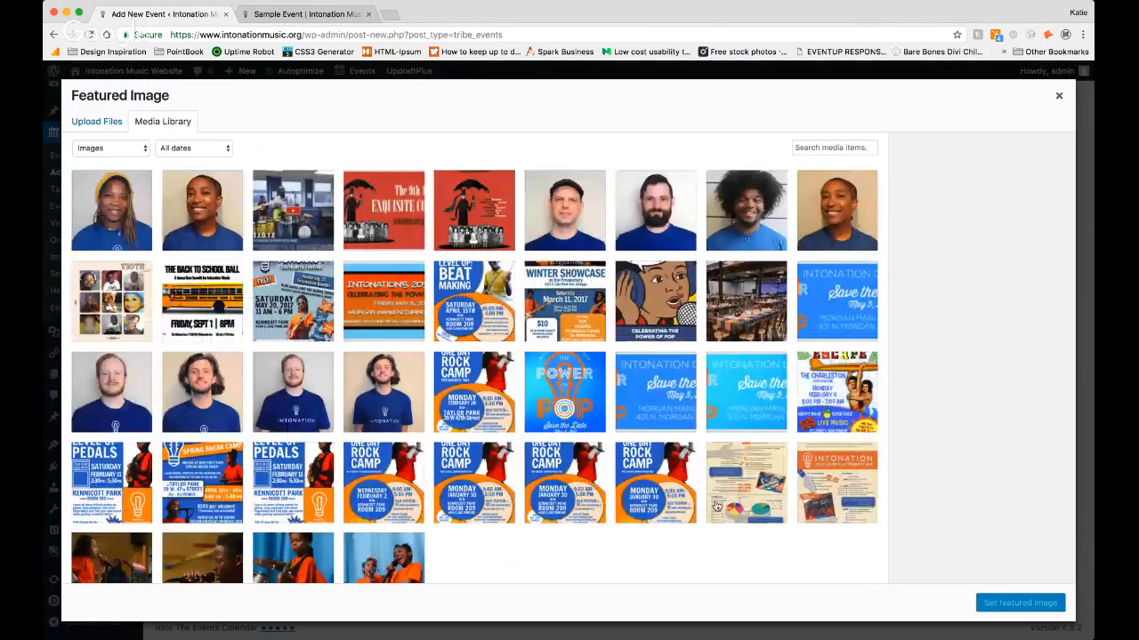
pyautogui.click(363, 219)
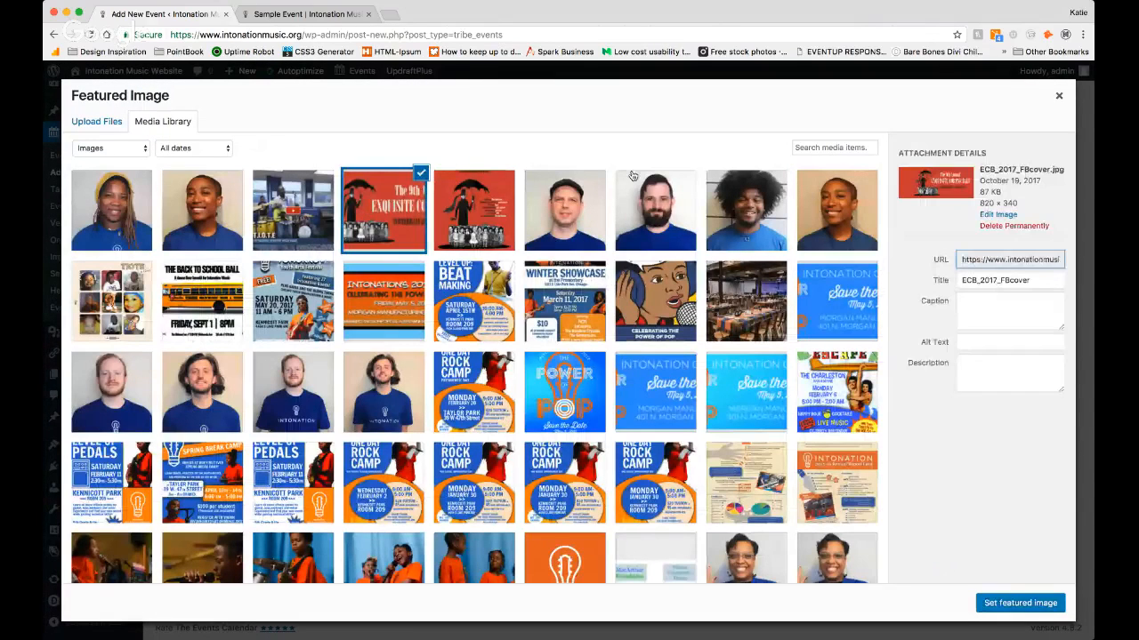
pyautogui.click(1021, 604)
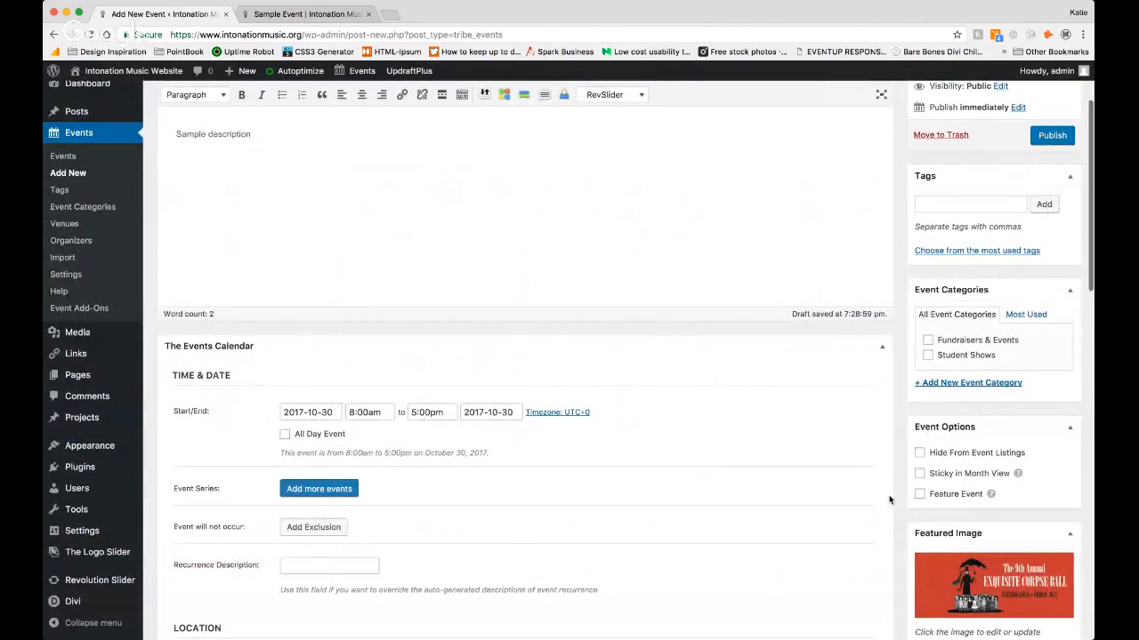
# Step: Assign the event to the Fundraisers & Events category
pyautogui.scroll(-2, 889, 497)
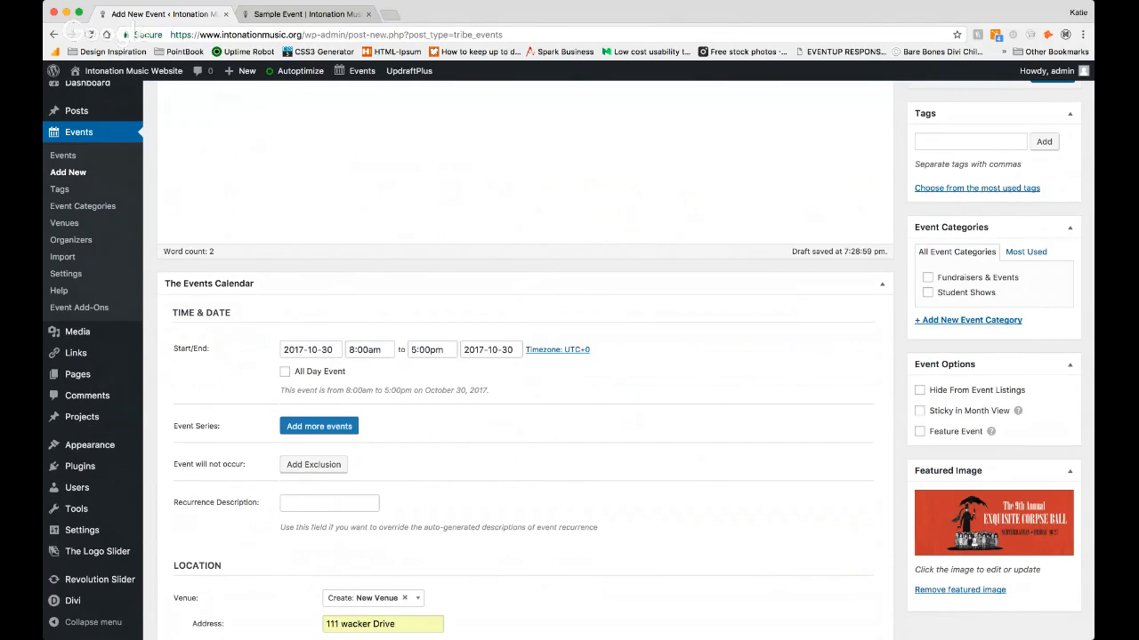
pyautogui.scroll(-1, 830, 420)
pyautogui.scroll(1, 830, 420)
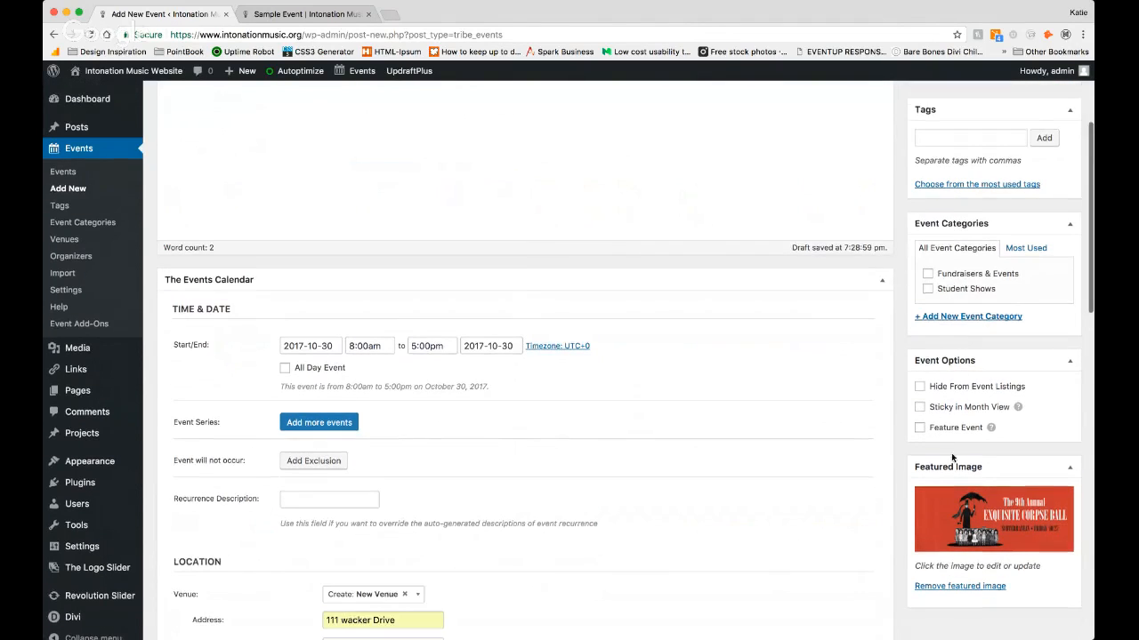
pyautogui.scroll(5, 921, 435)
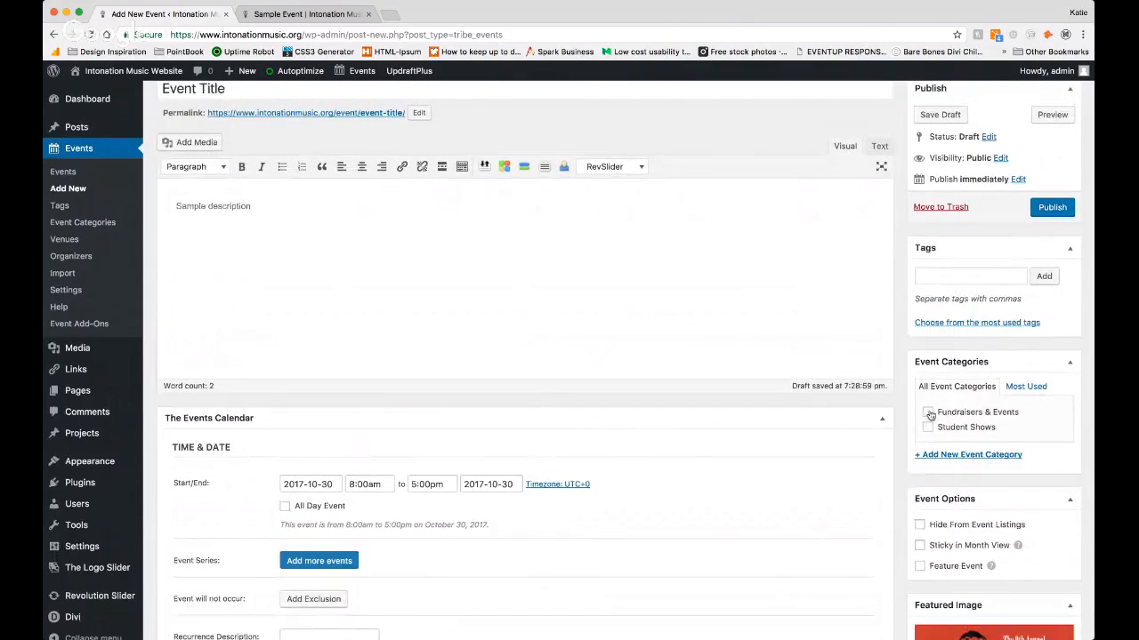
pyautogui.click(927, 414)
# Step: Preview the event page and review its description, details, organizer, venue map and related events
pyautogui.scroll(1, 956, 422)
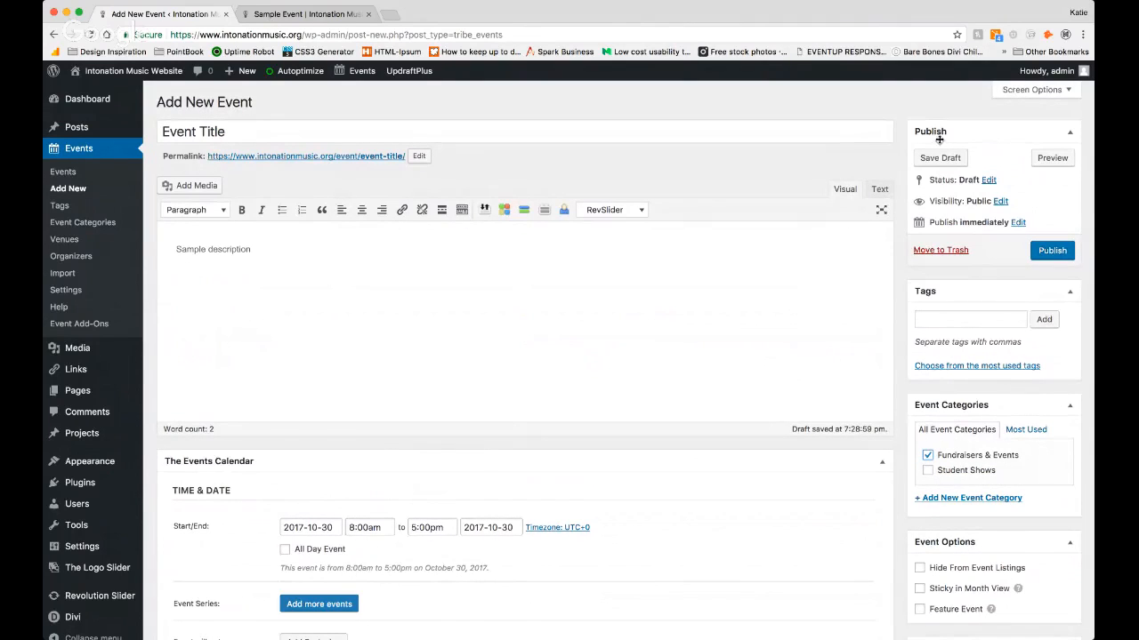
pyautogui.click(1040, 164)
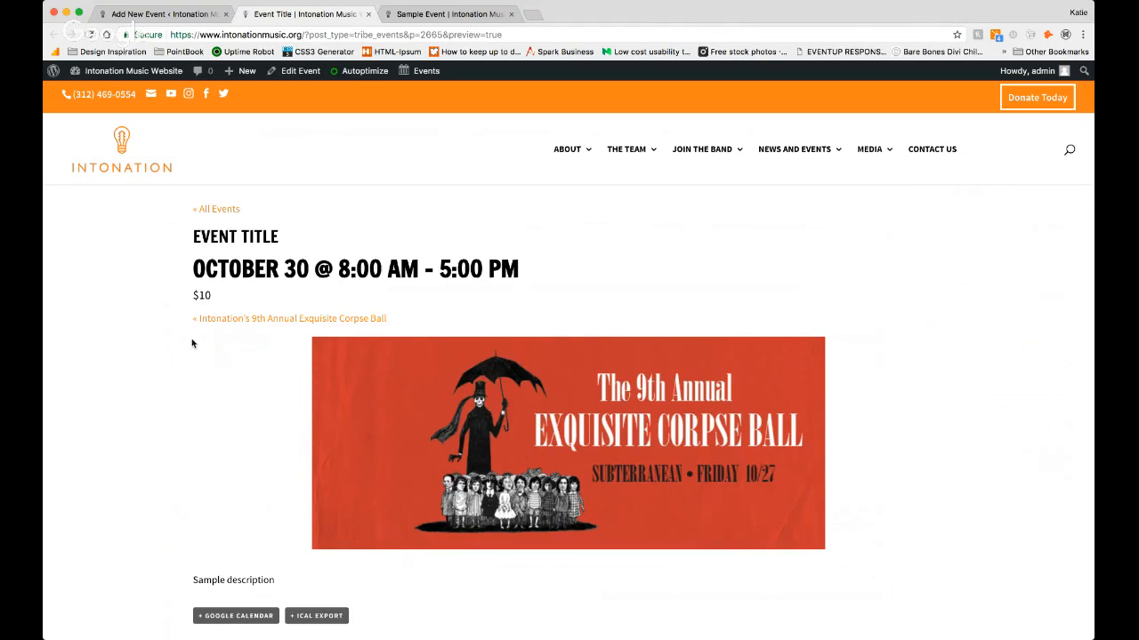
pyautogui.scroll(-3, 219, 356)
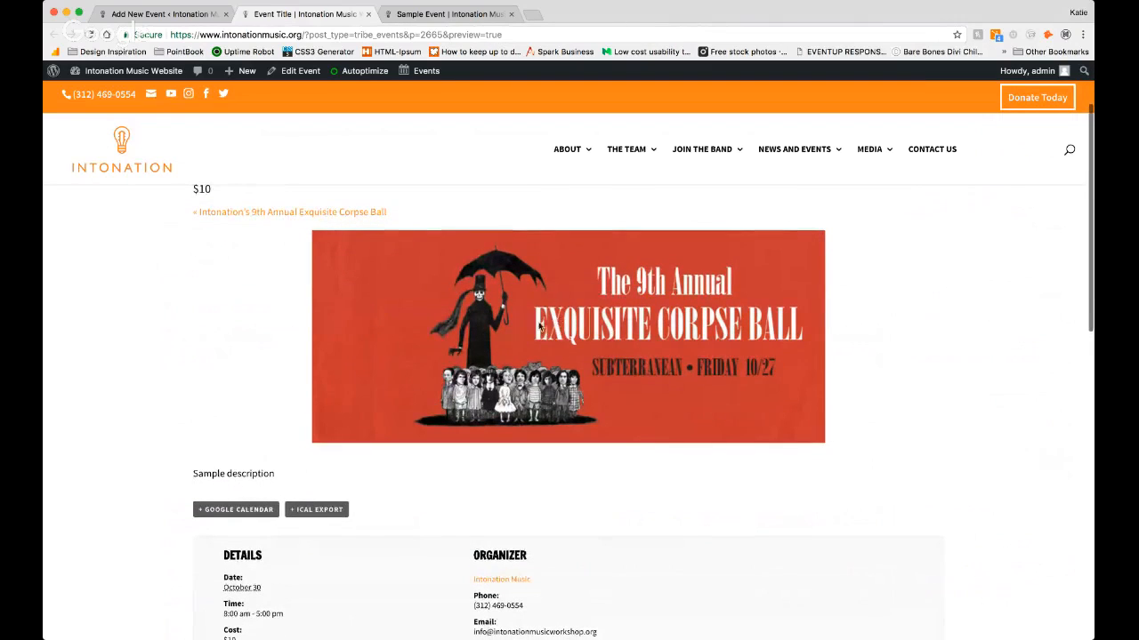
pyautogui.moveTo(279, 478); pyautogui.dragTo(196, 472)
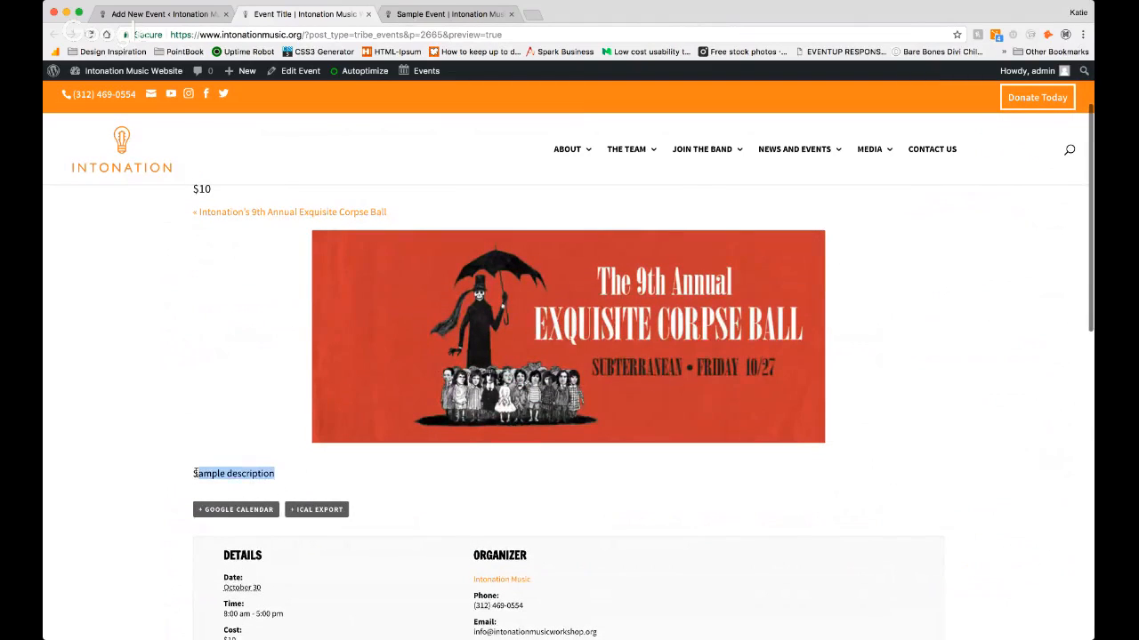
pyautogui.scroll(-5, 196, 472)
pyautogui.scroll(-3, 196, 473)
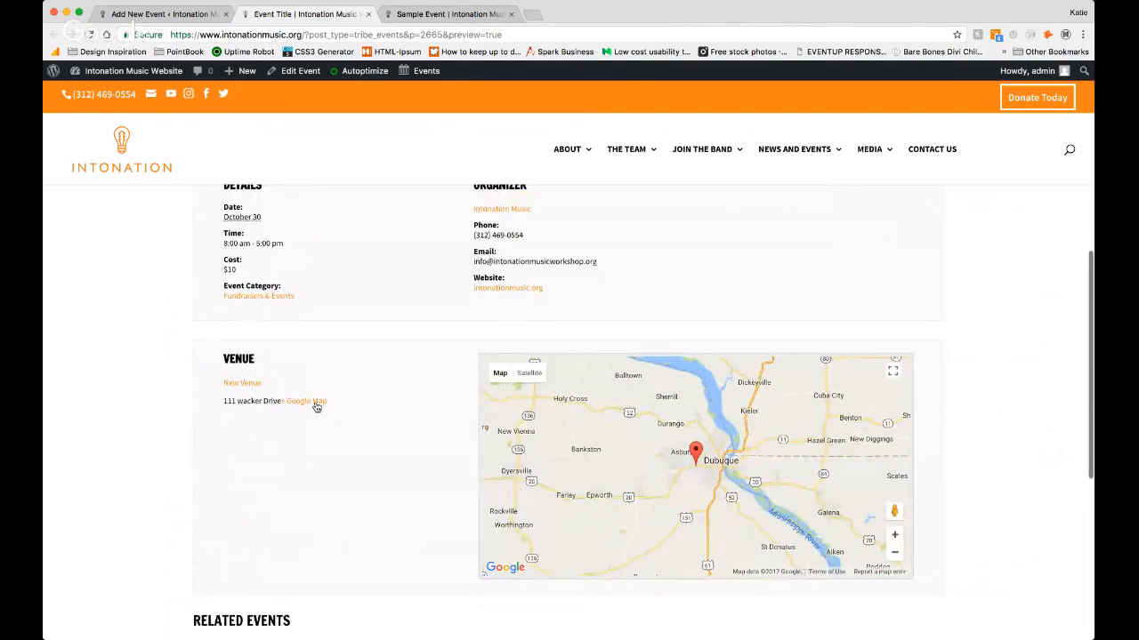
pyautogui.scroll(-9, 318, 418)
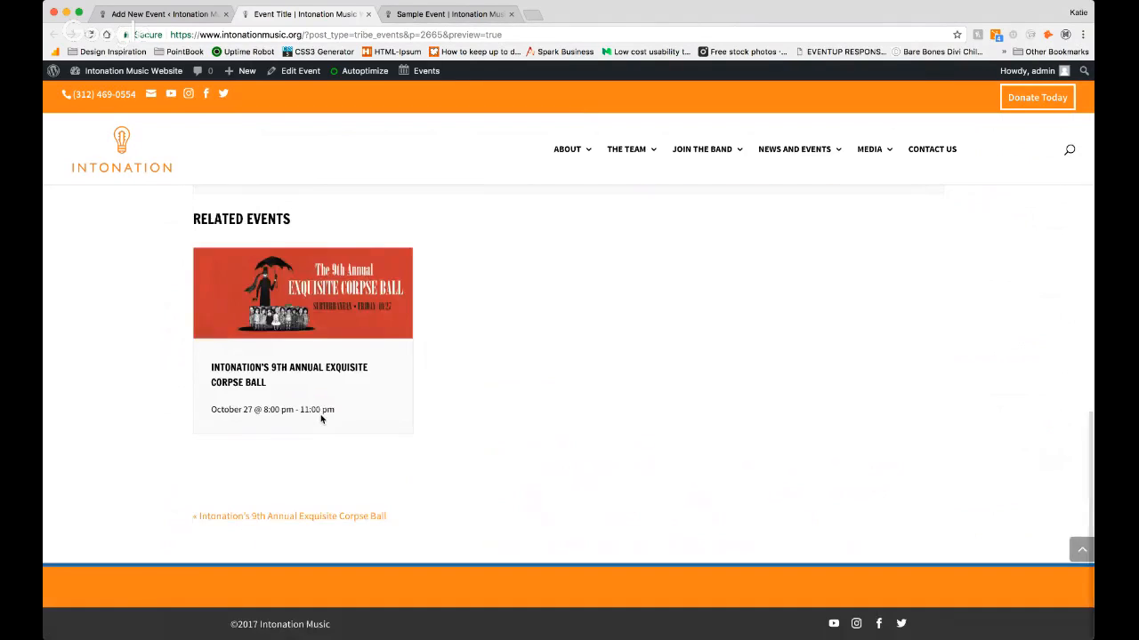
pyautogui.scroll(18, 321, 419)
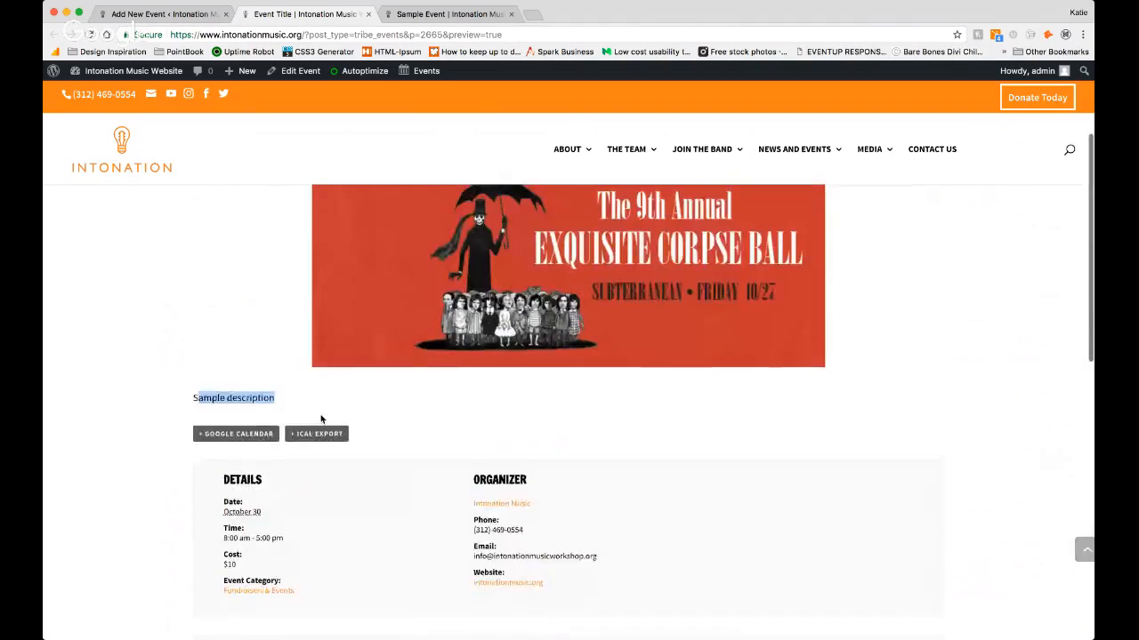
pyautogui.scroll(3, 321, 419)
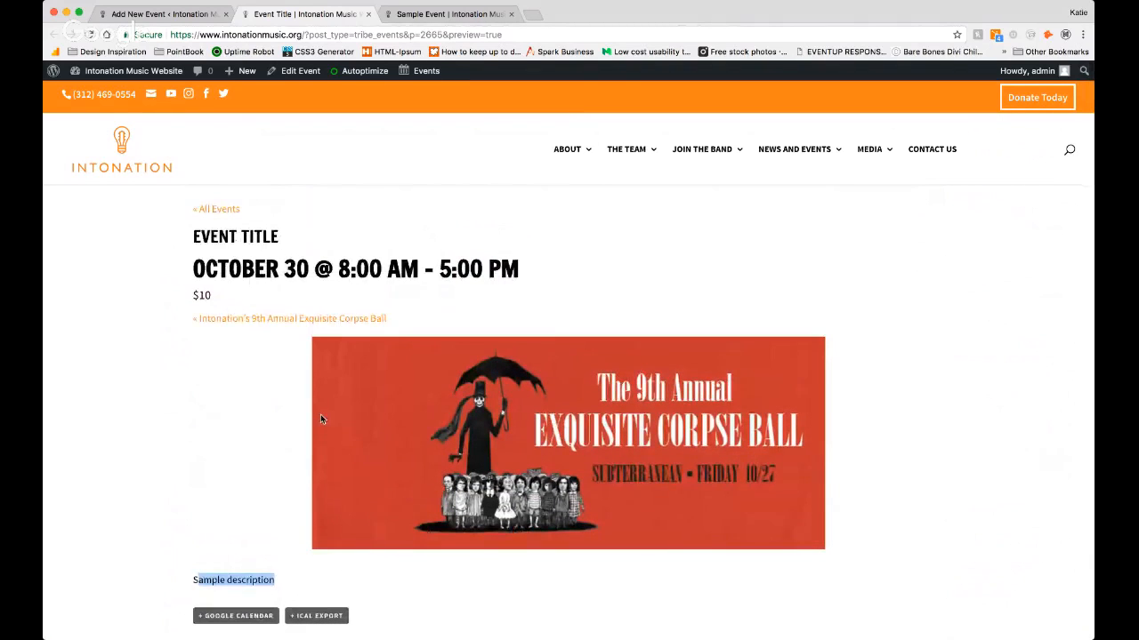
# Step: Close the event preview and publish the new event
pyautogui.click(367, 15)
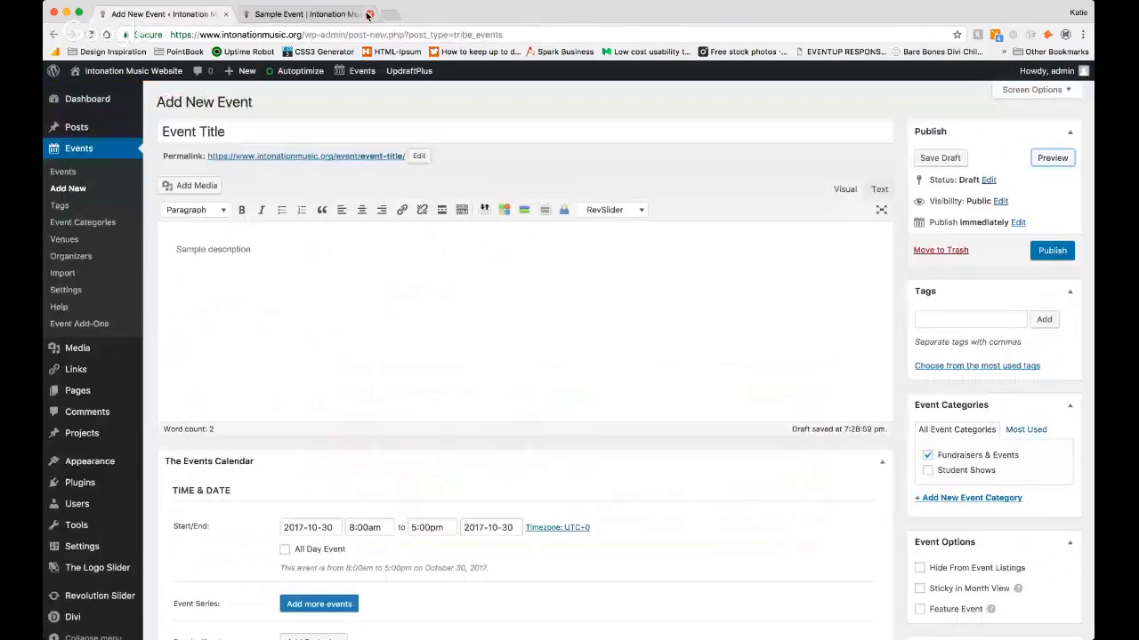
pyautogui.click(1052, 251)
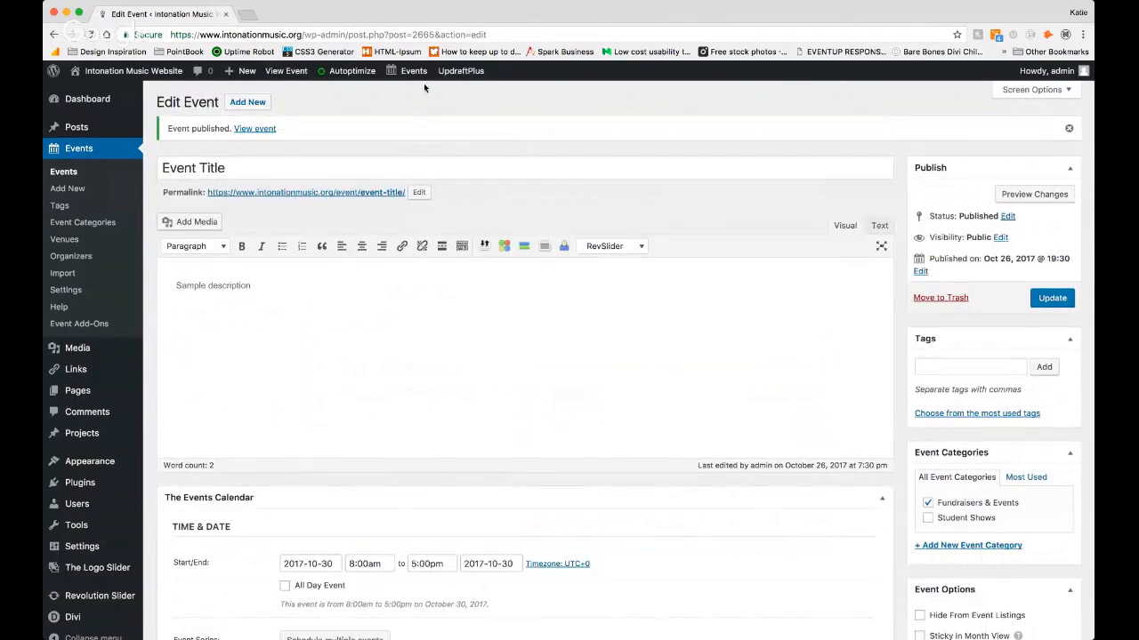
# Step: View the site's calendar and open the new event listed on October 30
pyautogui.moveTo(403, 77)
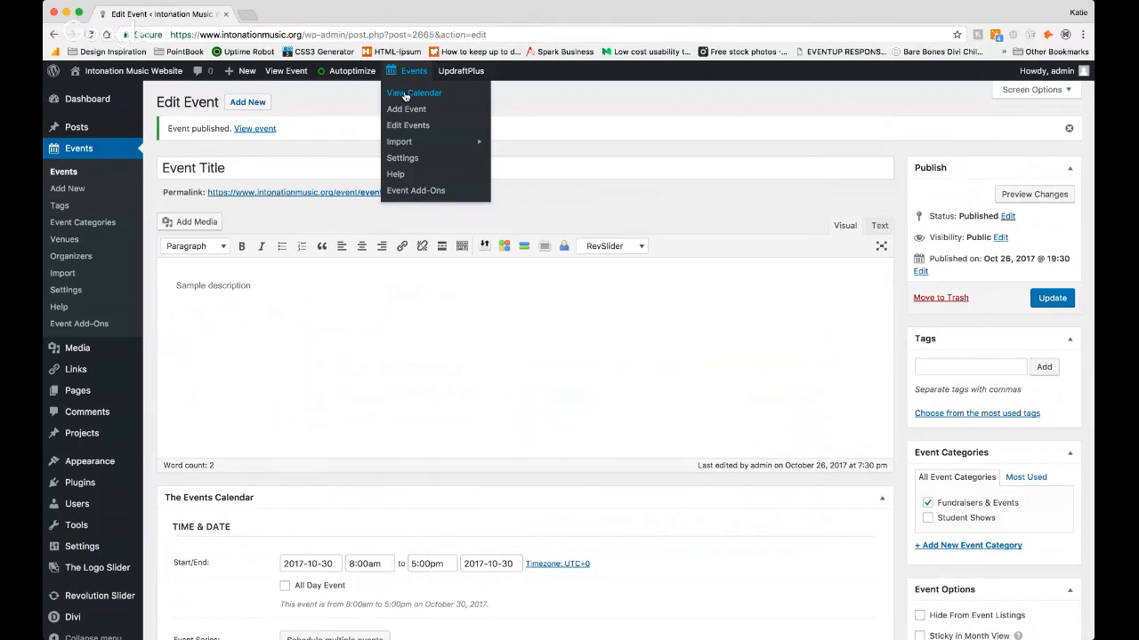
pyautogui.click(405, 95)
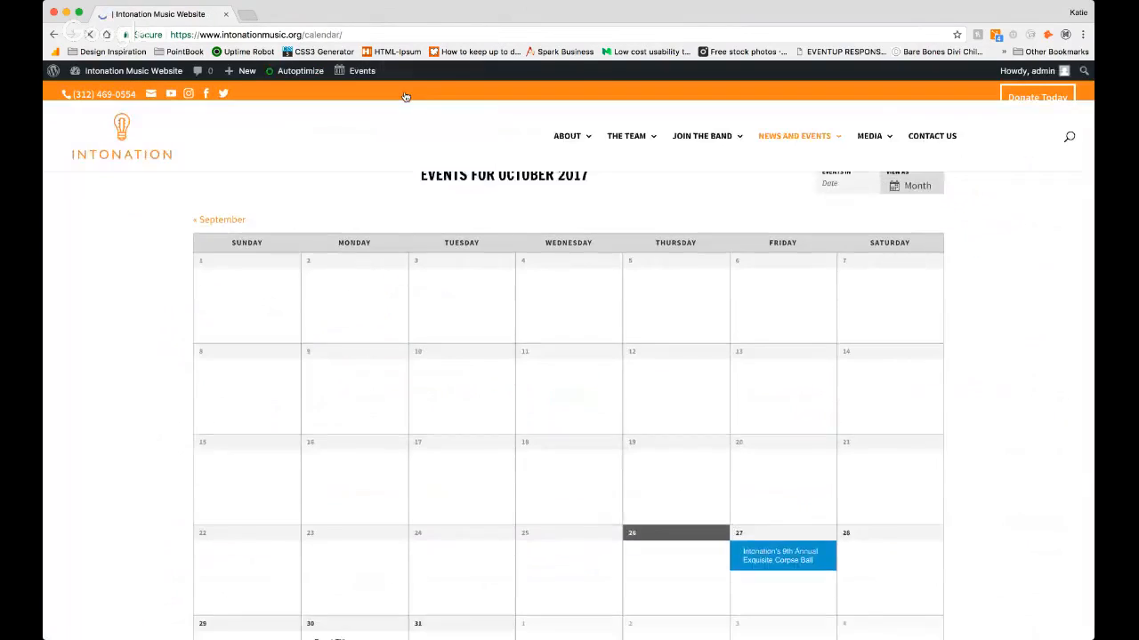
pyautogui.scroll(-5, 206, 204)
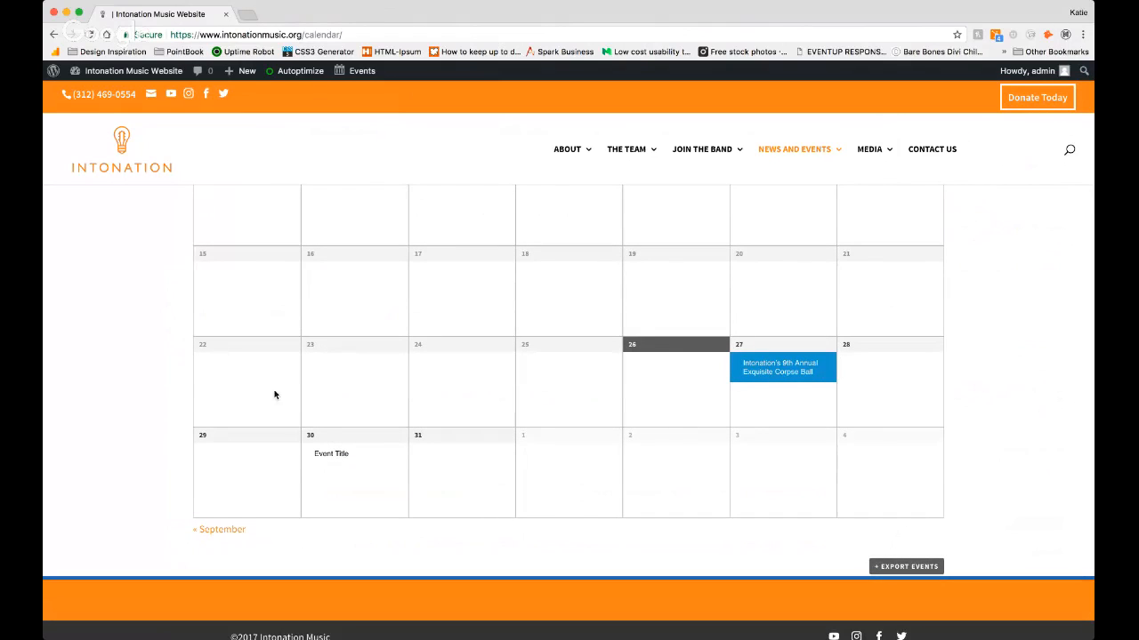
pyautogui.moveTo(329, 463)
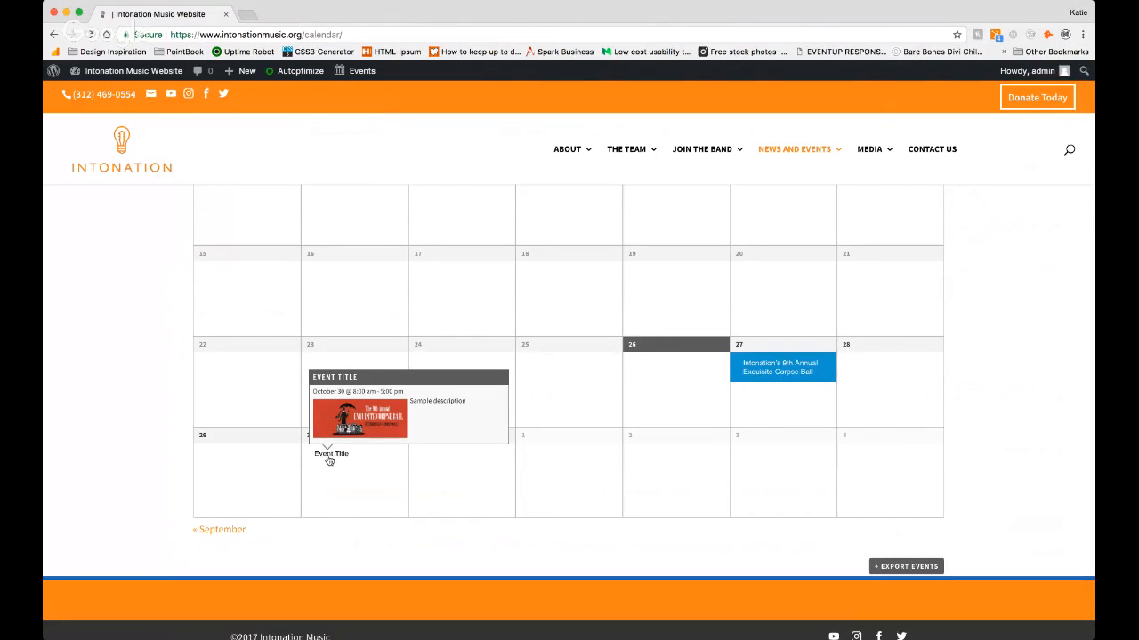
pyautogui.click(330, 455)
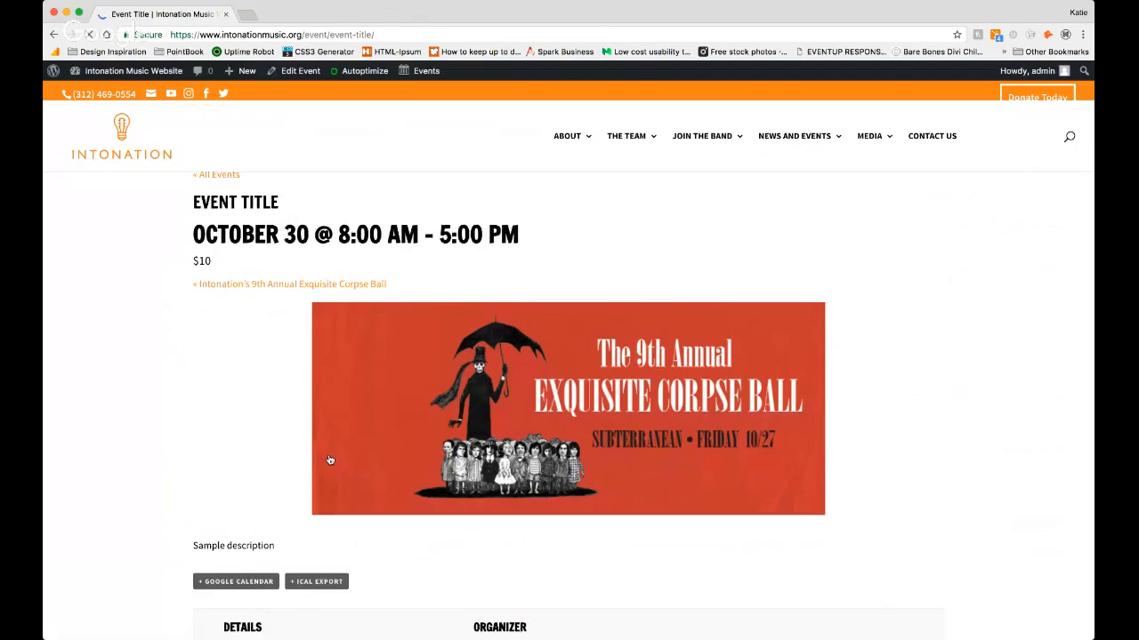
# Step: Review the published event page, including its details, organizer and venue
pyautogui.scroll(-10, 261, 428)
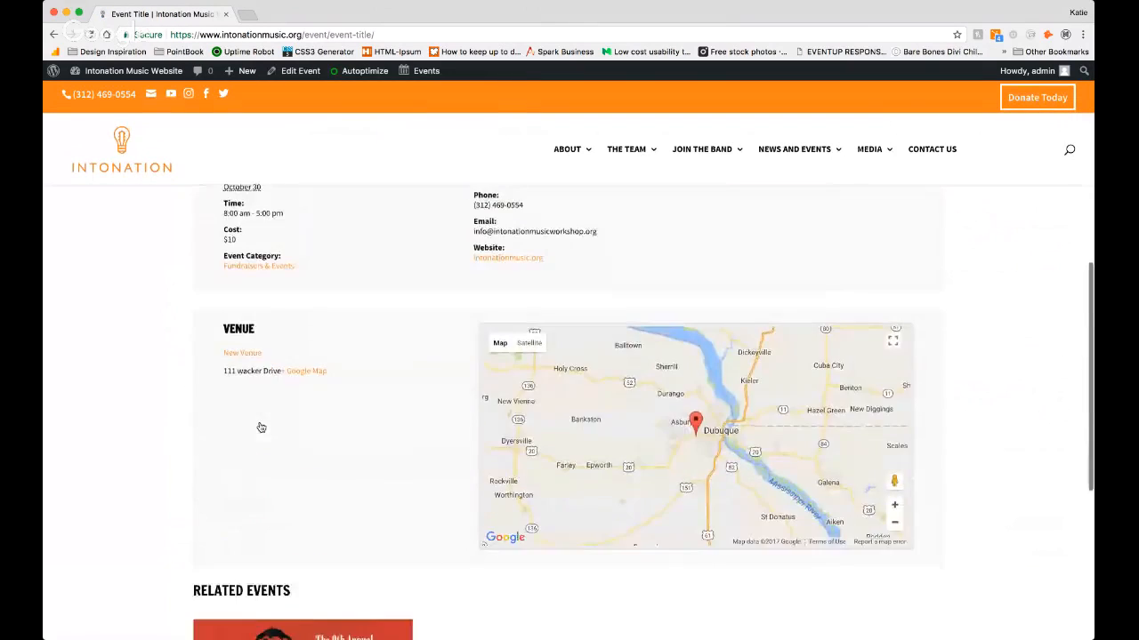
pyautogui.scroll(-5, 261, 428)
pyautogui.scroll(8, 261, 428)
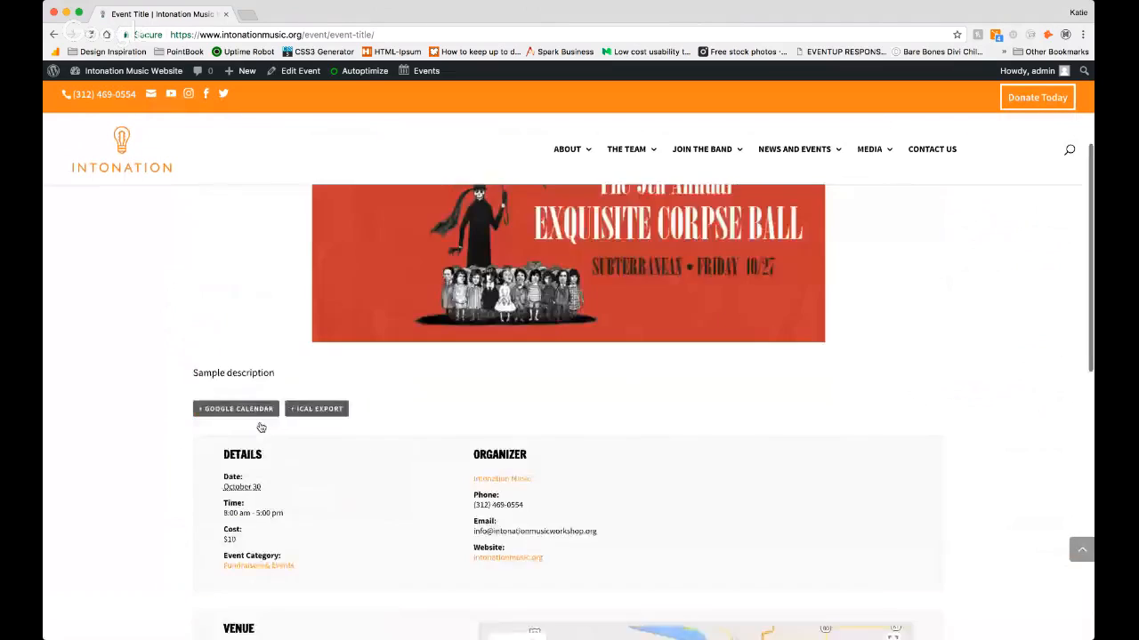
pyautogui.scroll(3, 261, 428)
# Step: Return to the calendar of all events and look over October 2017
pyautogui.click(226, 213)
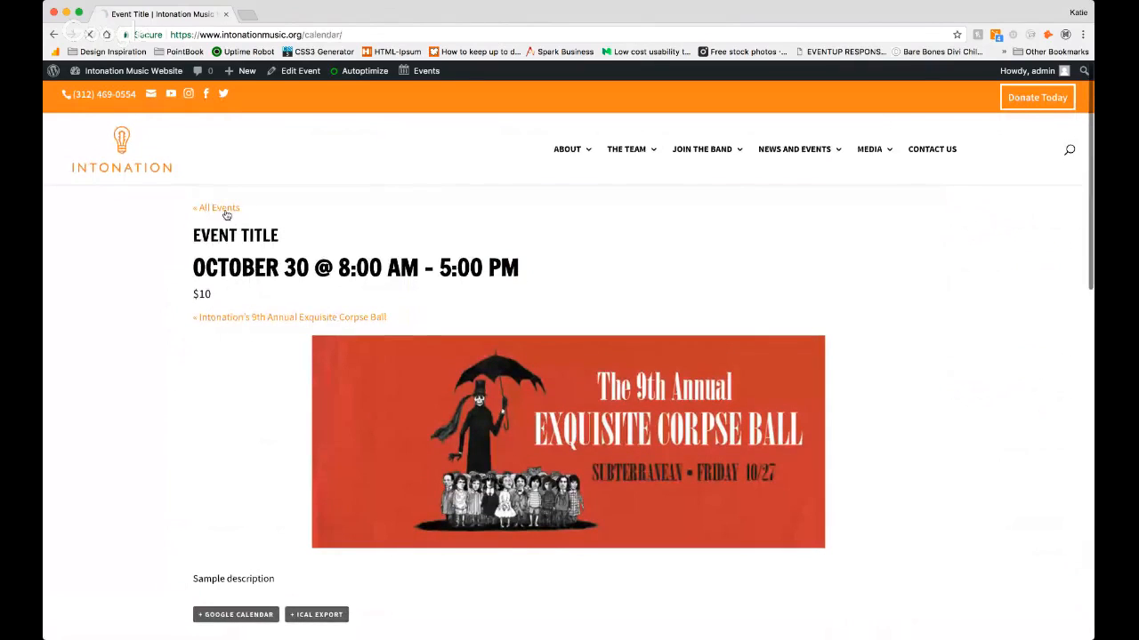
pyautogui.scroll(-5, 430, 360)
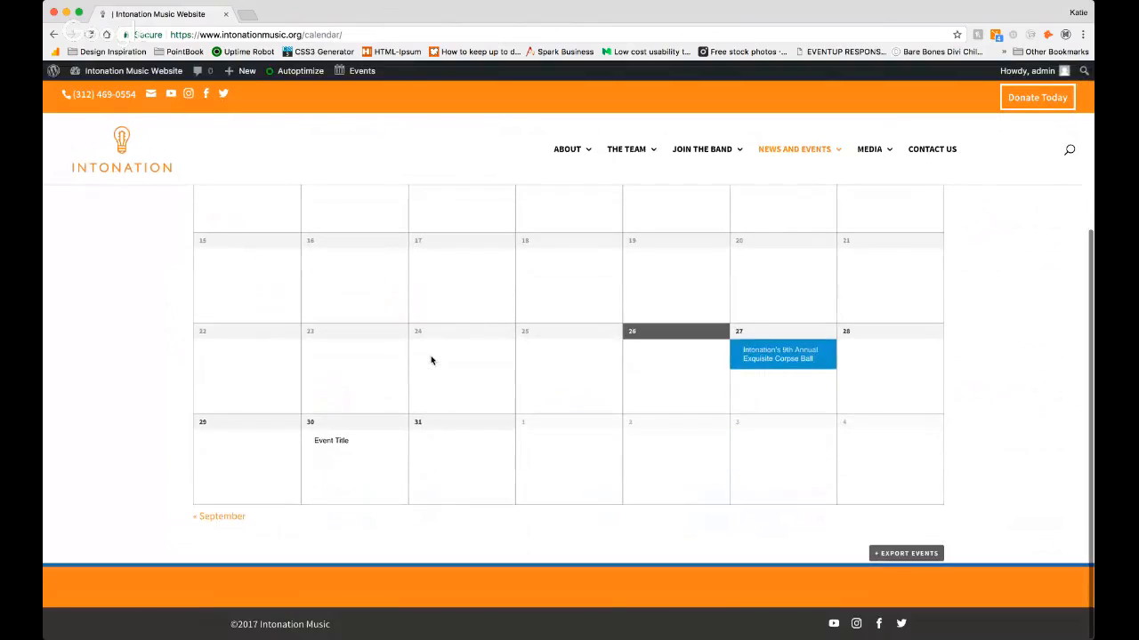
pyautogui.scroll(3, 431, 360)
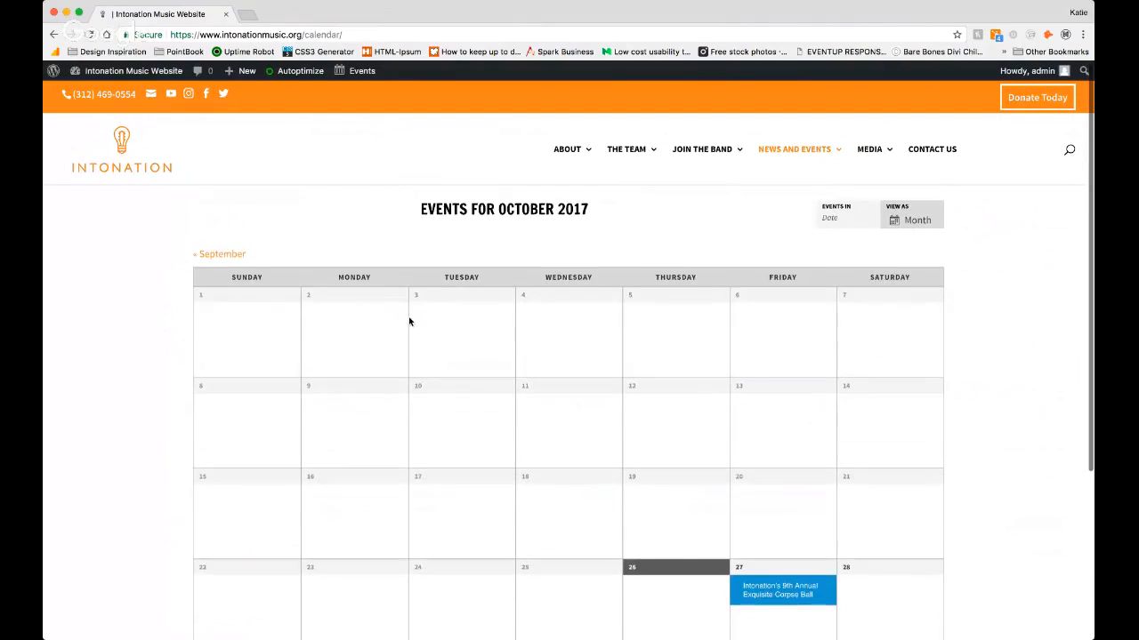
pyautogui.moveTo(311, 75)
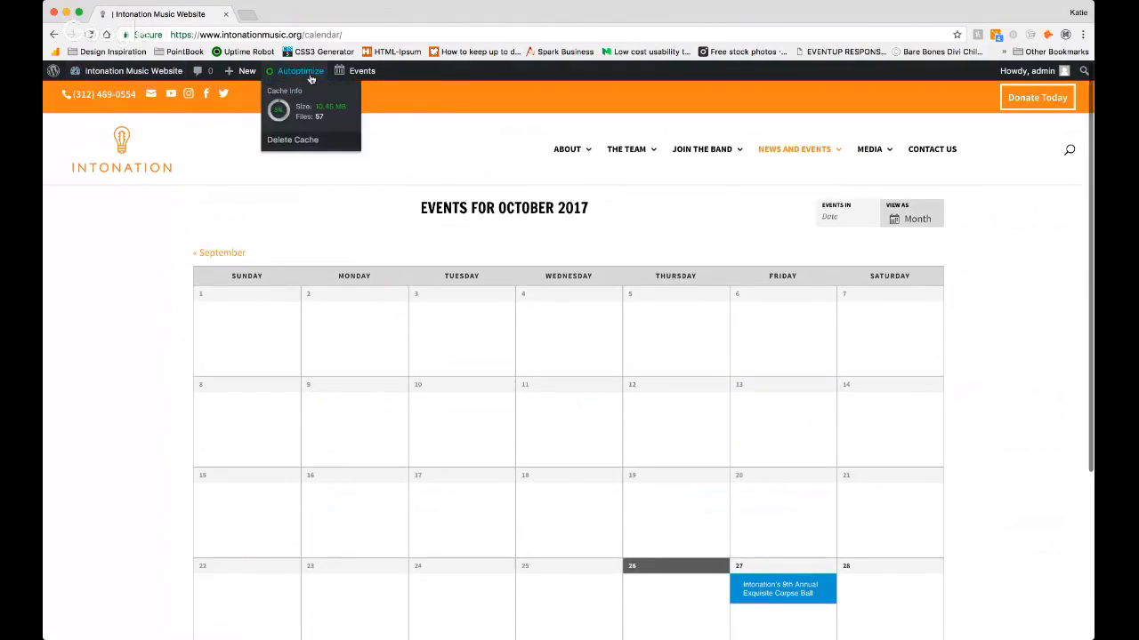
pyautogui.moveTo(364, 73)
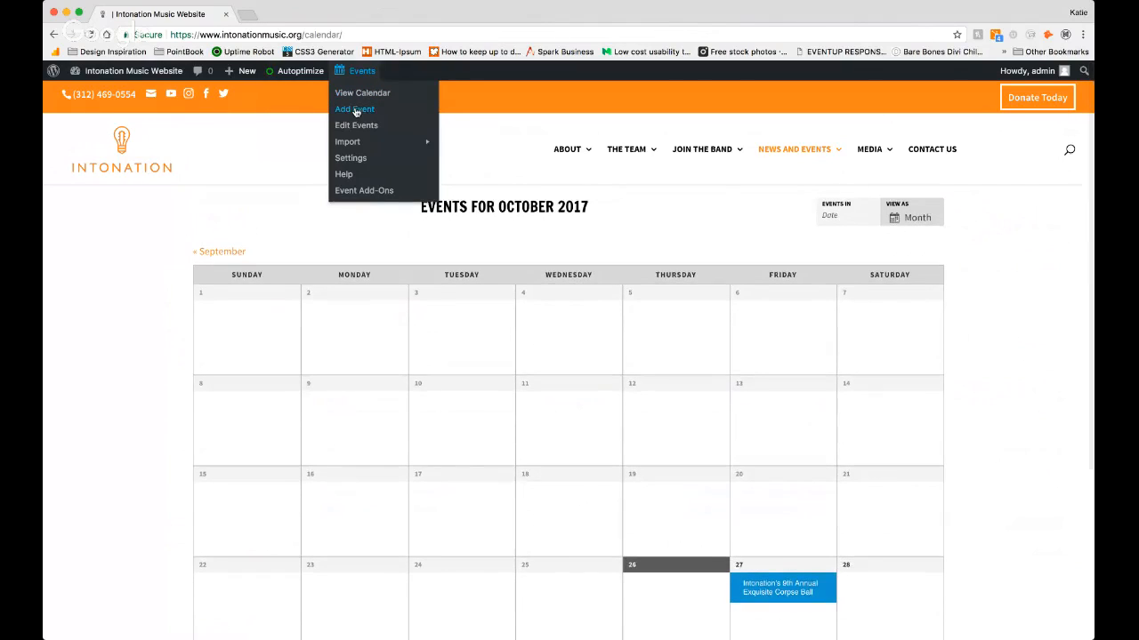
# Step: Open the list of events in the dashboard and move the October 30 event "Event Title" to the trash
pyautogui.moveTo(105, 78)
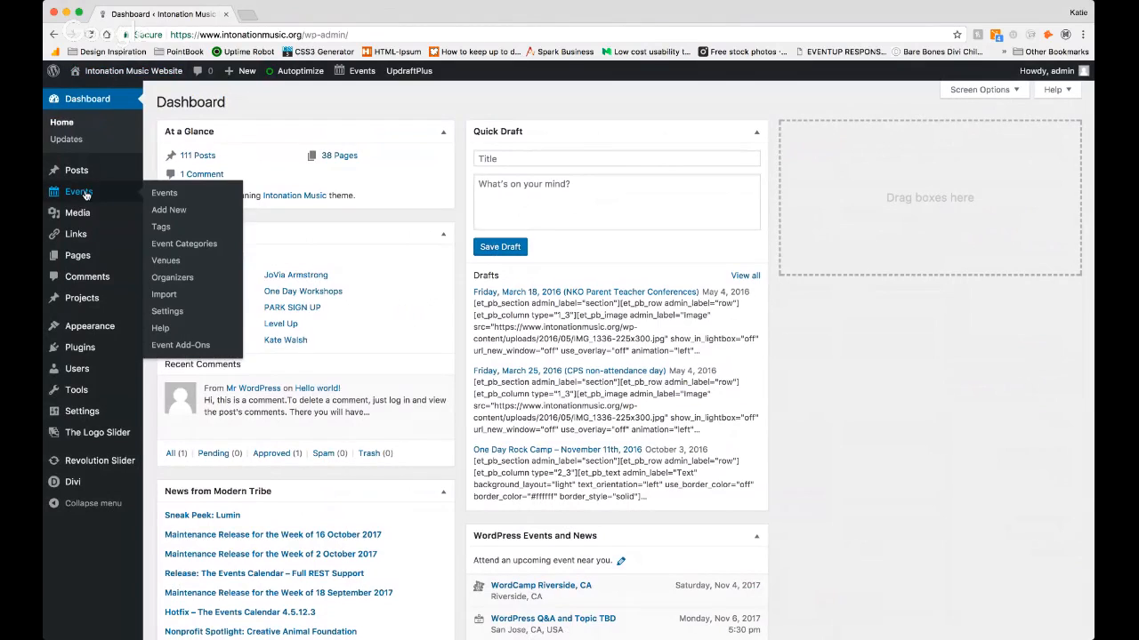
pyautogui.click(85, 193)
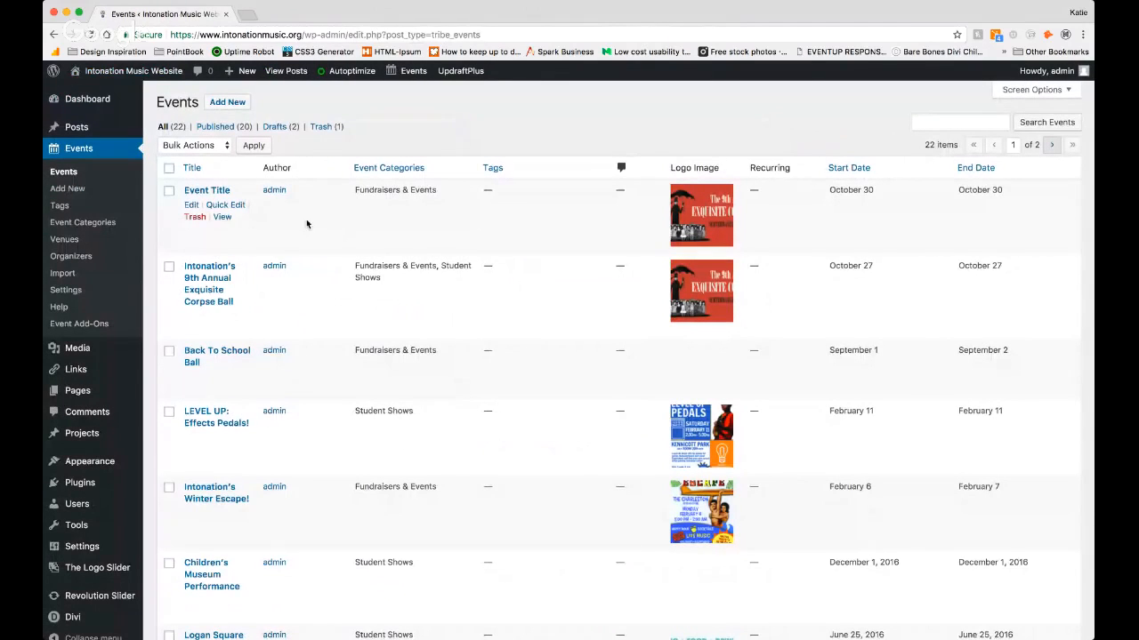
pyautogui.click(196, 217)
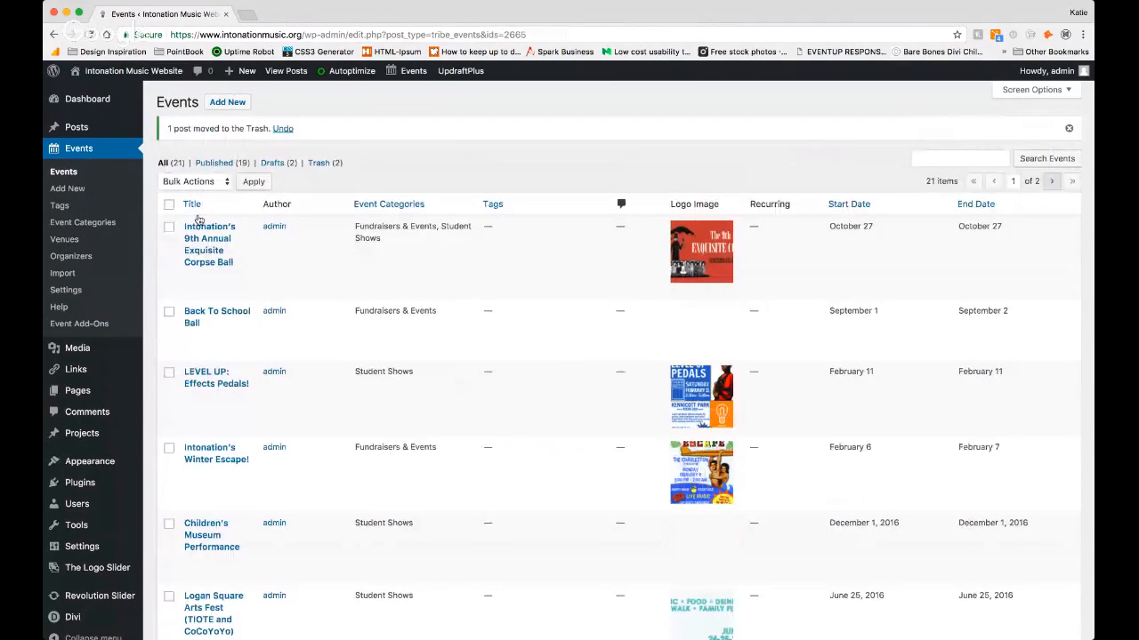
# Step: Visit the site's News page and look through the published news posts
pyautogui.click(146, 72)
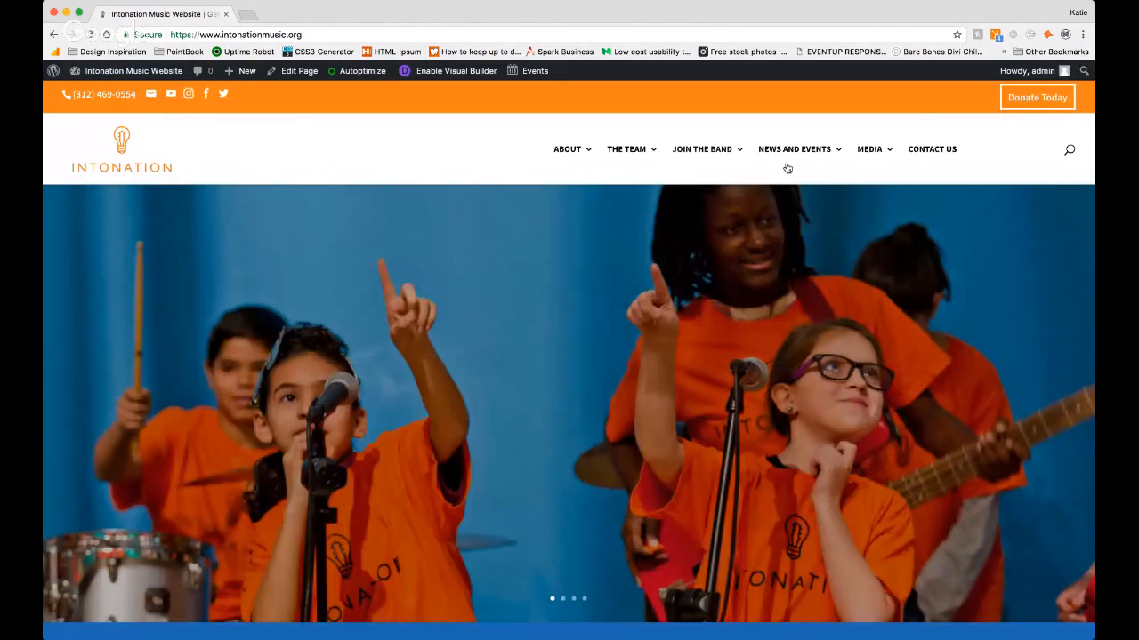
pyautogui.moveTo(884, 164)
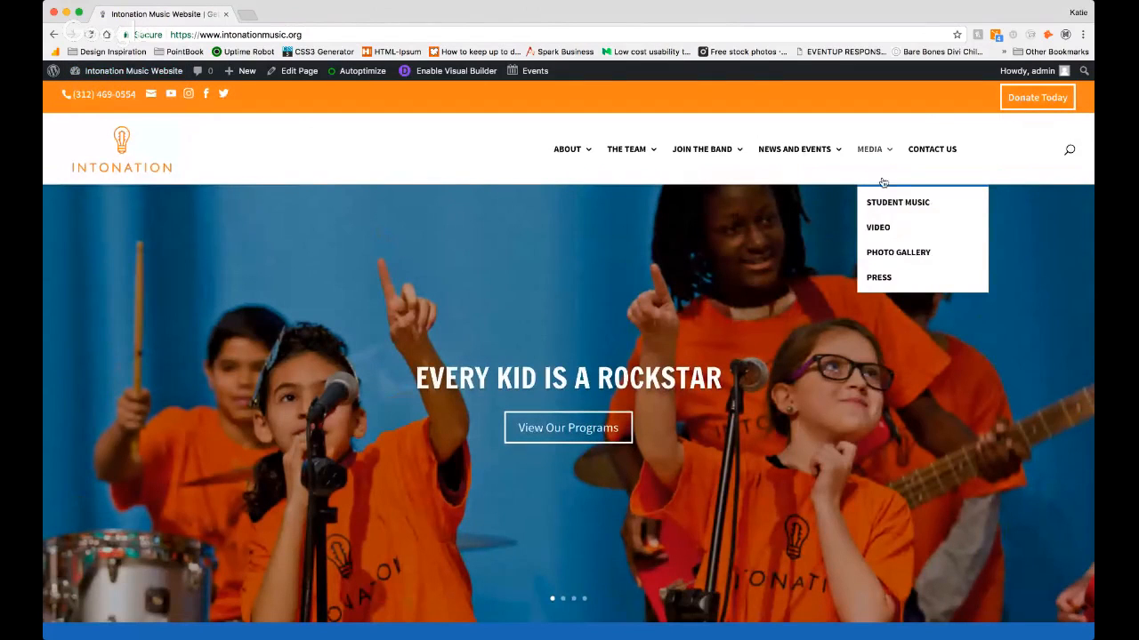
pyautogui.moveTo(809, 153)
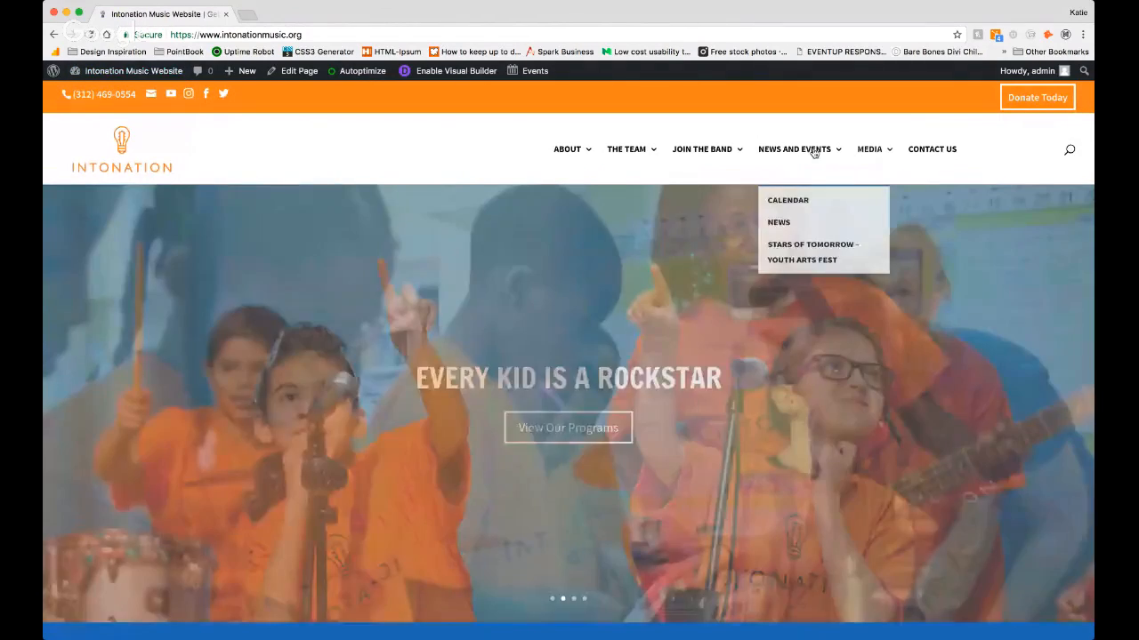
pyautogui.click(779, 230)
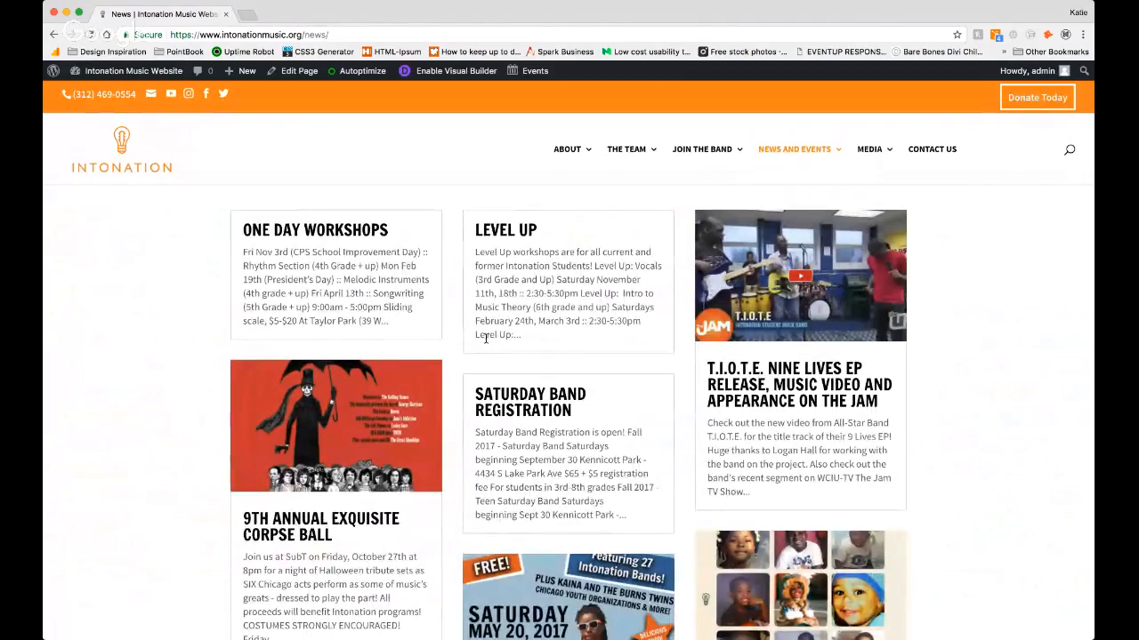
pyautogui.scroll(-5, 486, 338)
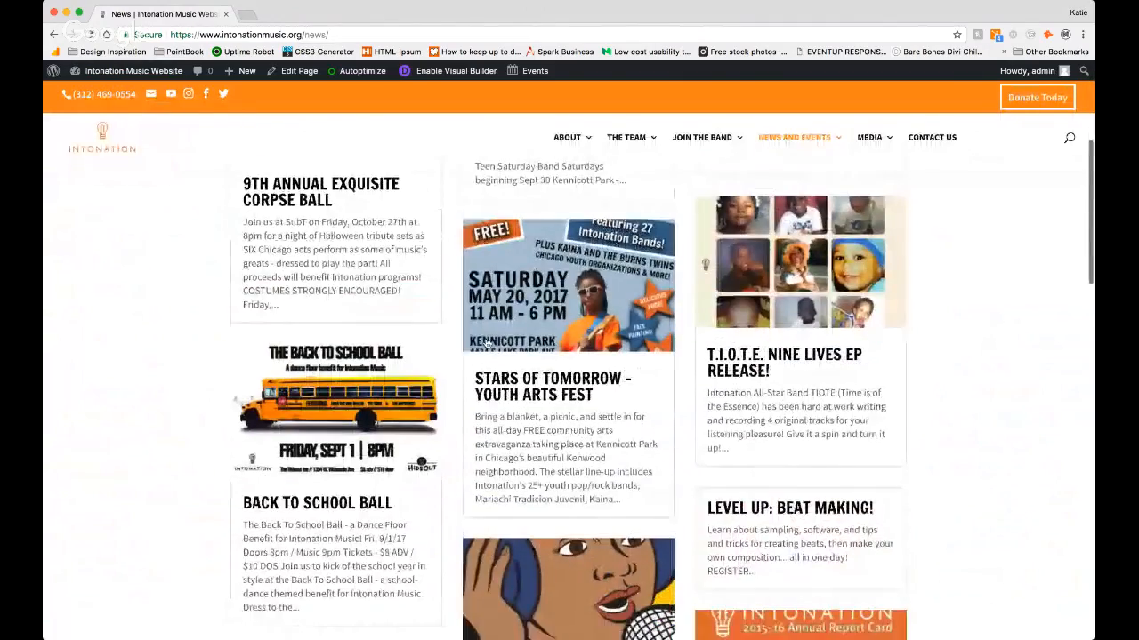
pyautogui.scroll(-3, 485, 342)
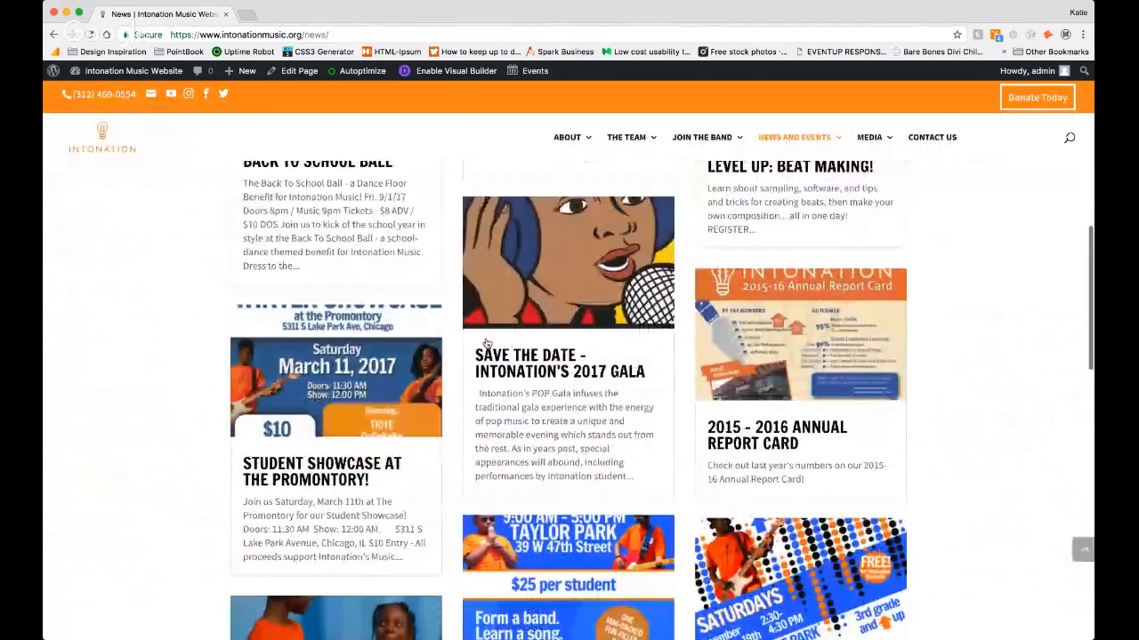
pyautogui.scroll(-5, 486, 342)
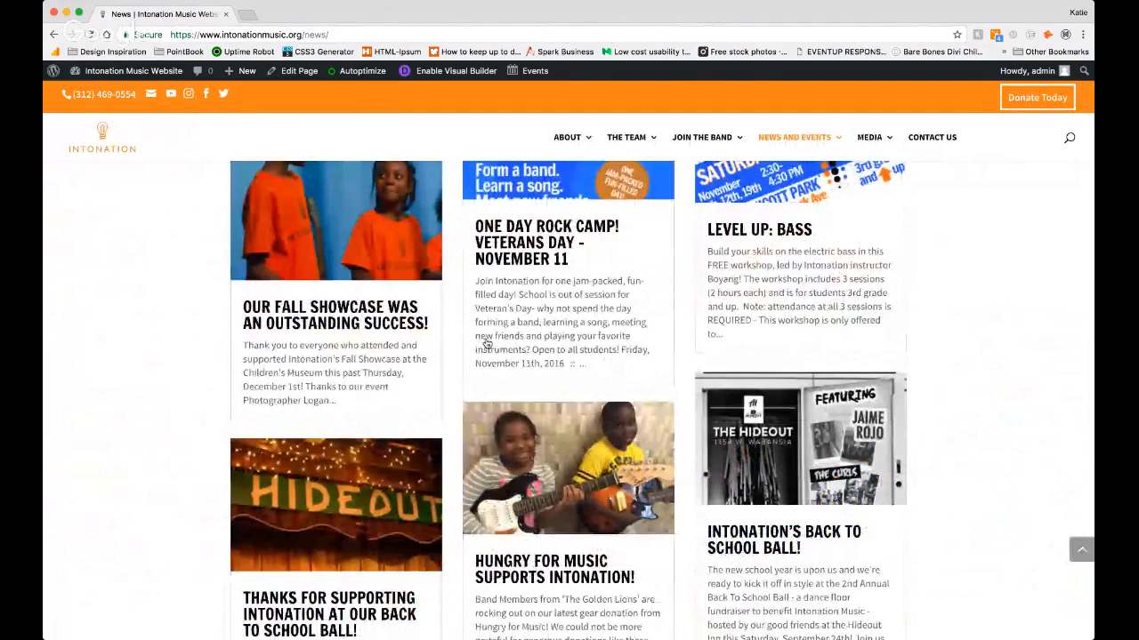
pyautogui.scroll(1, 485, 343)
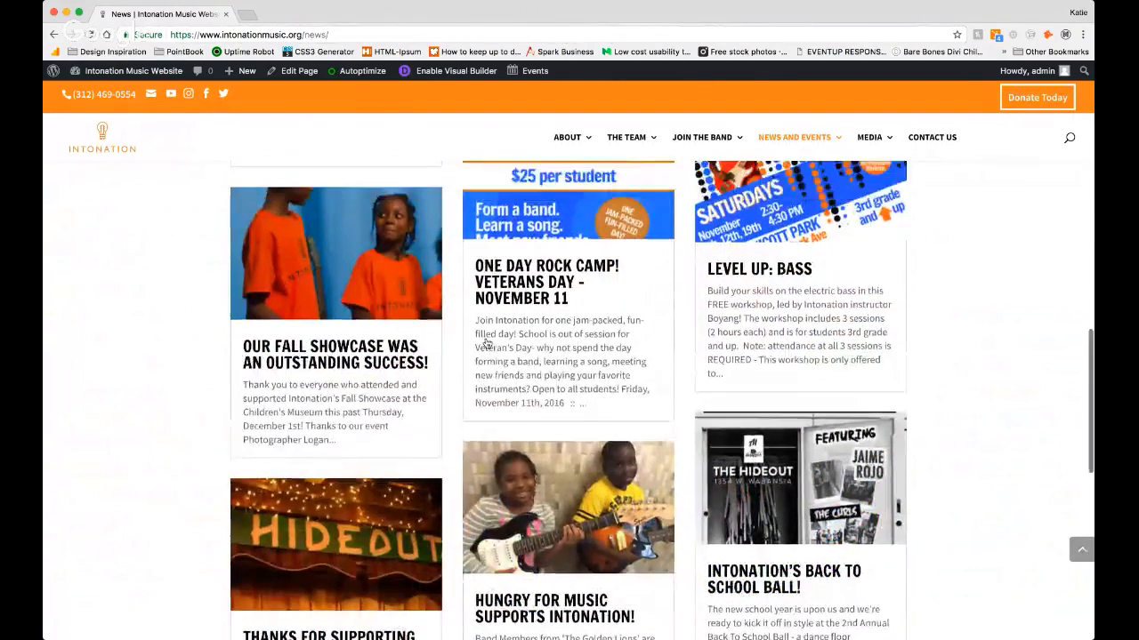
pyautogui.scroll(12, 486, 342)
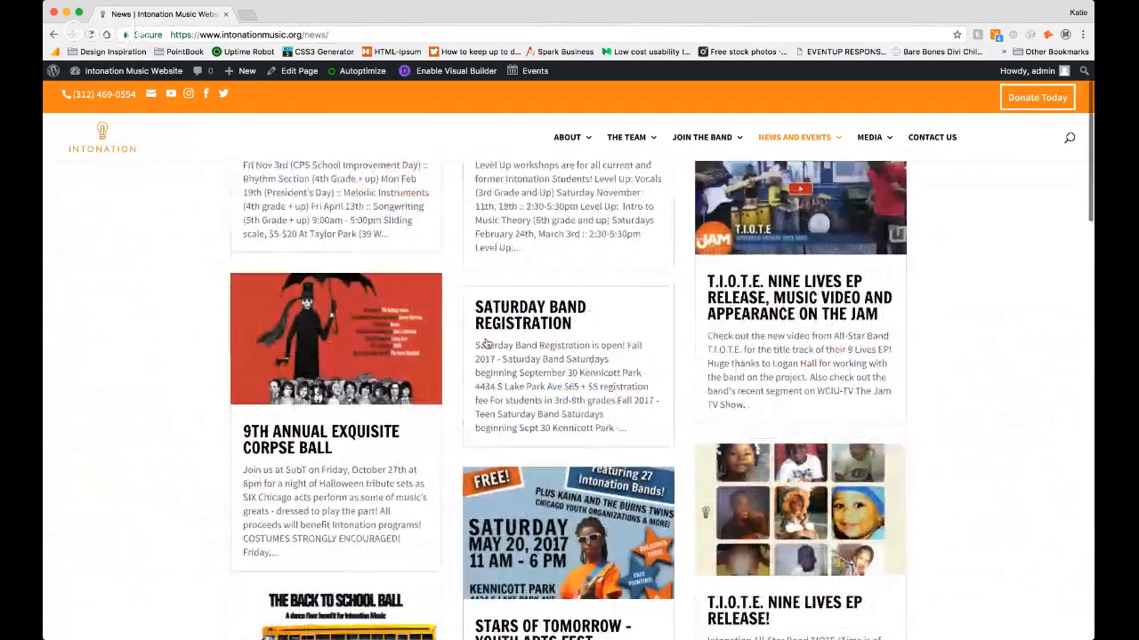
pyautogui.scroll(3, 486, 344)
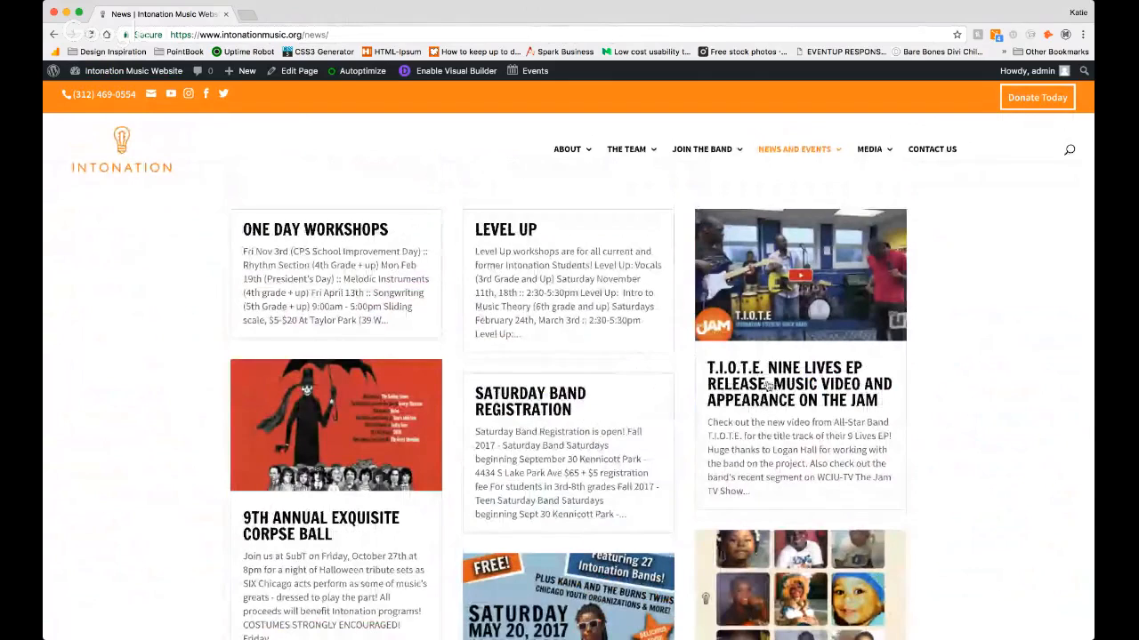
# Step: Return to the dashboard's list of all posts and start a new post
pyautogui.moveTo(107, 74)
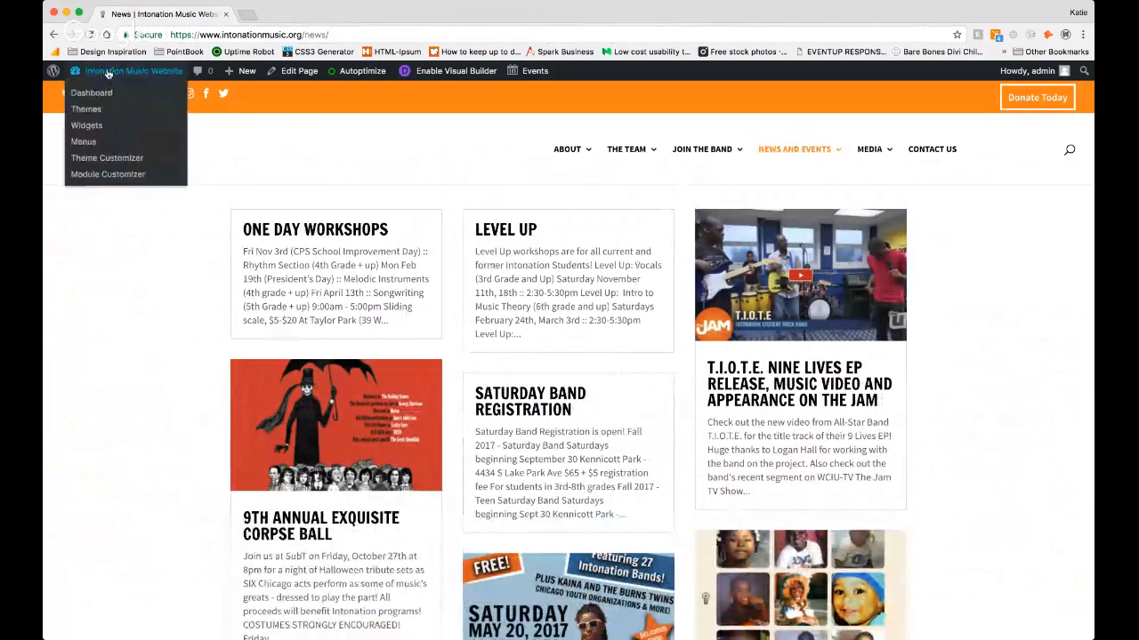
pyautogui.click(102, 94)
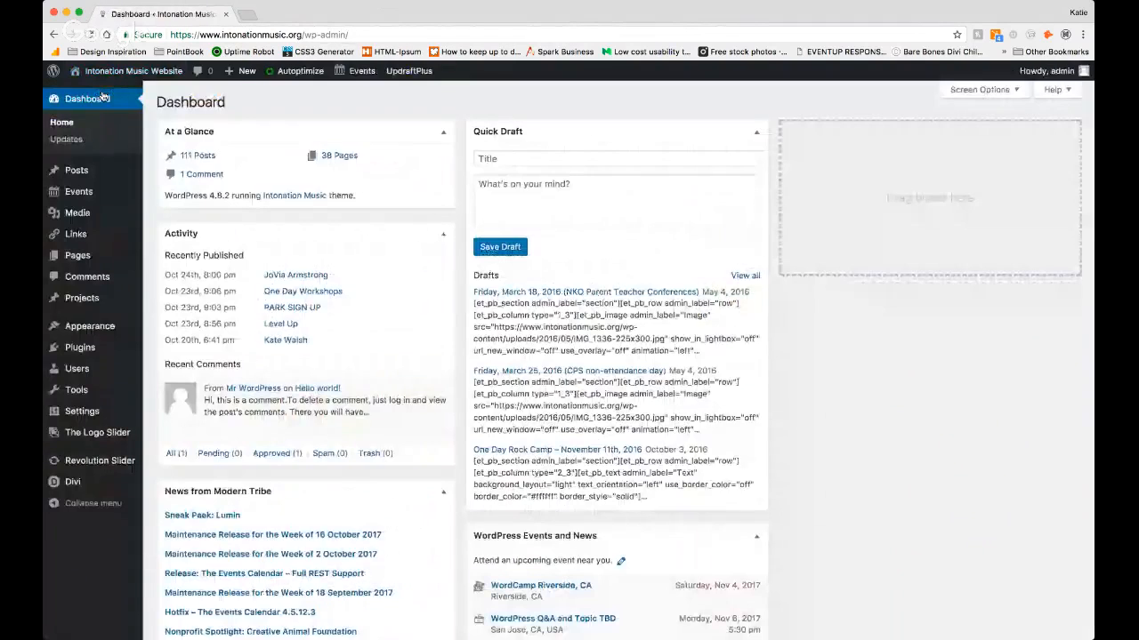
pyautogui.moveTo(78, 173)
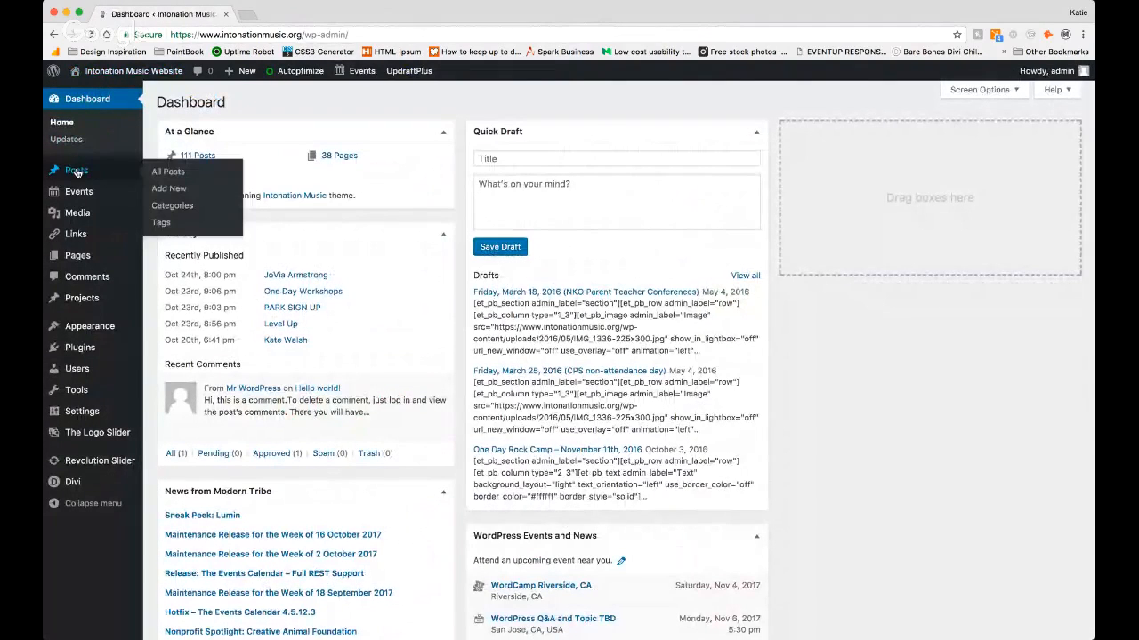
pyautogui.click(160, 173)
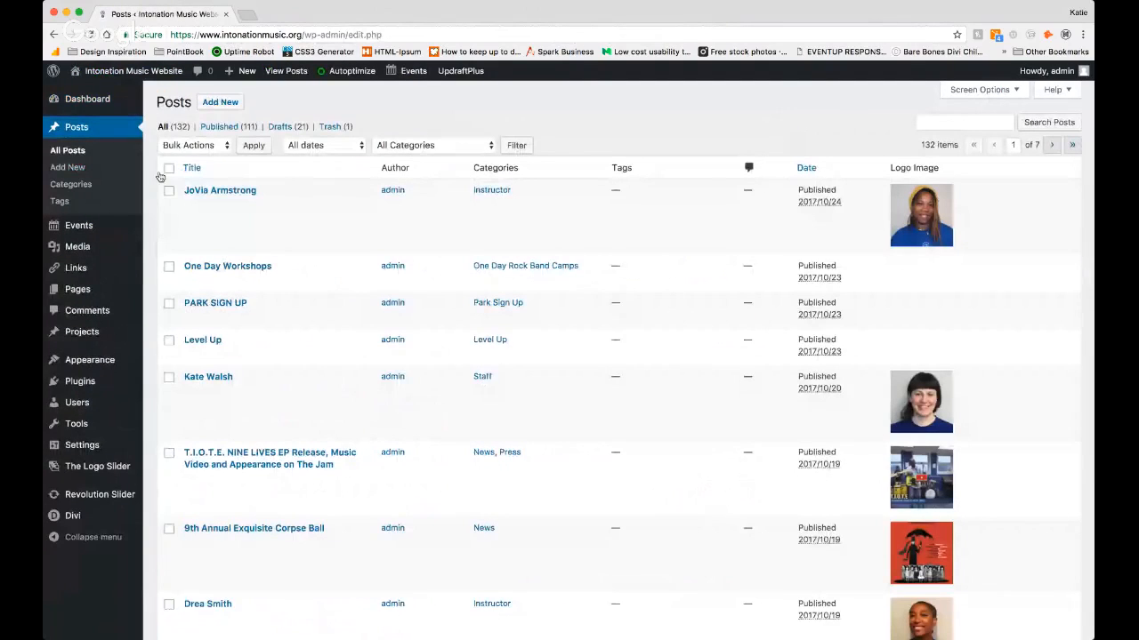
pyautogui.moveTo(142, 459)
pyautogui.click(429, 147)
pyautogui.click(228, 104)
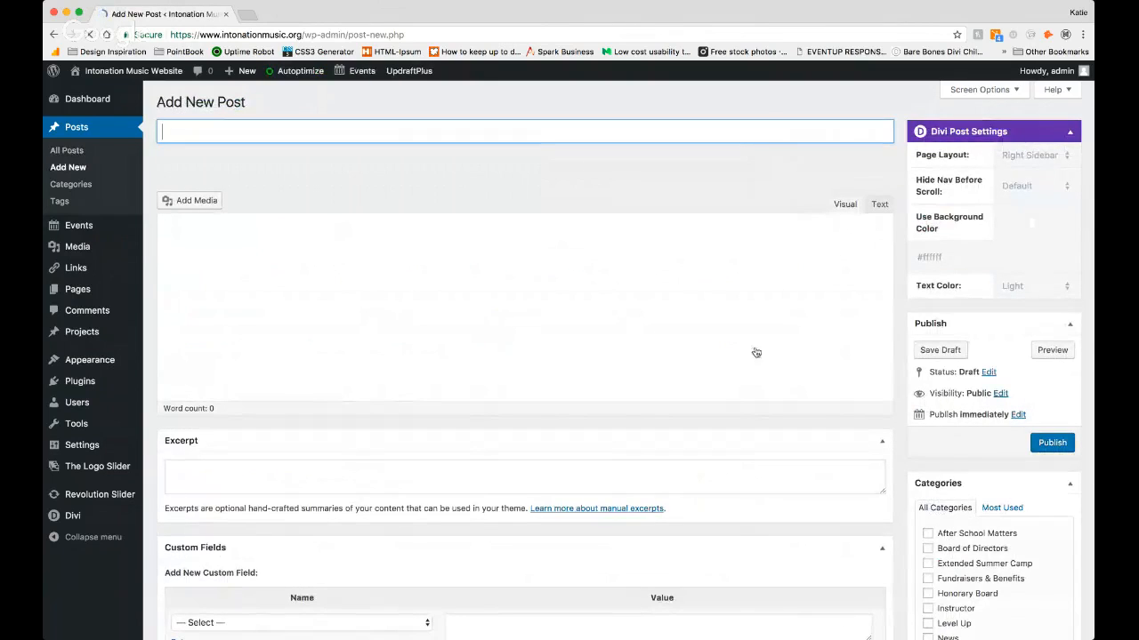
# Step: Assign the new post to the News category
pyautogui.scroll(-2, 884, 387)
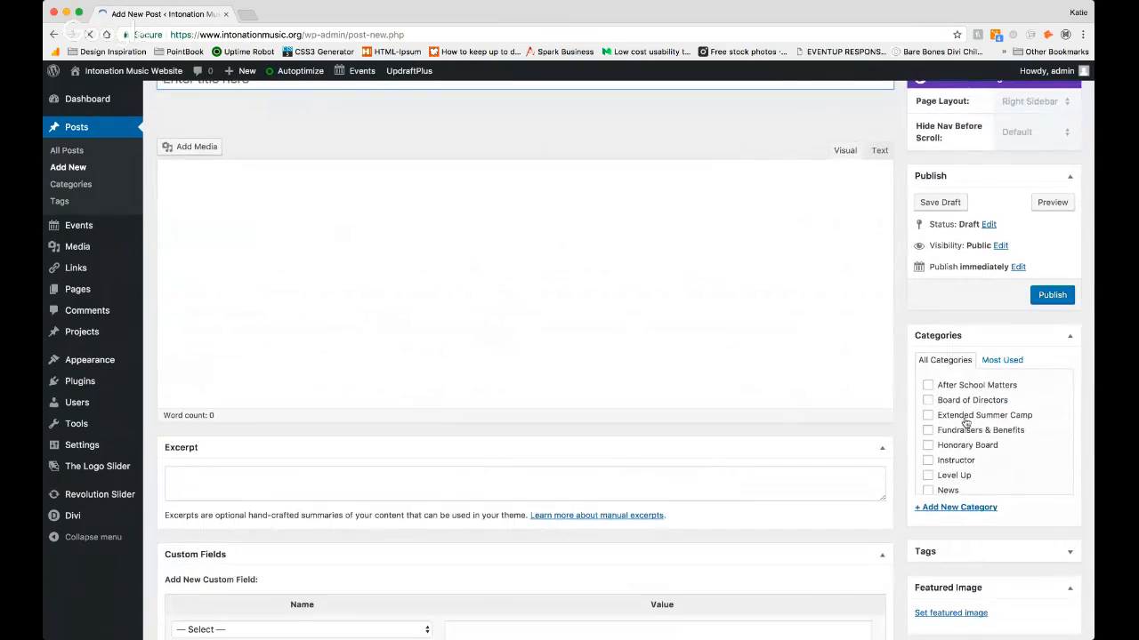
pyautogui.scroll(-3, 966, 423)
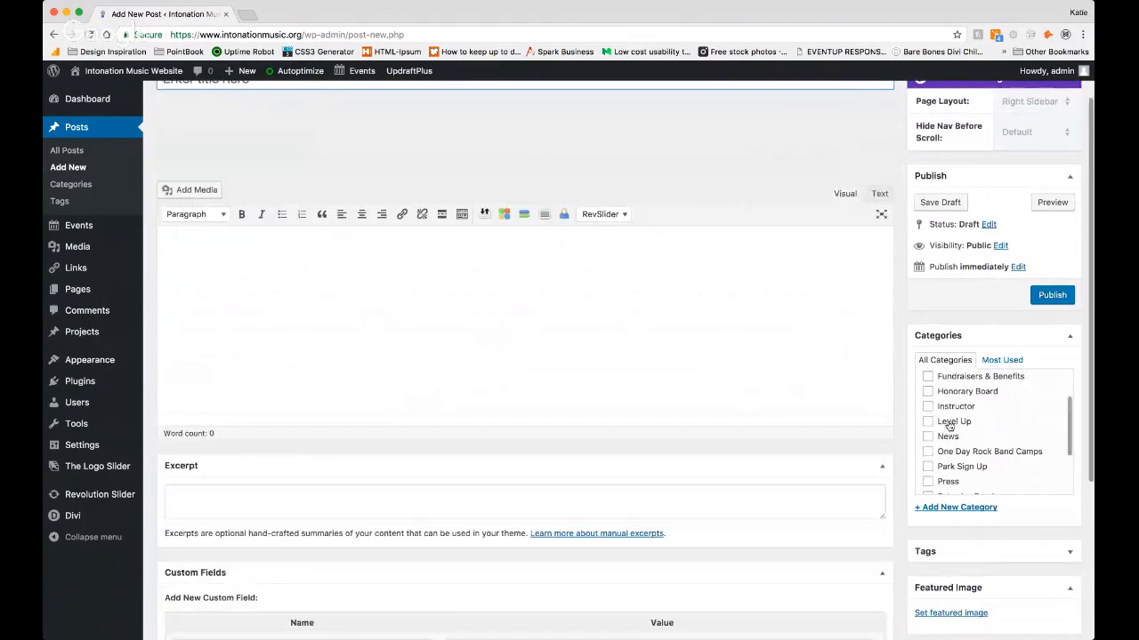
pyautogui.click(927, 437)
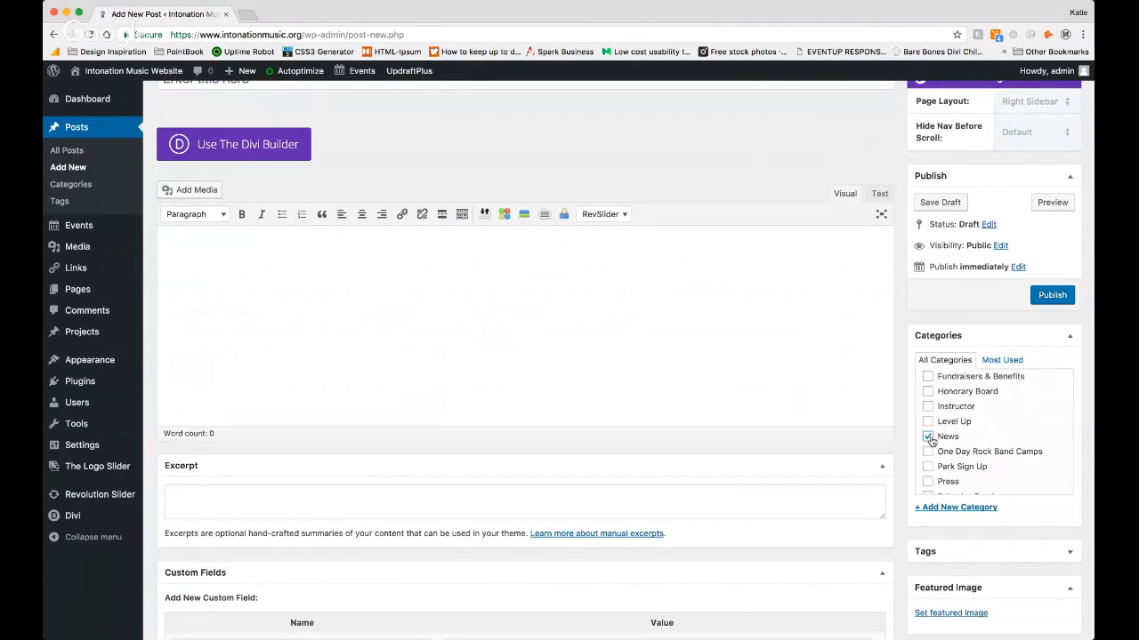
# Step: Title the new post "Sample News"
pyautogui.scroll(2, 801, 302)
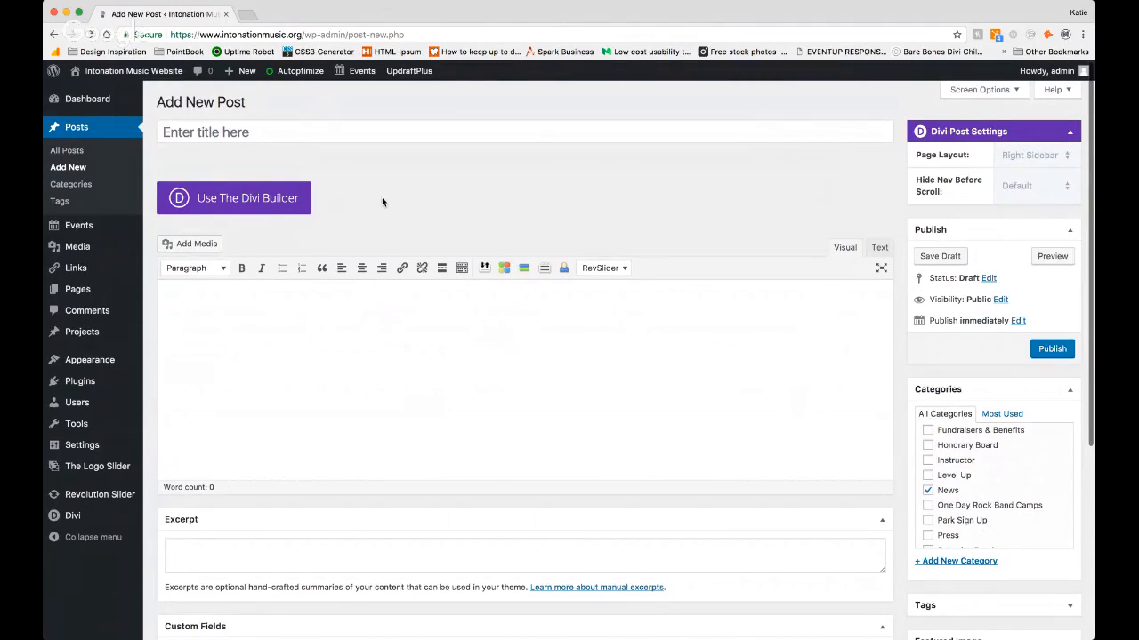
pyautogui.click(272, 129)
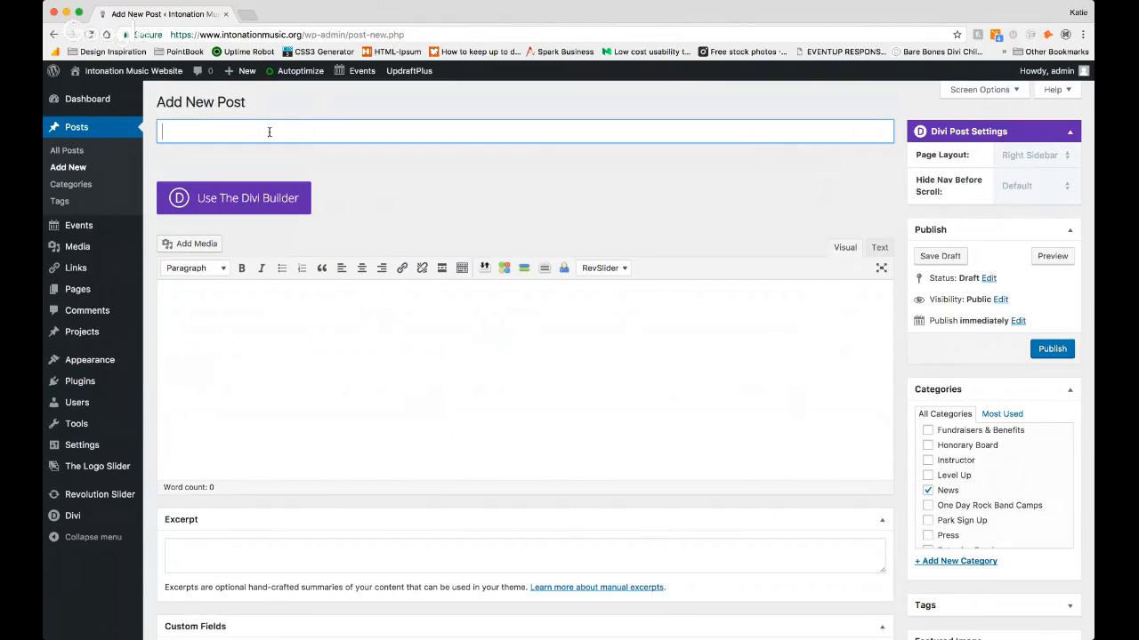
pyautogui.write('Sample News')
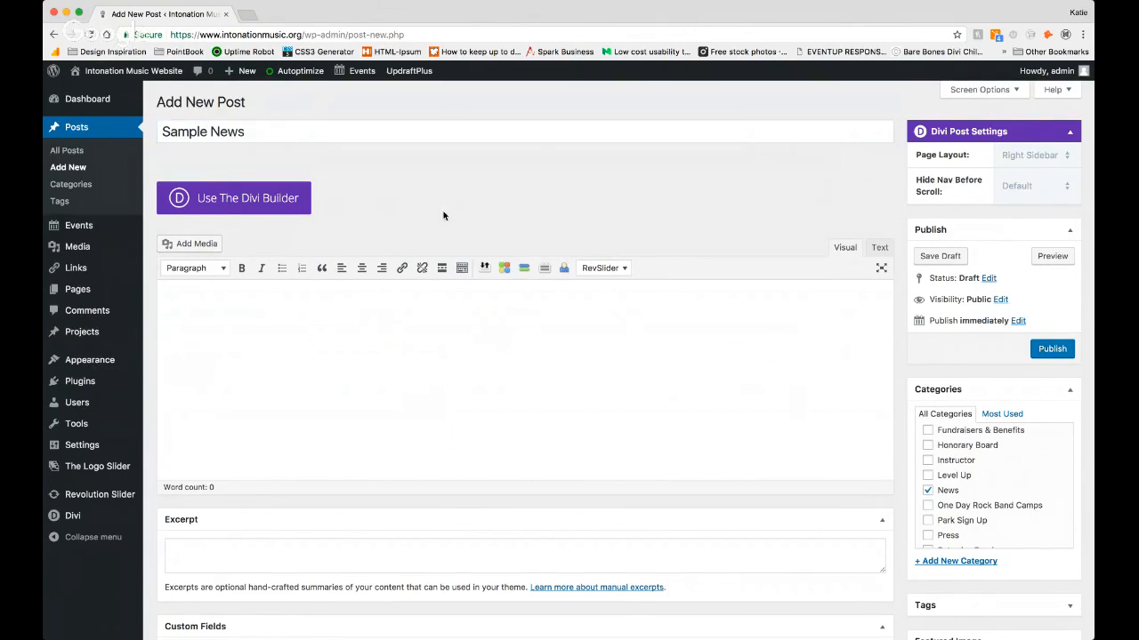
# Step: Switch the post to the Divi Builder and insert a single full-width column in its row
pyautogui.click(265, 205)
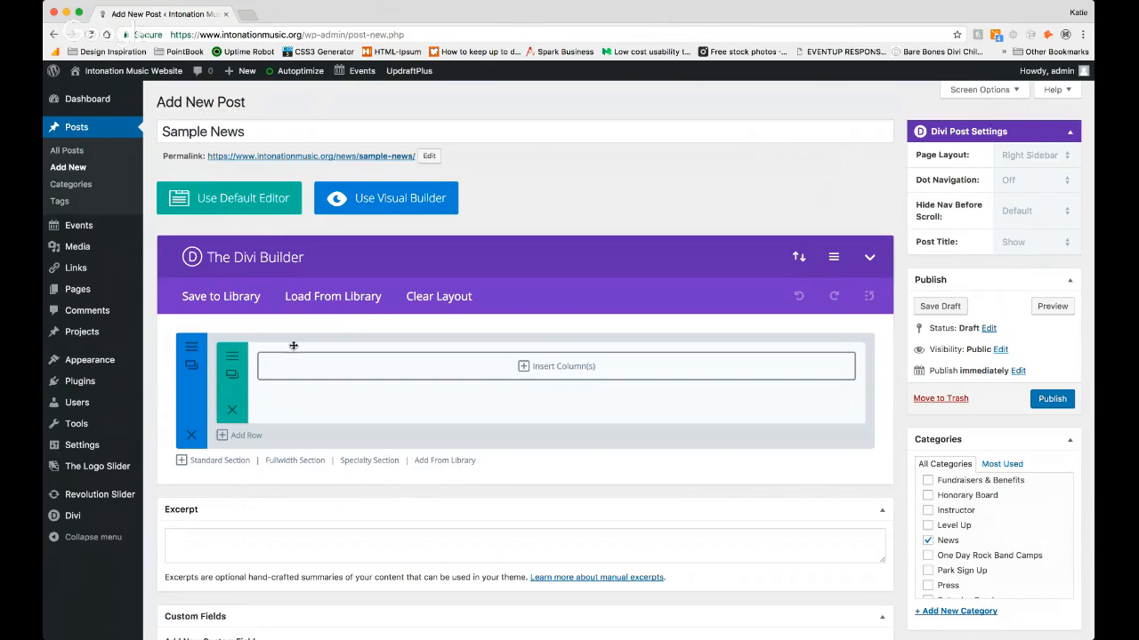
pyautogui.click(571, 372)
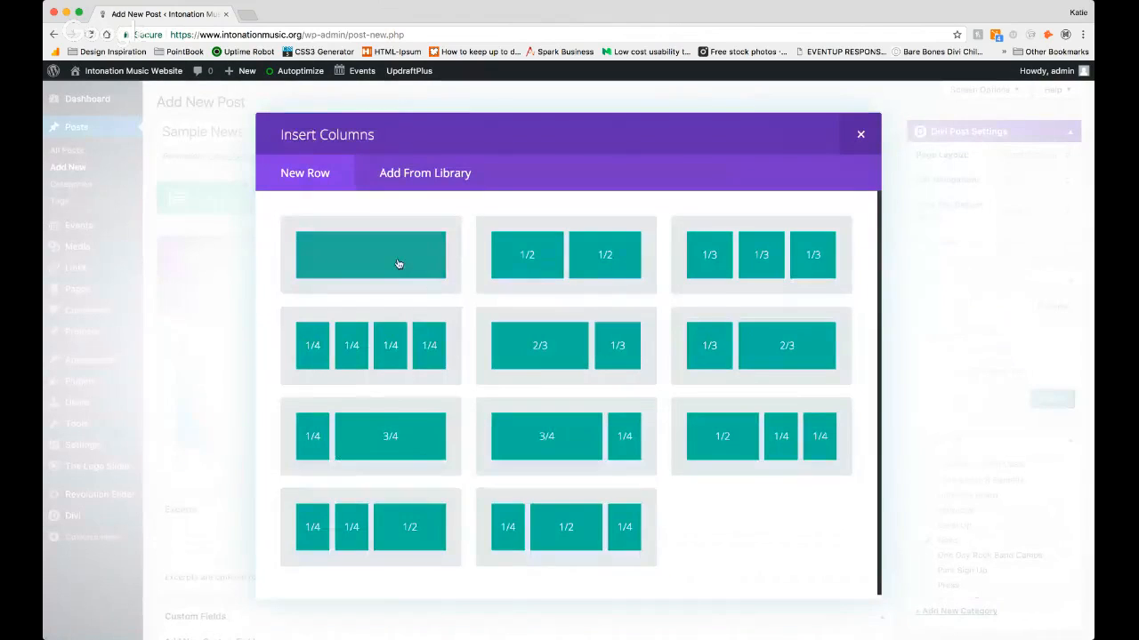
pyautogui.click(399, 260)
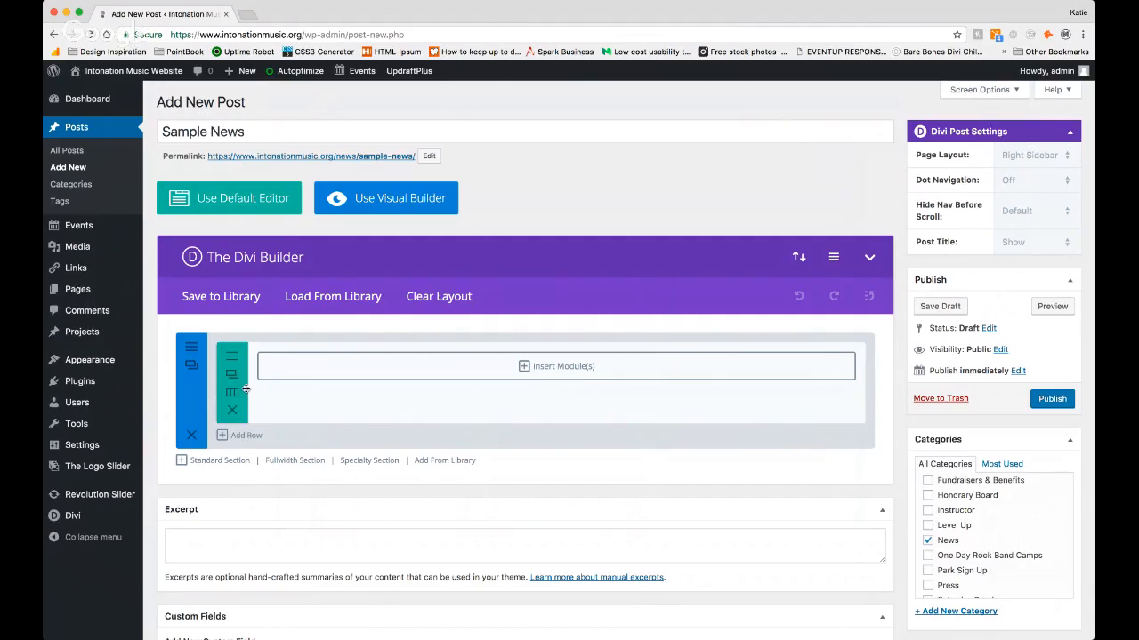
# Step: Insert a Text module in the column with the content "Sample news post goes here" and save it
pyautogui.click(579, 372)
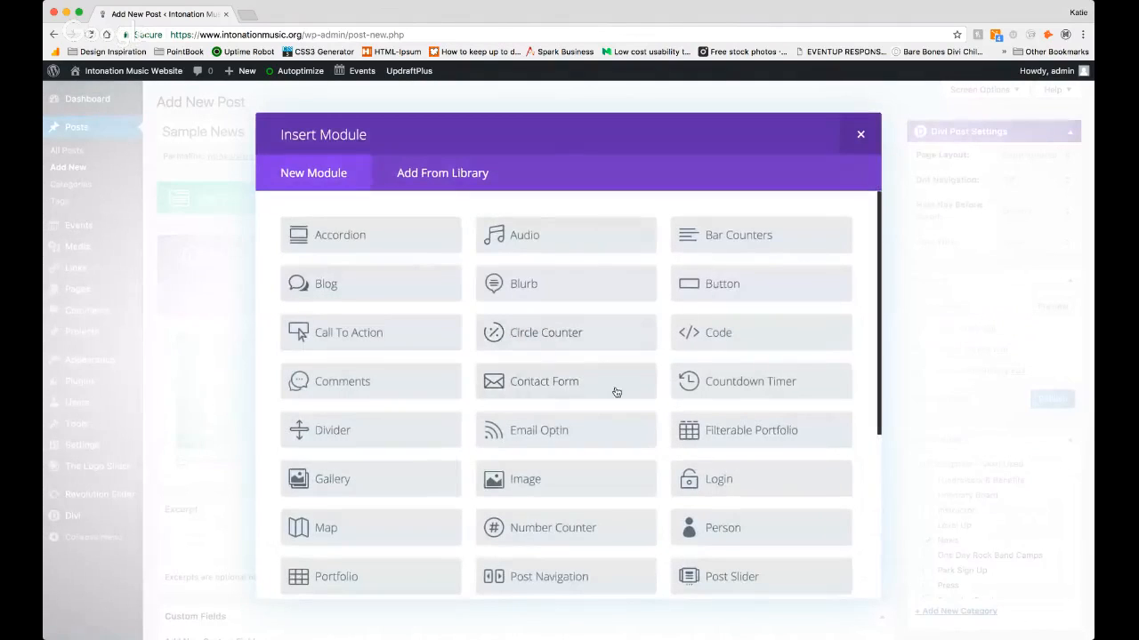
pyautogui.scroll(-5, 615, 389)
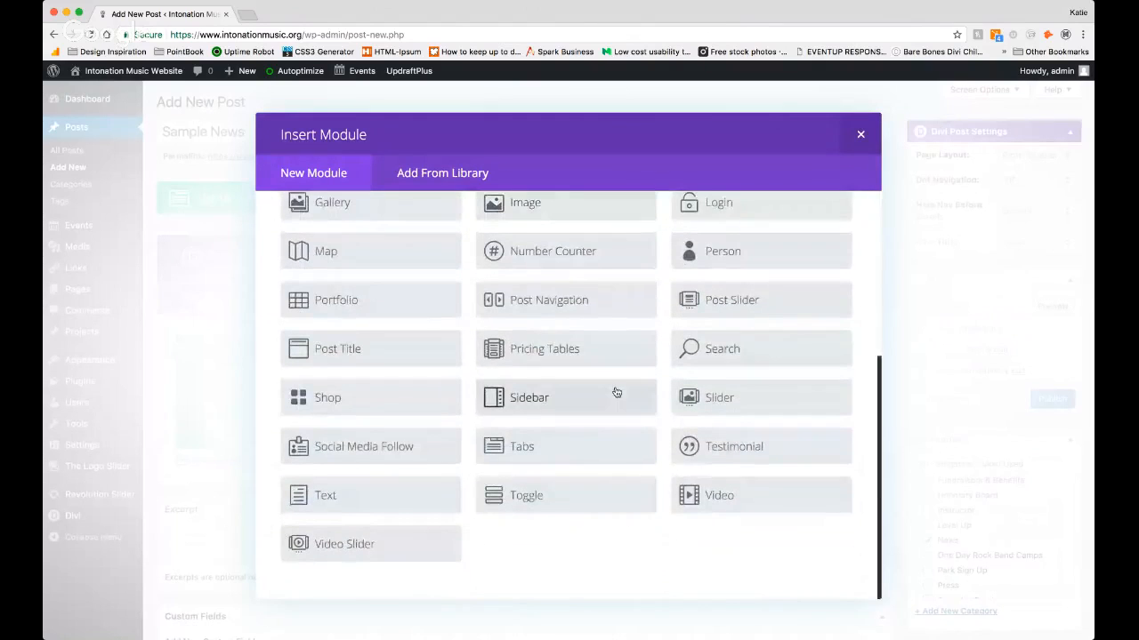
pyautogui.click(350, 499)
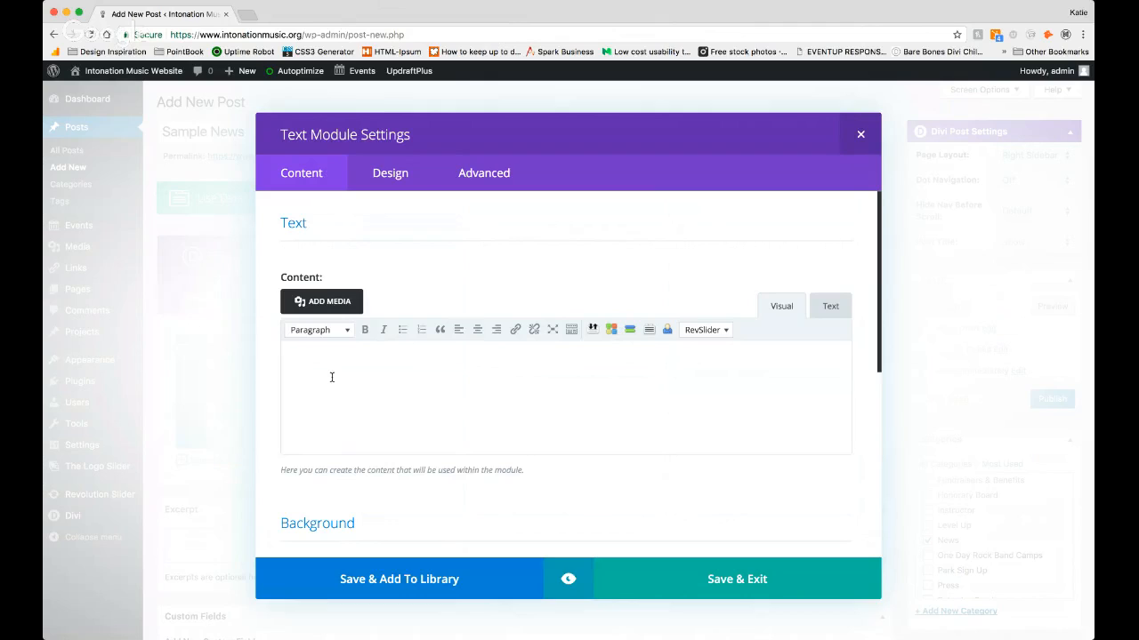
pyautogui.write('Samp')
pyautogui.press('BackSpace')
pyautogui.press('BackSpace')
pyautogui.write('mple news post goes here')
pyautogui.click(754, 579)
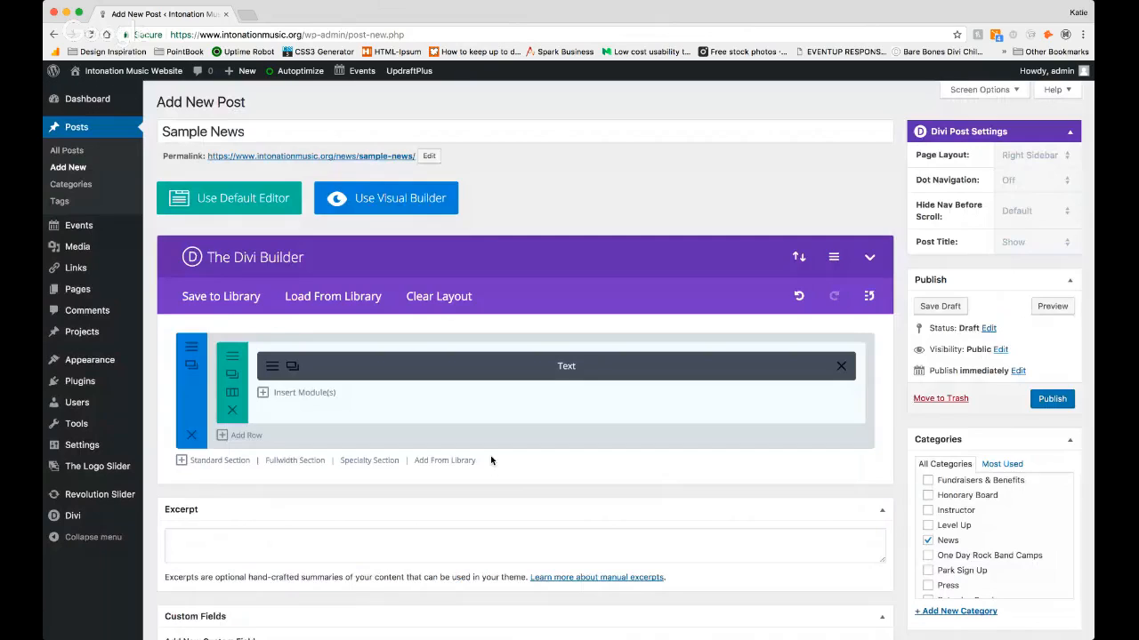
# Step: Set ECB_2017_FBcover.jpg from the media library as the post's featured image
pyautogui.scroll(-5, 491, 460)
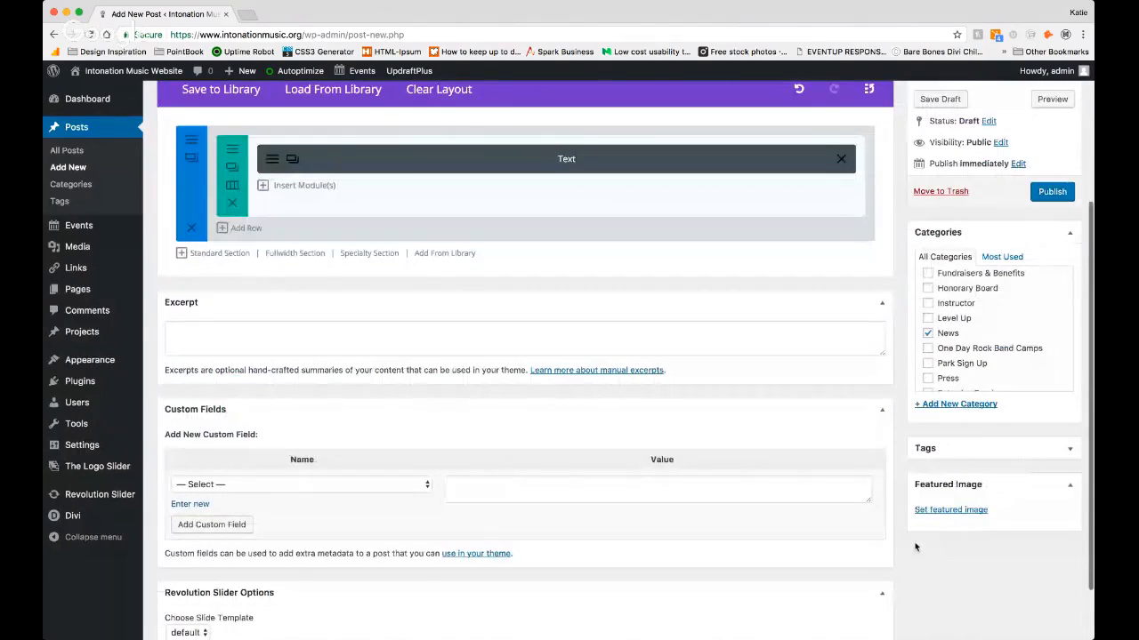
pyautogui.scroll(-1, 941, 521)
pyautogui.click(940, 508)
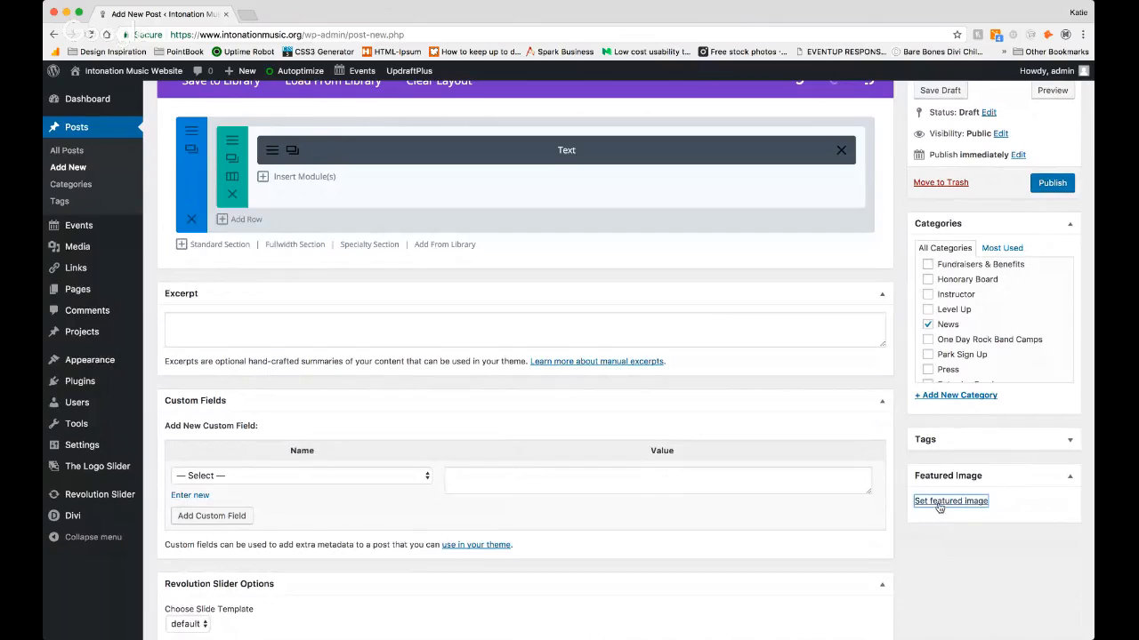
pyautogui.click(942, 505)
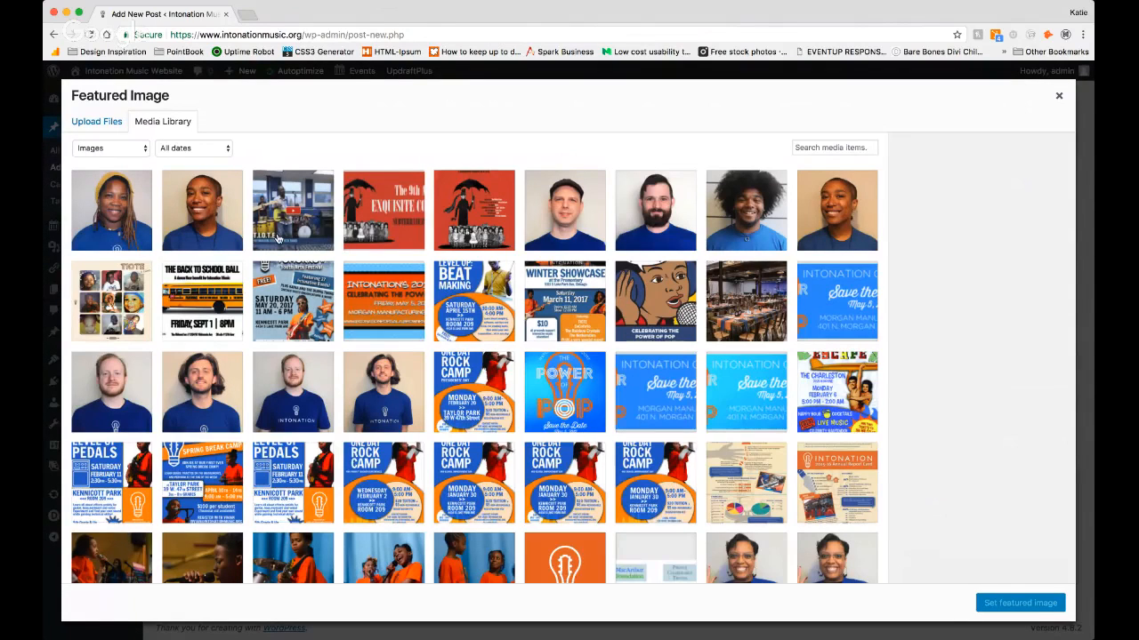
pyautogui.click(384, 213)
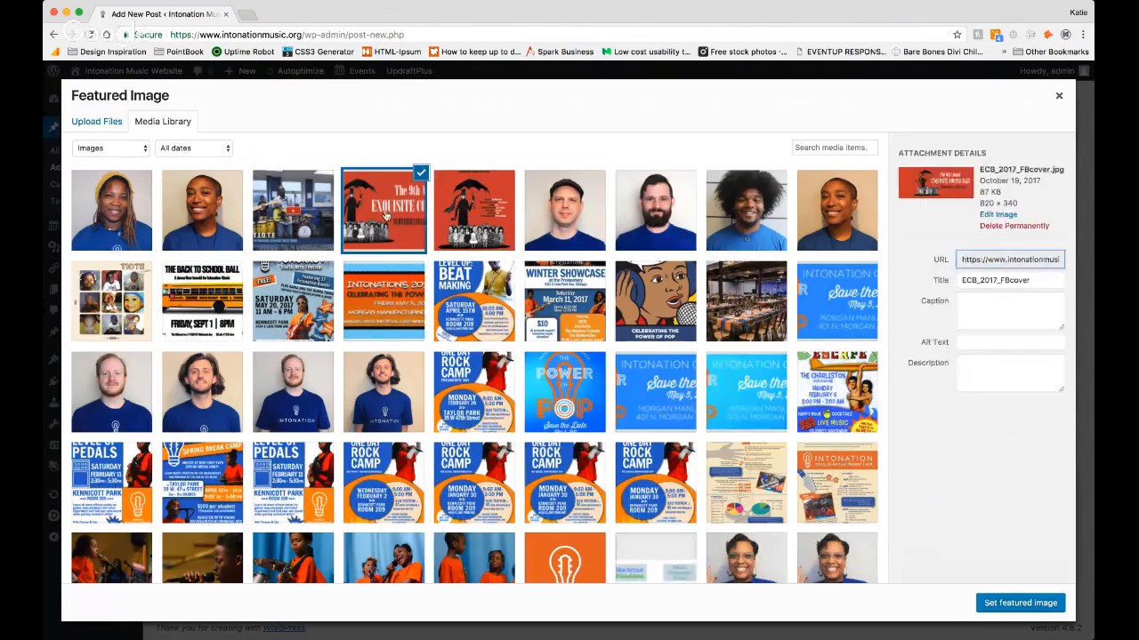
pyautogui.click(1020, 602)
# Step: Preview the Sample News post, examine its content and sidebar down to the footer, and close the preview
pyautogui.scroll(5, 557, 426)
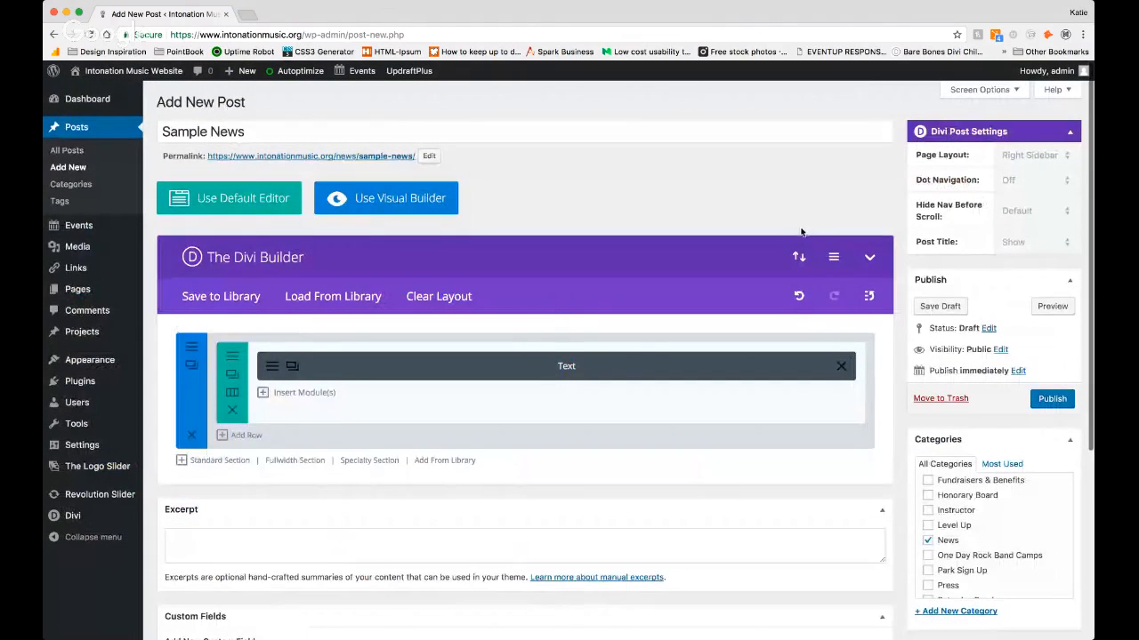
pyautogui.click(1041, 307)
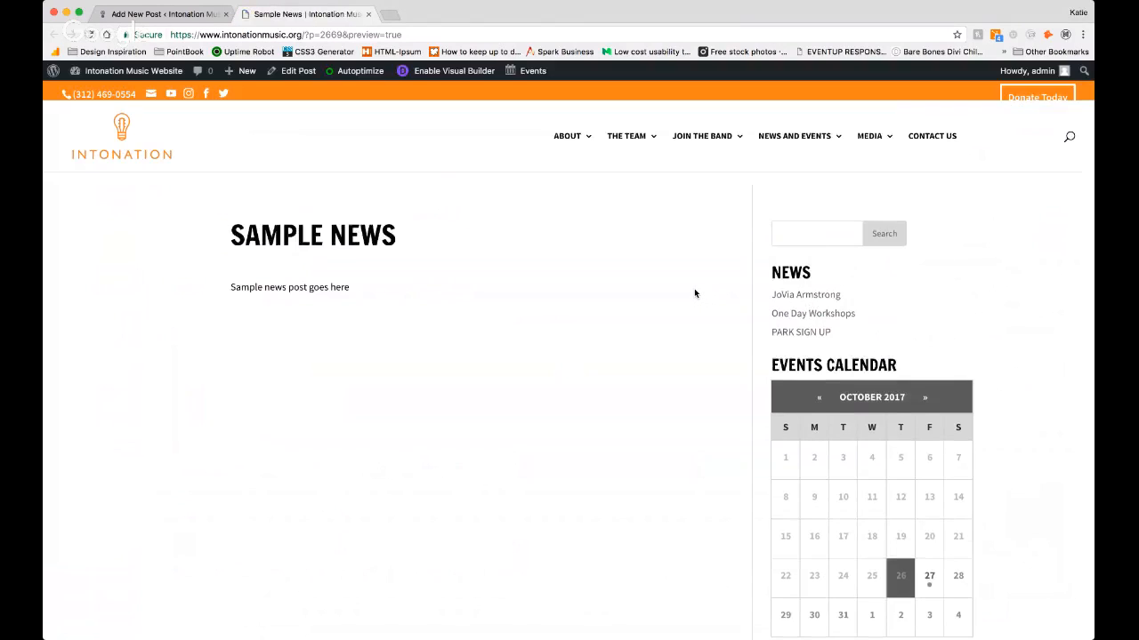
pyautogui.scroll(-5, 451, 352)
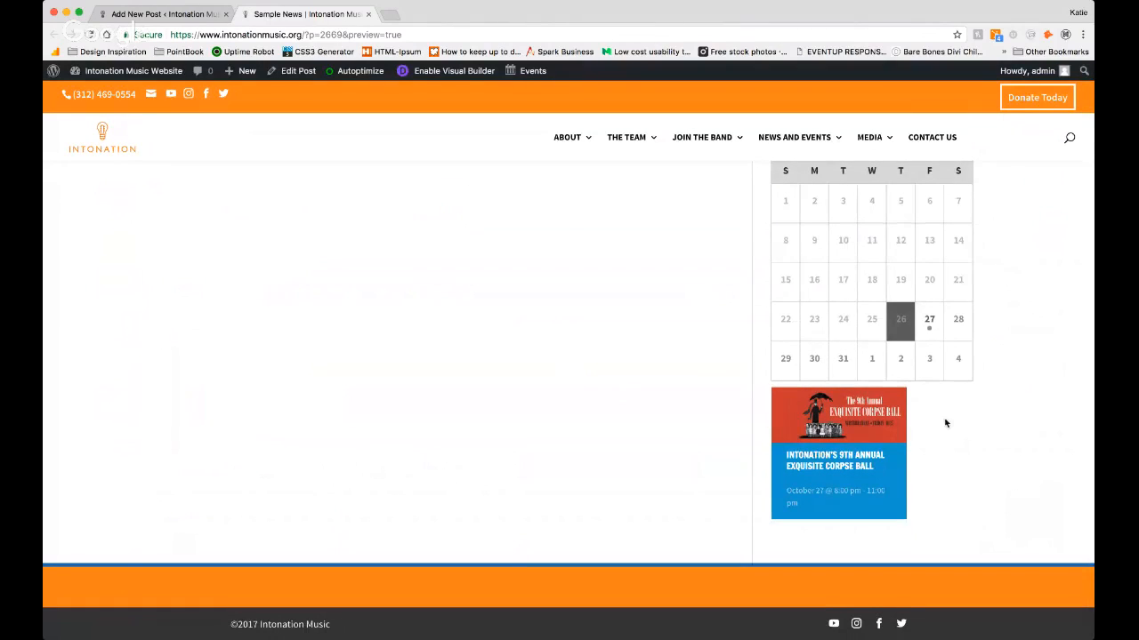
pyautogui.scroll(1, 946, 424)
pyautogui.scroll(5, 860, 380)
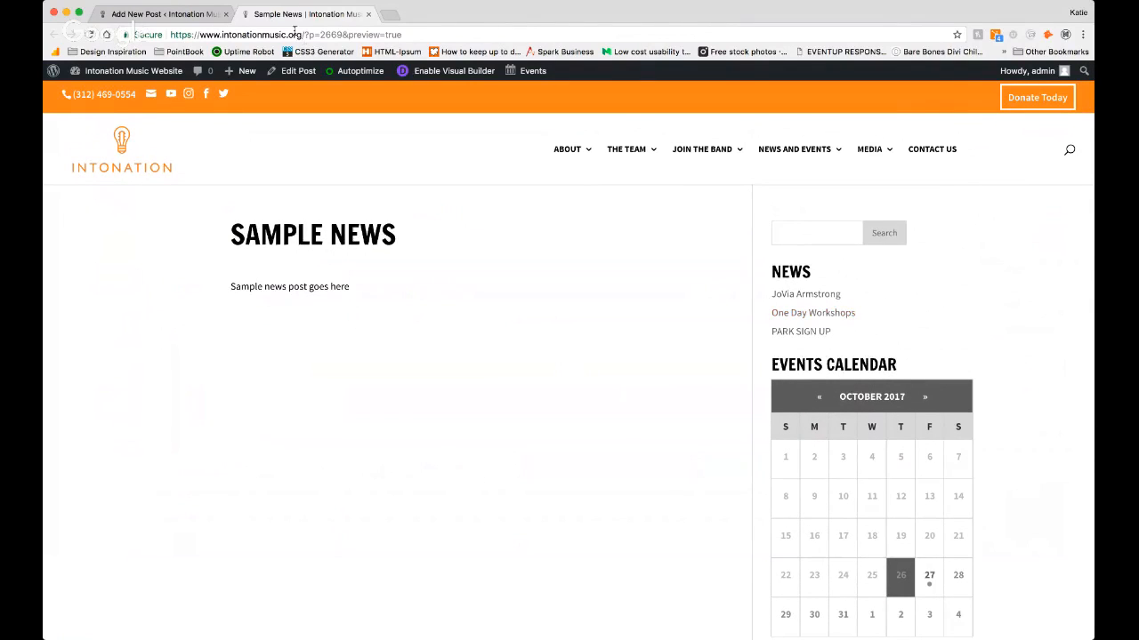
pyautogui.click(369, 15)
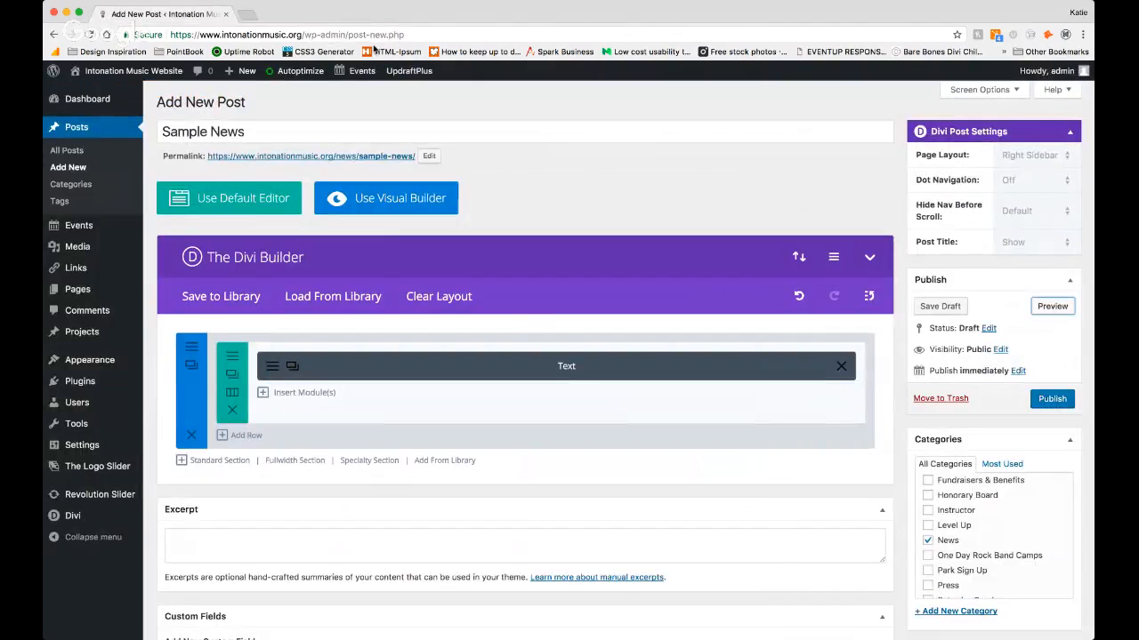
# Step: Set the post's page layout to Fullwidth and preview the post with that layout
pyautogui.click(1055, 156)
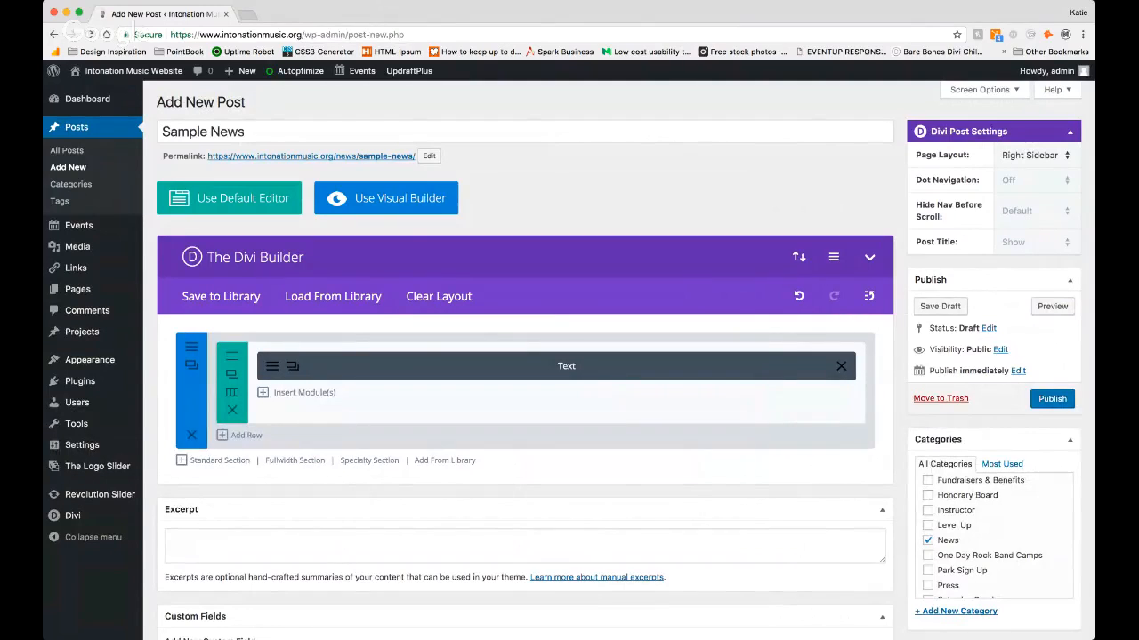
pyautogui.click(1047, 182)
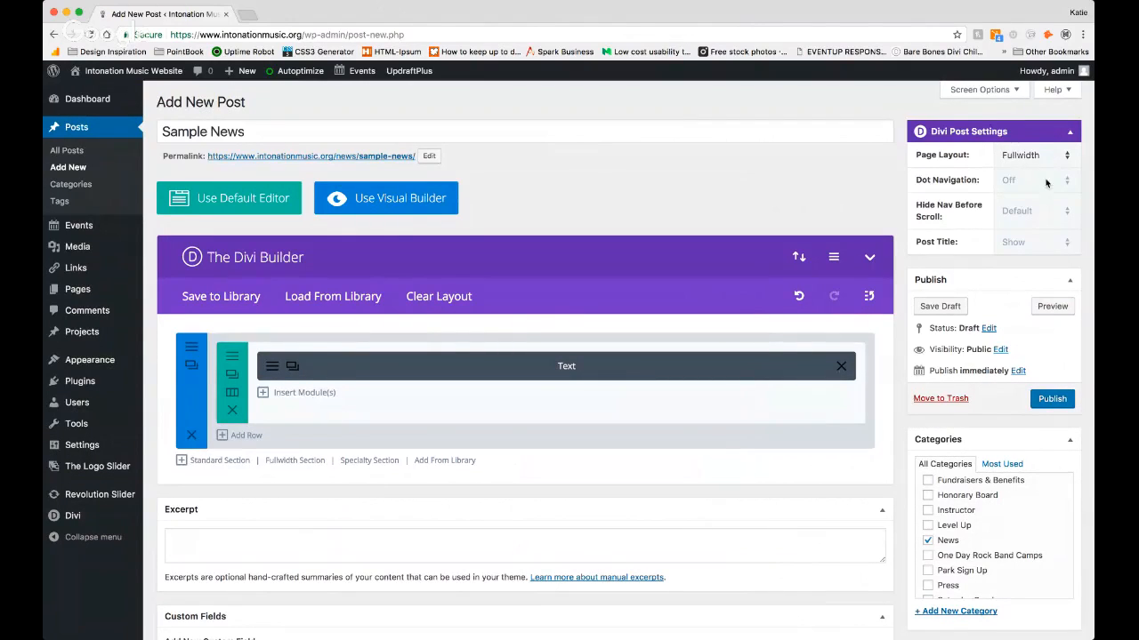
pyautogui.click(1047, 311)
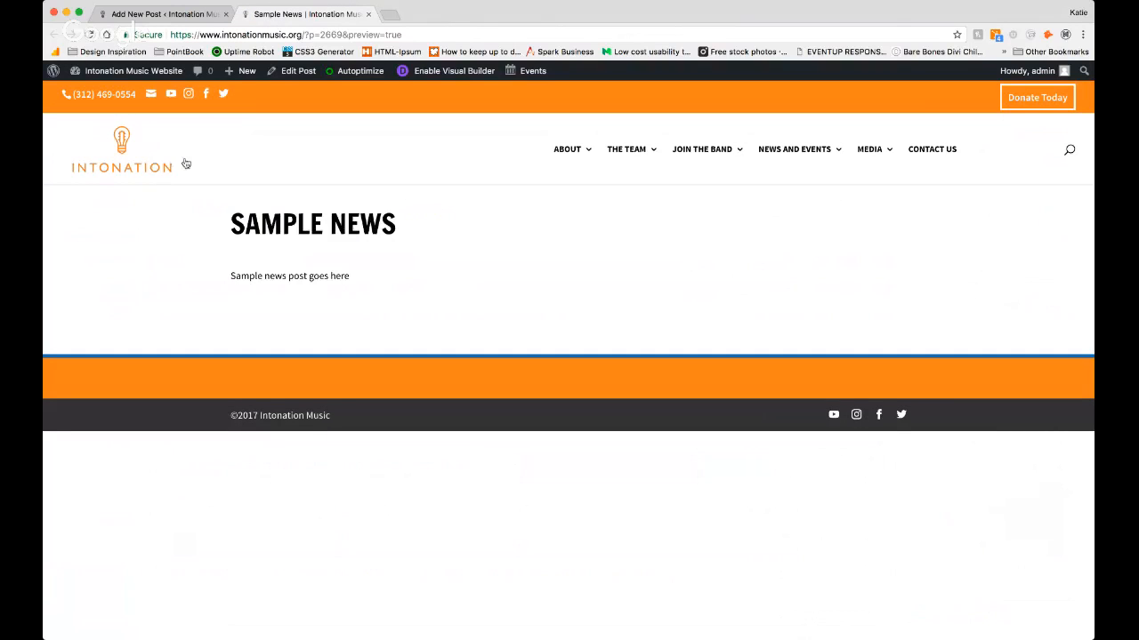
pyautogui.click(191, 14)
pyautogui.click(368, 14)
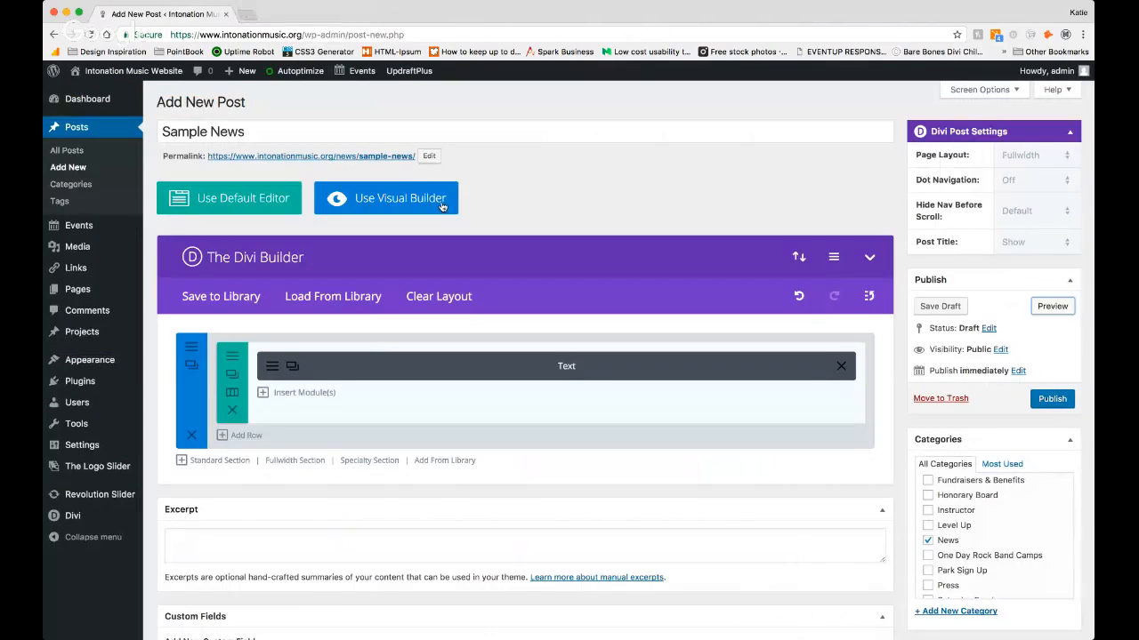
# Step: Change the row containing the Text module to two equal half-width columns
pyautogui.click(235, 397)
pyautogui.click(560, 237)
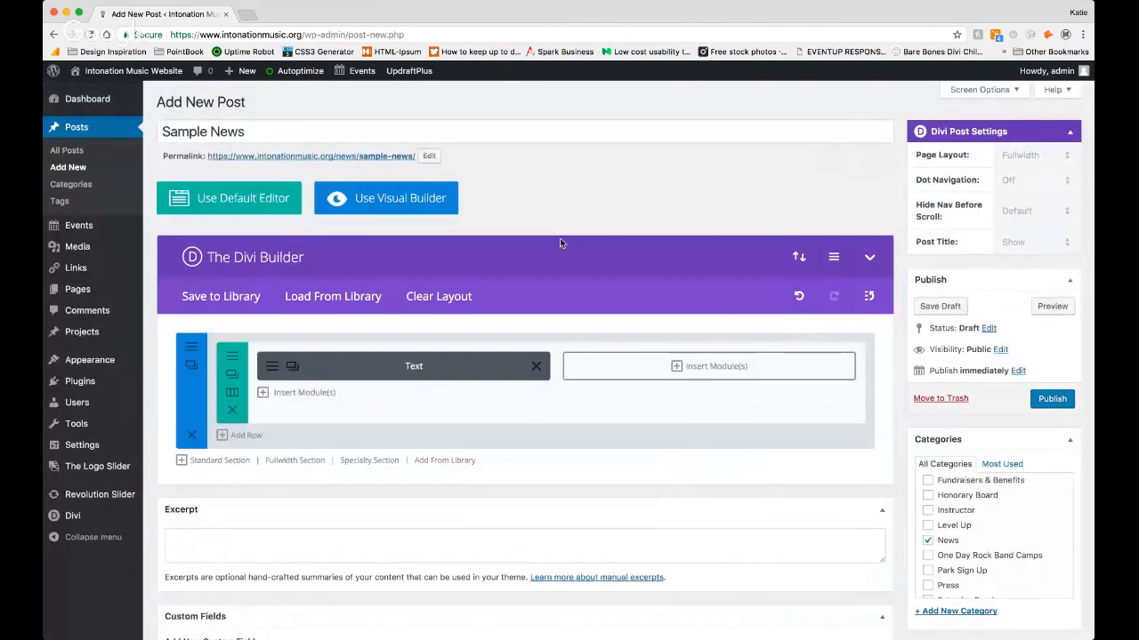
pyautogui.click(232, 395)
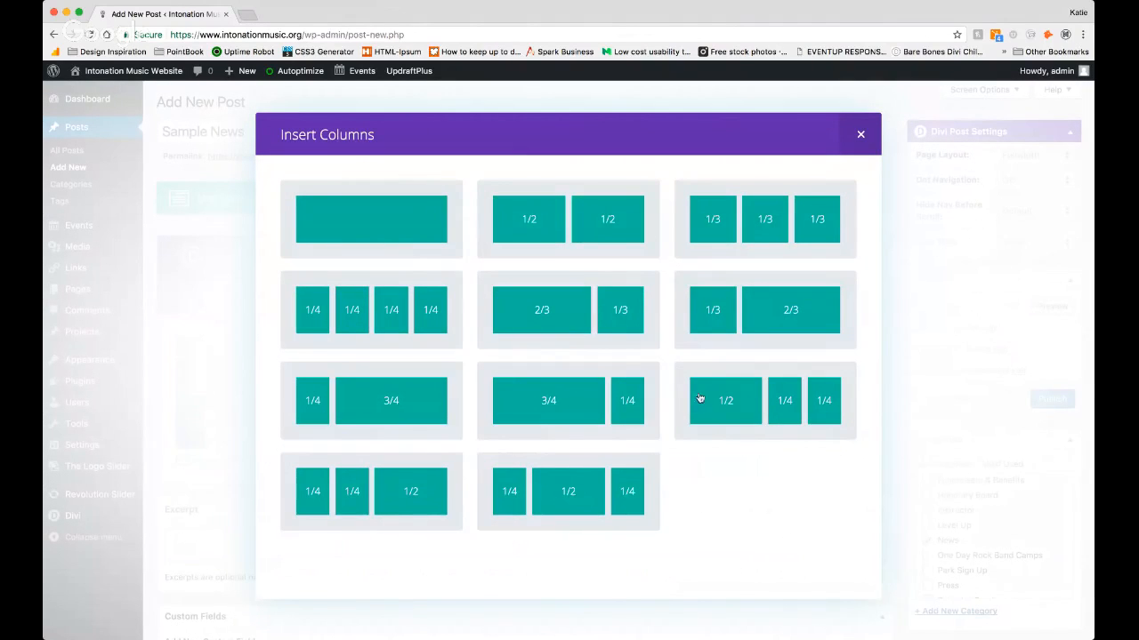
pyautogui.click(581, 221)
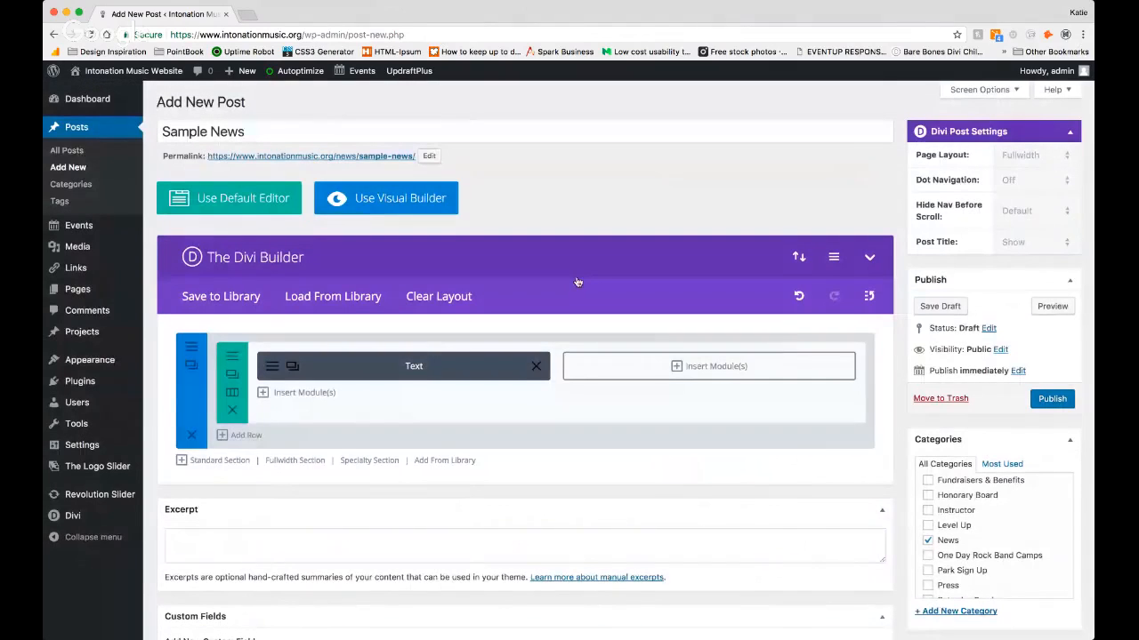
# Step: Insert an Image module in the empty column beside the Text module
pyautogui.click(698, 366)
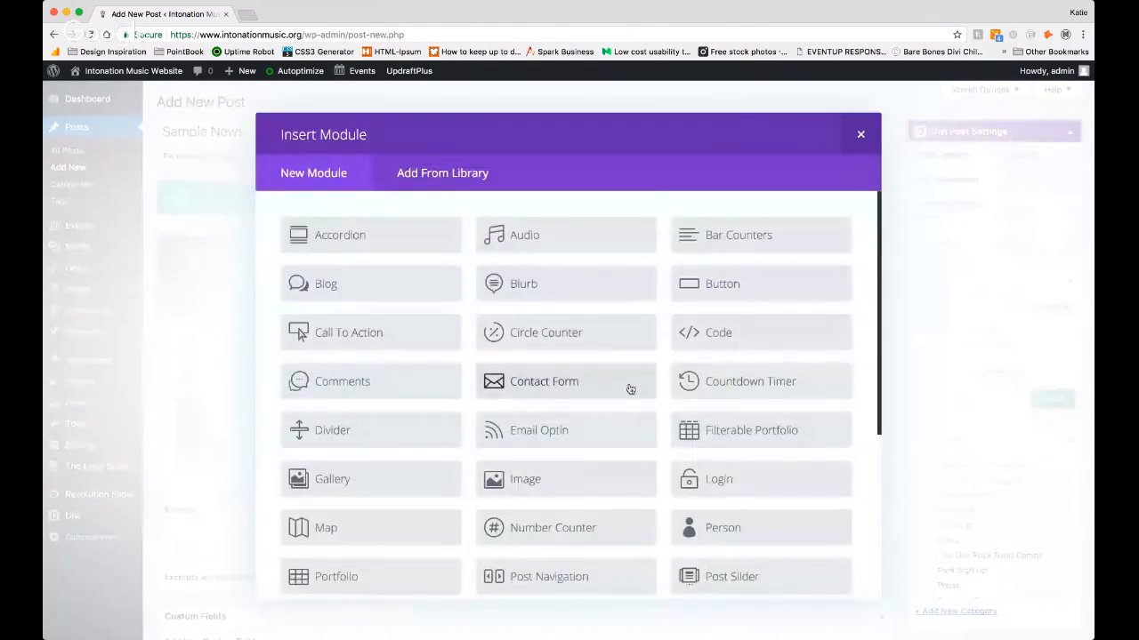
pyautogui.scroll(-3, 629, 386)
pyautogui.scroll(-4, 629, 388)
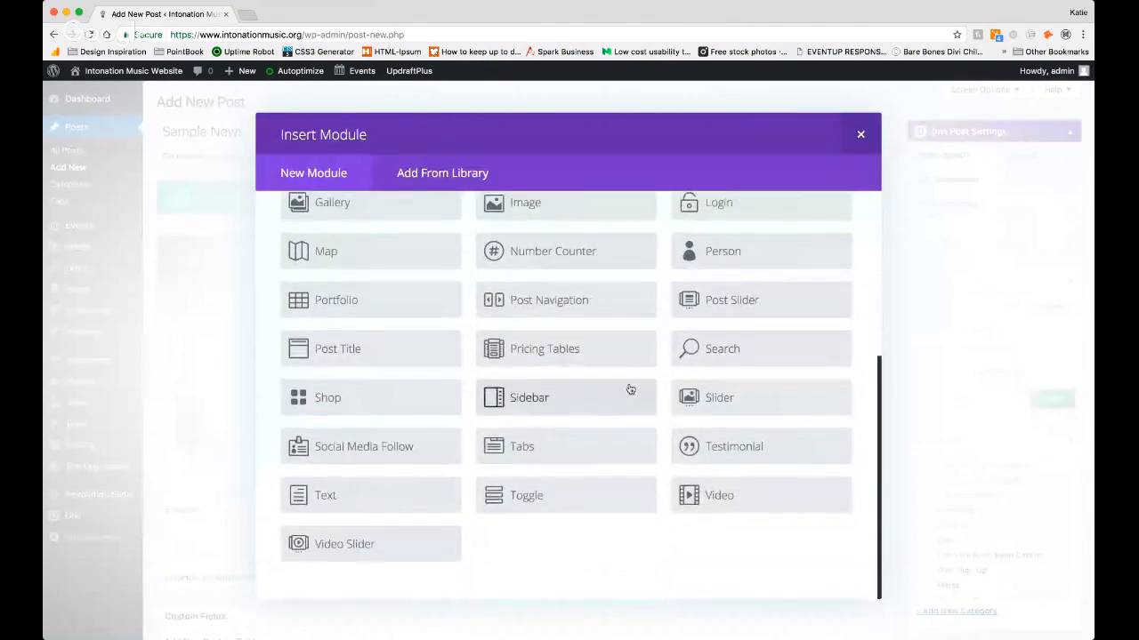
pyautogui.scroll(1, 507, 242)
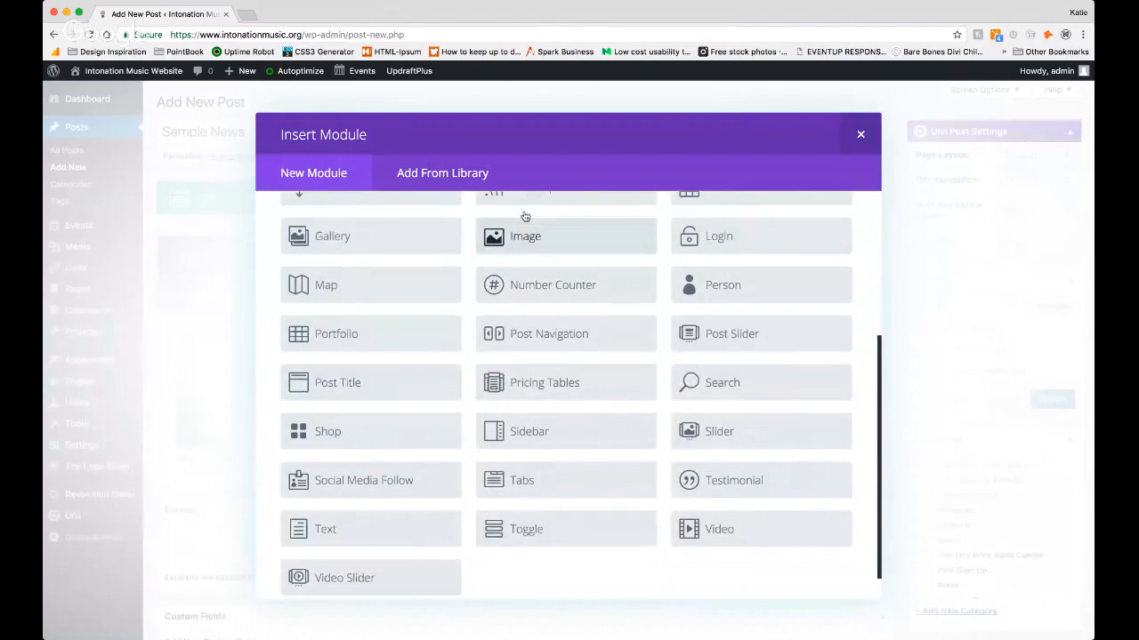
pyautogui.click(517, 244)
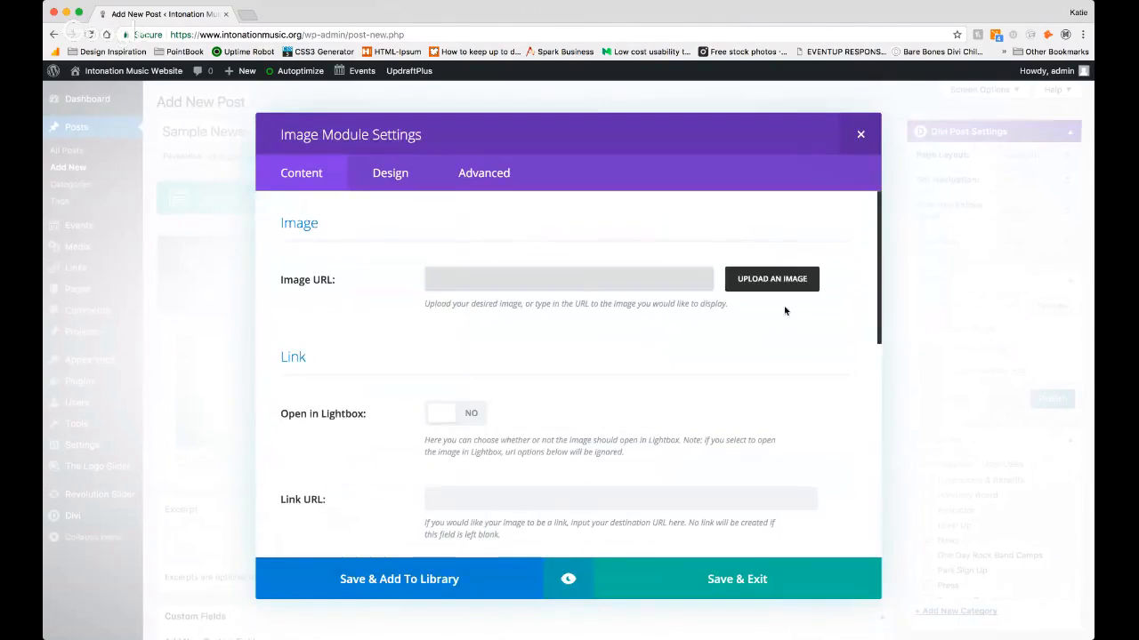
# Step: Assign the media library portrait with the yellow head covering to the Image module, save it and preview the post
pyautogui.click(772, 279)
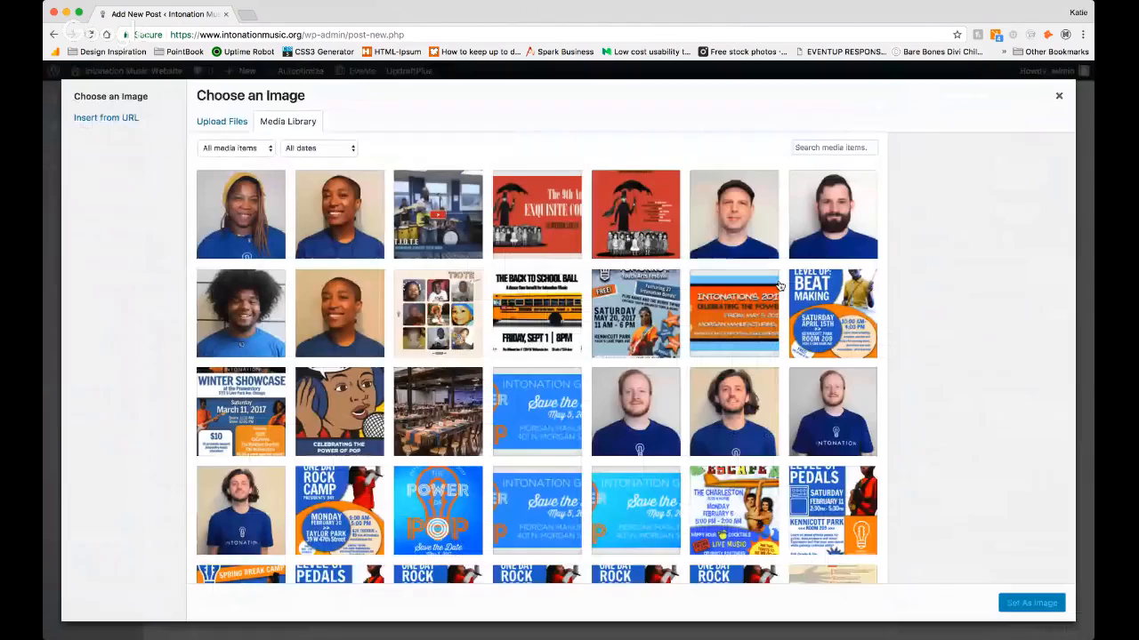
pyautogui.click(237, 123)
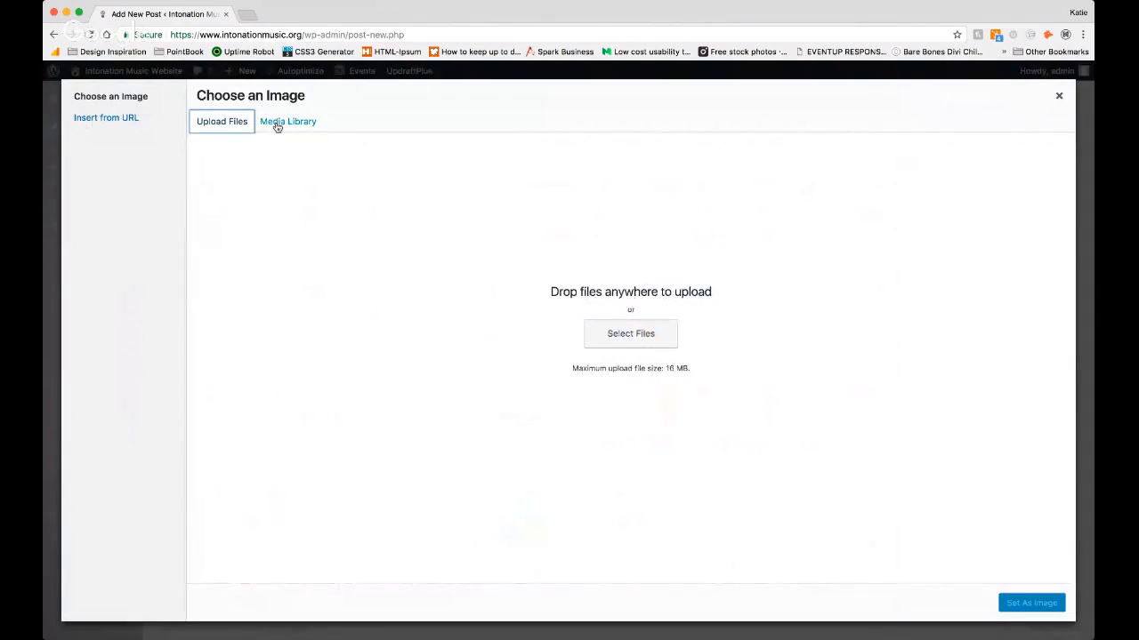
pyautogui.click(276, 122)
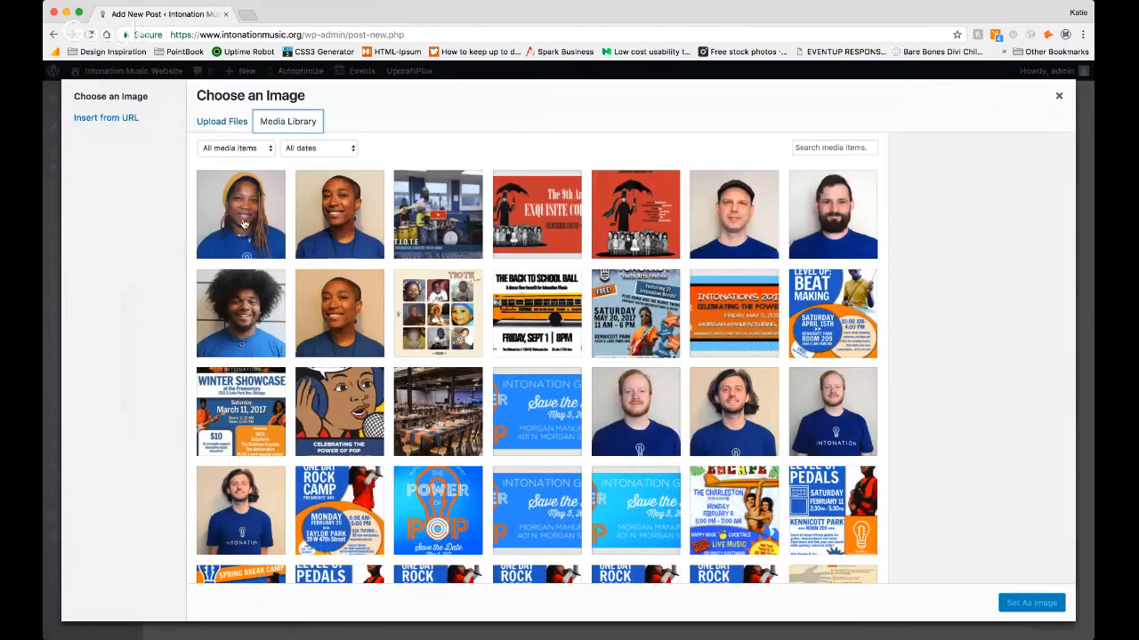
pyautogui.click(270, 224)
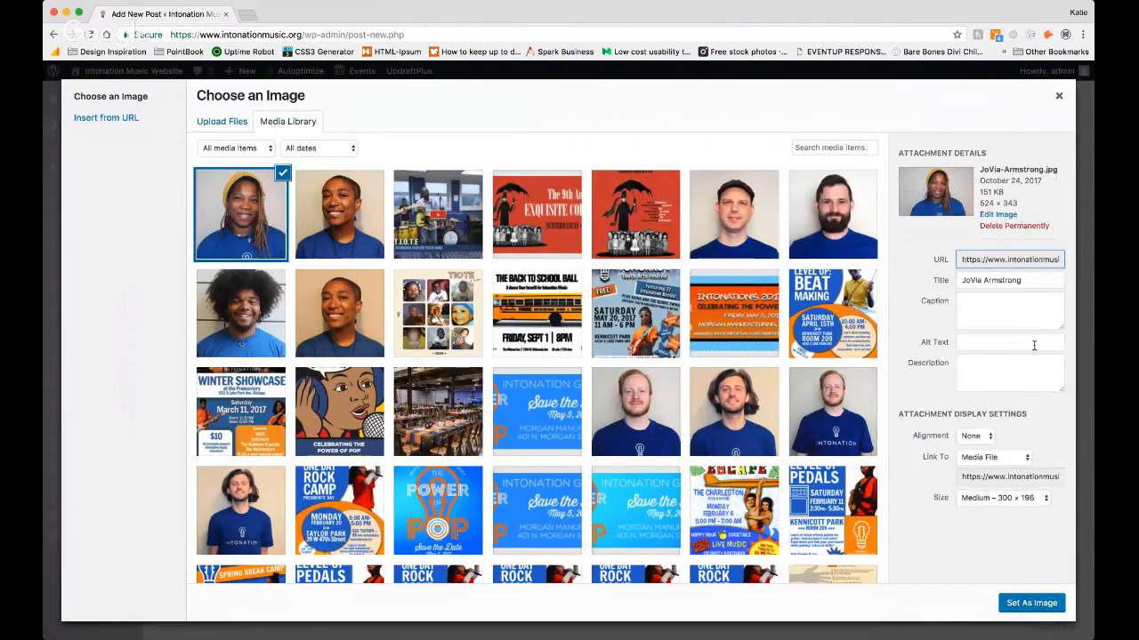
pyautogui.click(1029, 605)
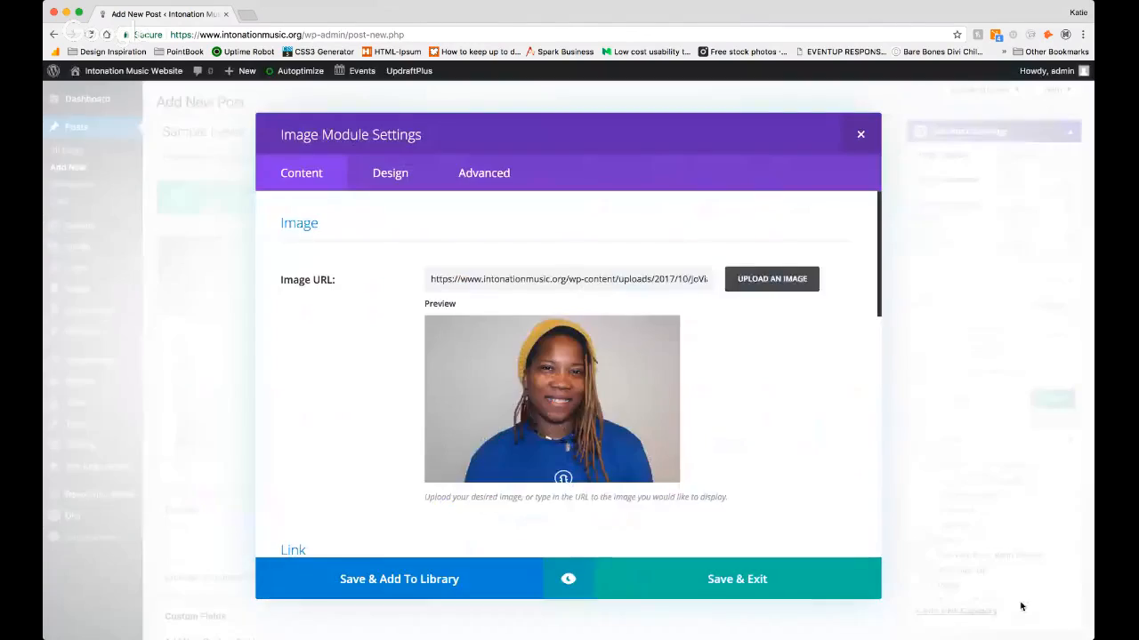
pyautogui.click(737, 579)
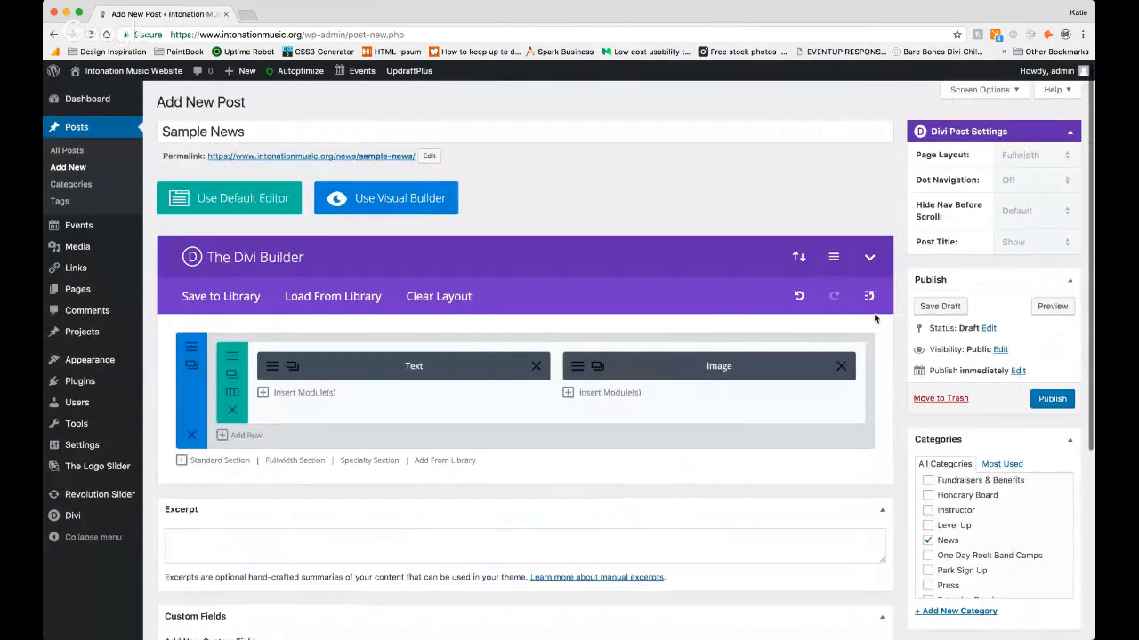
pyautogui.click(1052, 306)
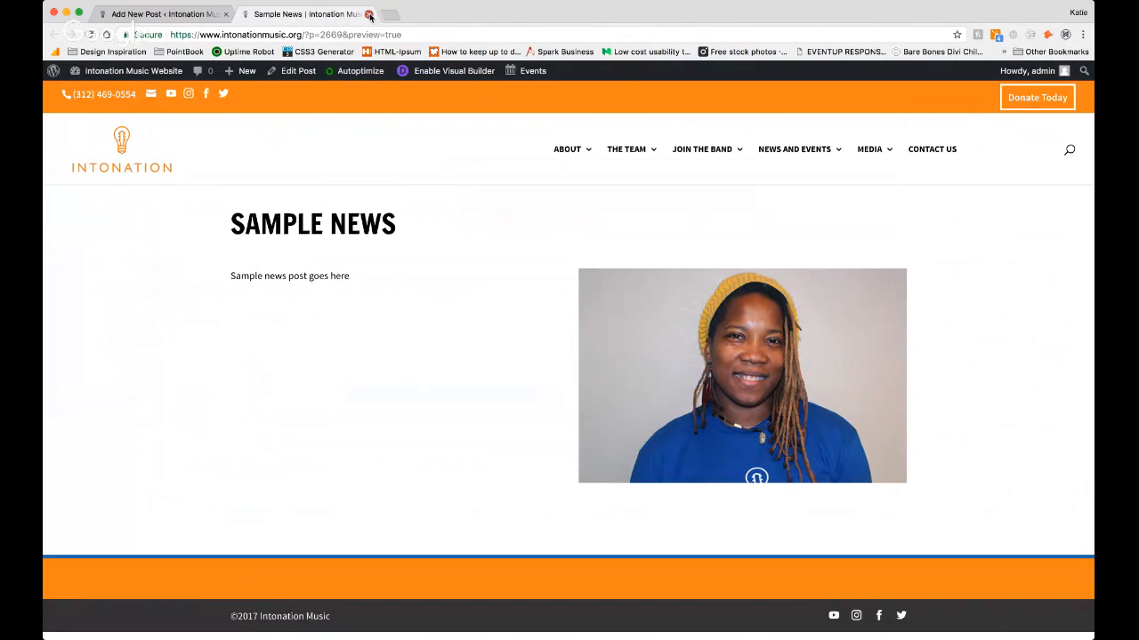
pyautogui.click(369, 14)
# Step: Replace the post's featured image with the media library portrait of the person in the yellow head covering
pyautogui.scroll(-5, 509, 336)
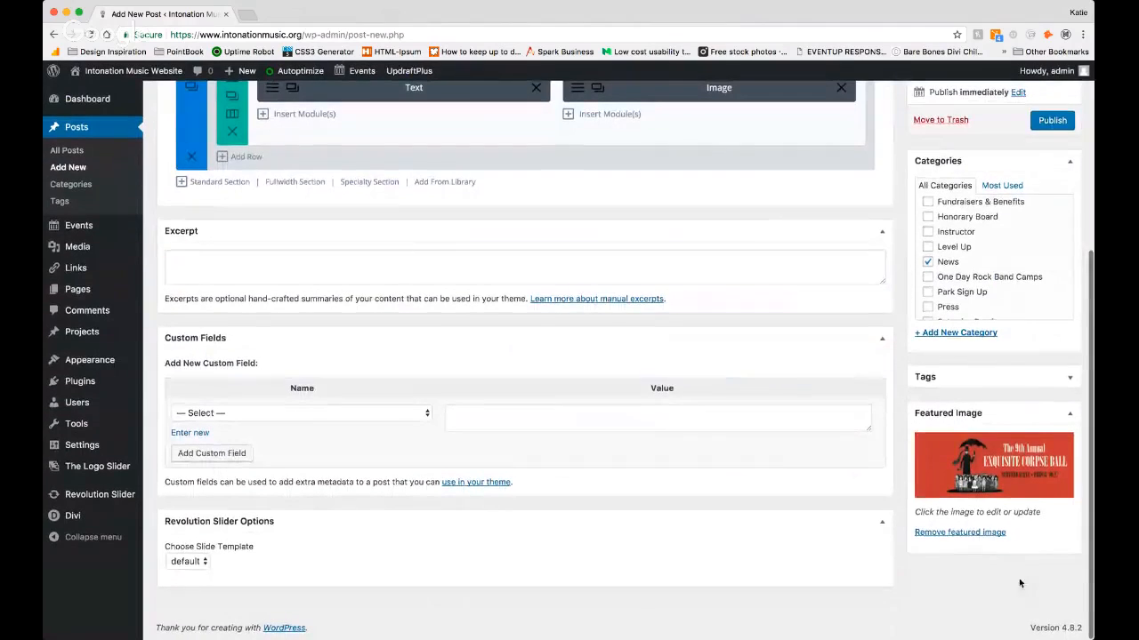
pyautogui.click(988, 534)
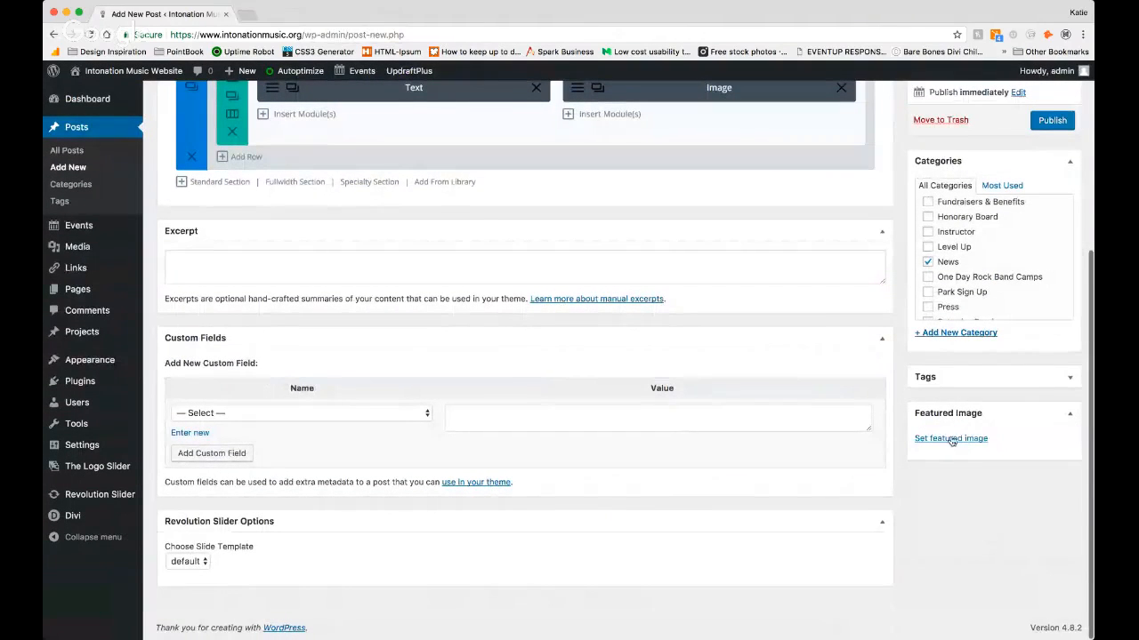
pyautogui.click(950, 439)
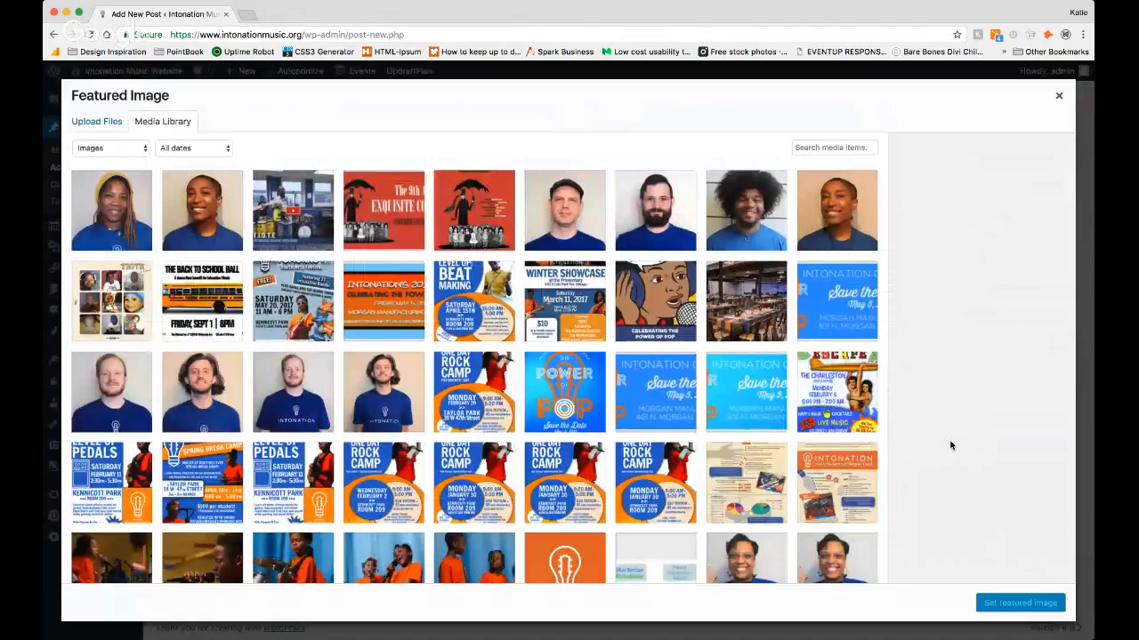
pyautogui.click(95, 197)
pyautogui.click(1020, 603)
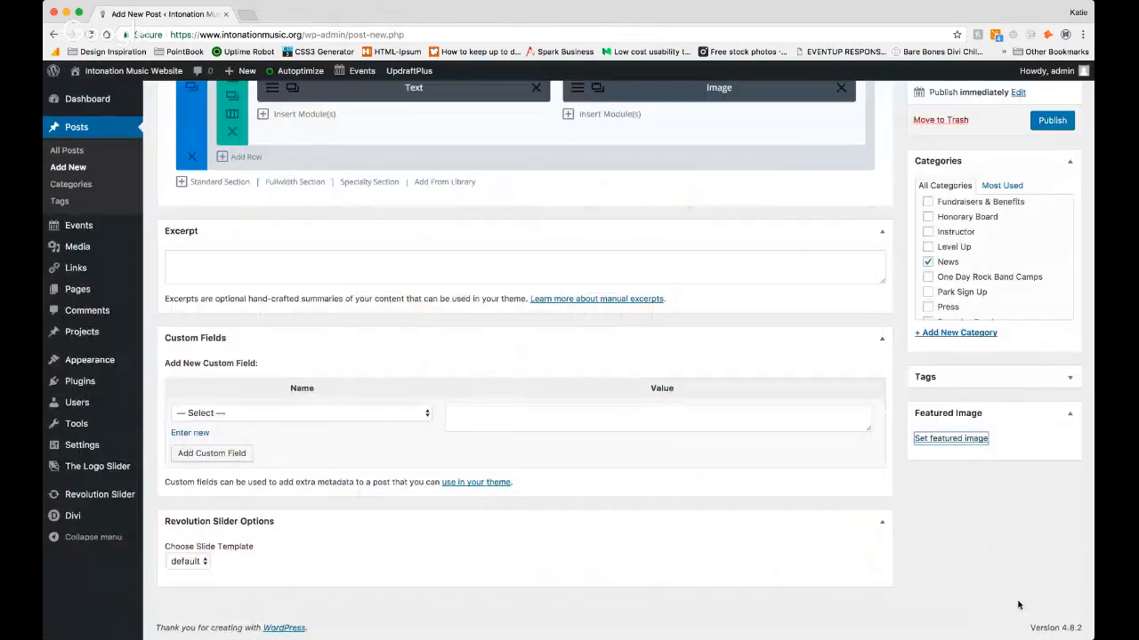
# Step: Publish the Sample News post
pyautogui.scroll(5, 878, 485)
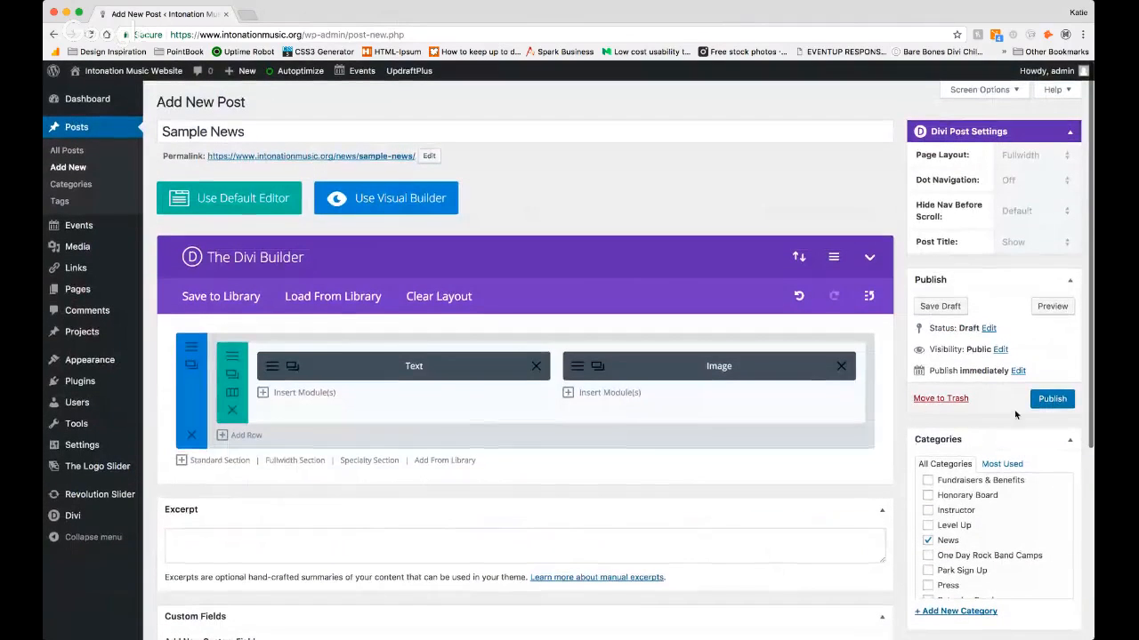
pyautogui.click(1053, 400)
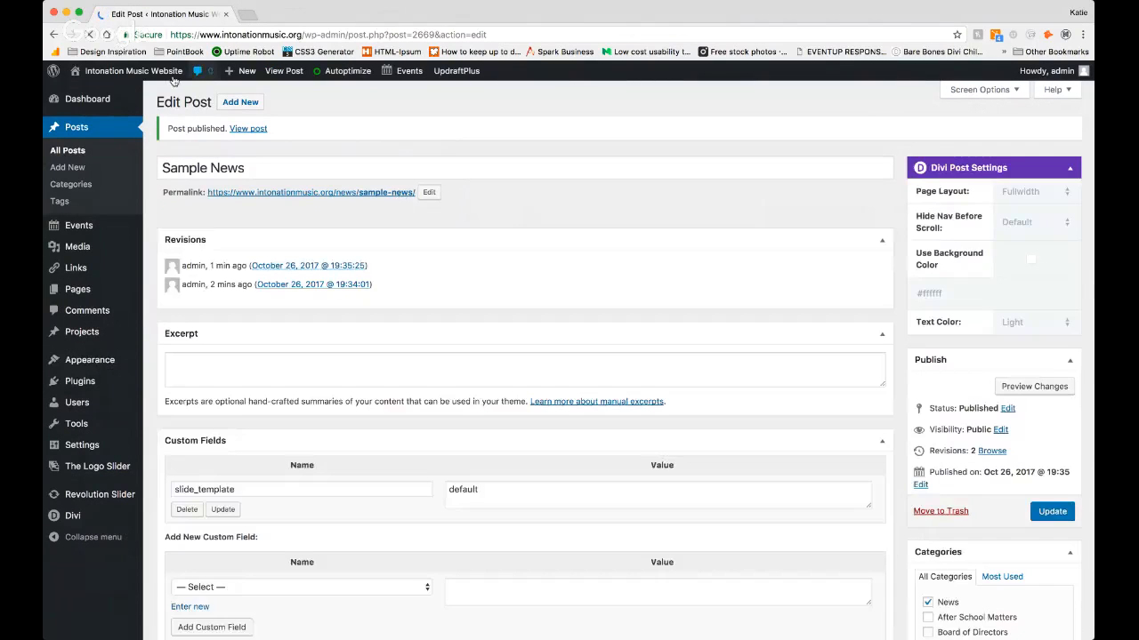
# Step: Visit the live site, look through its News page and open the Sample News post from there
pyautogui.moveTo(144, 77)
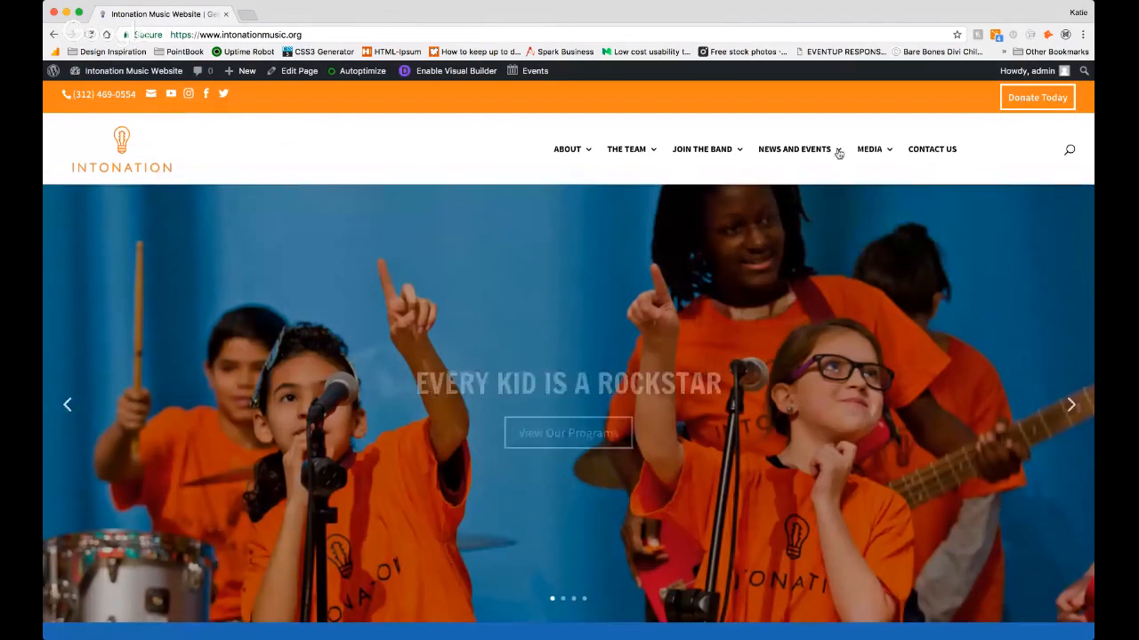
pyautogui.moveTo(839, 150)
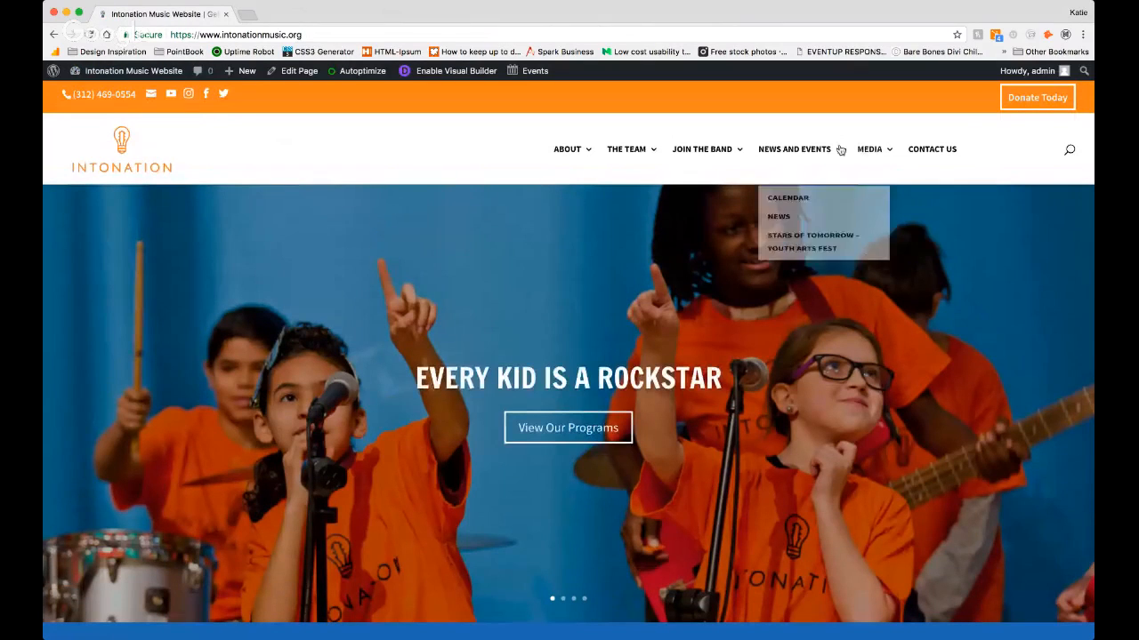
pyautogui.click(779, 229)
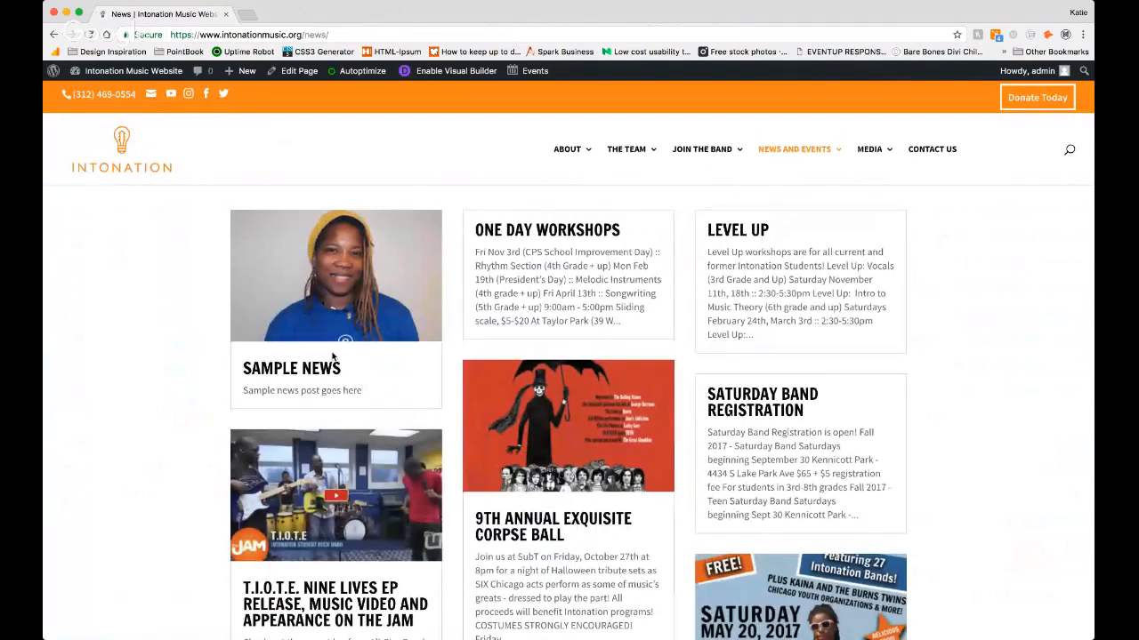
pyautogui.scroll(-3, 328, 356)
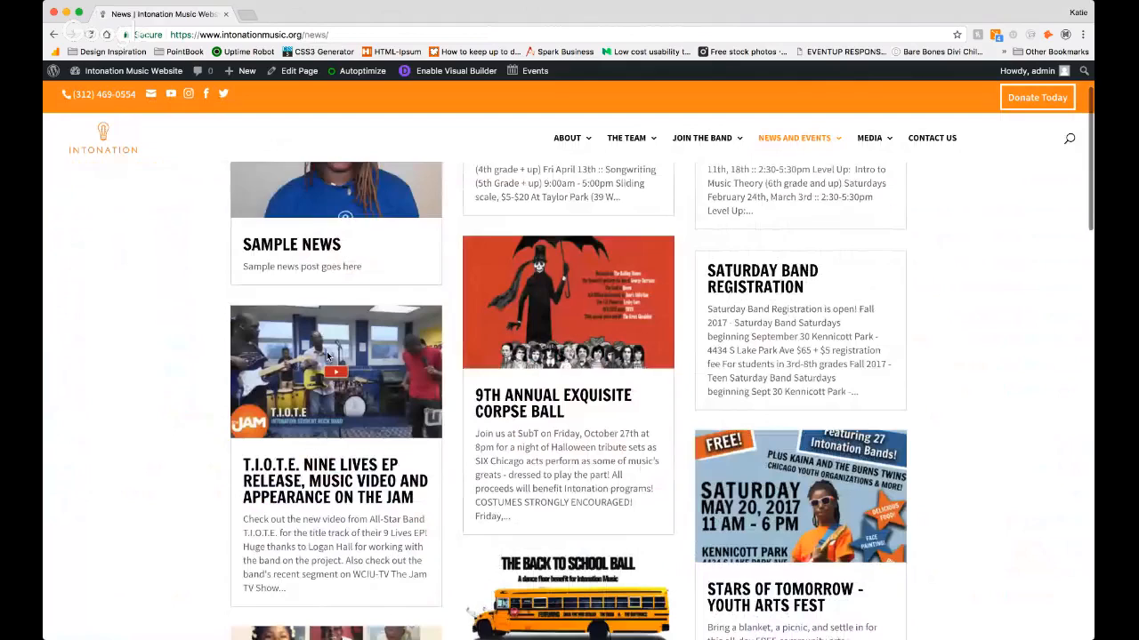
pyautogui.scroll(-2, 327, 356)
pyautogui.scroll(5, 329, 355)
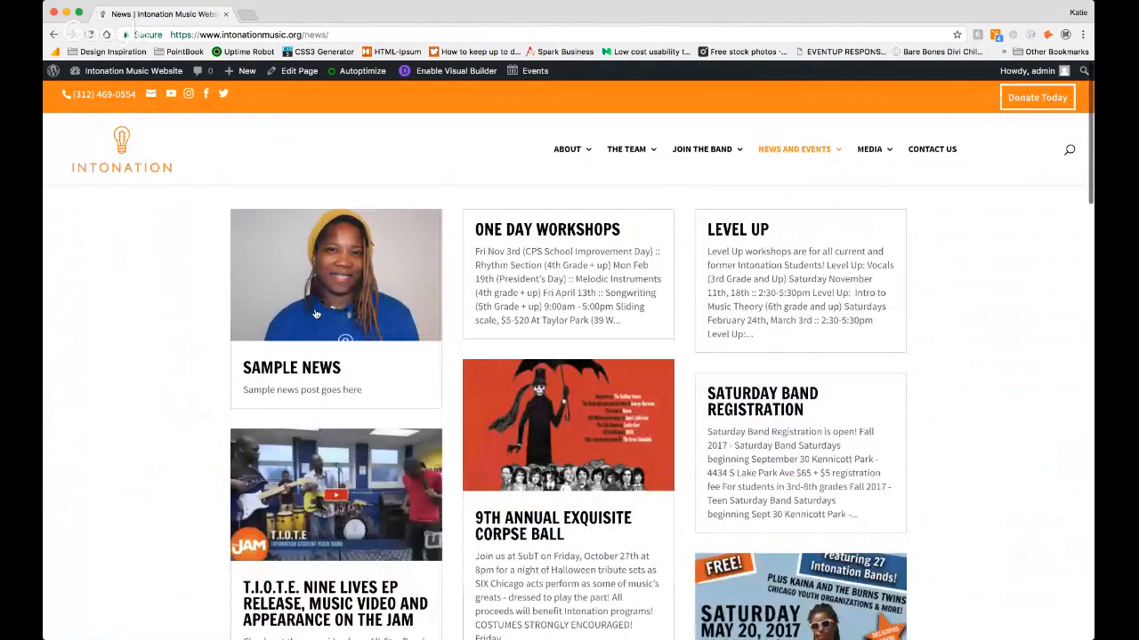
pyautogui.click(315, 313)
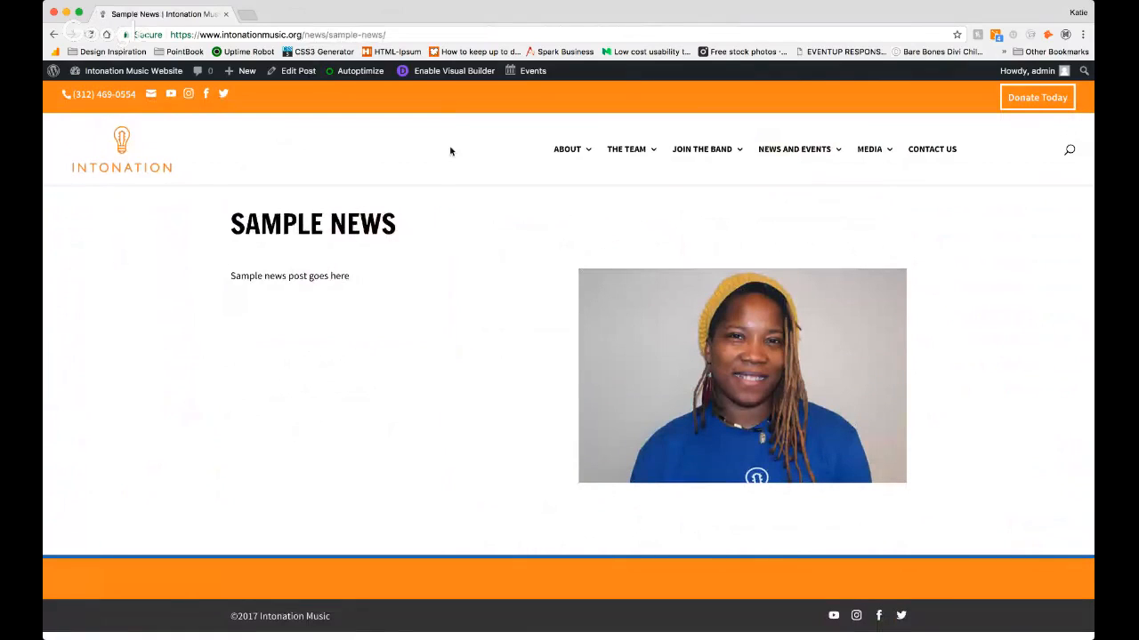
# Step: Reopen the Sample News post for editing, remove its featured image and update the post
pyautogui.click(302, 72)
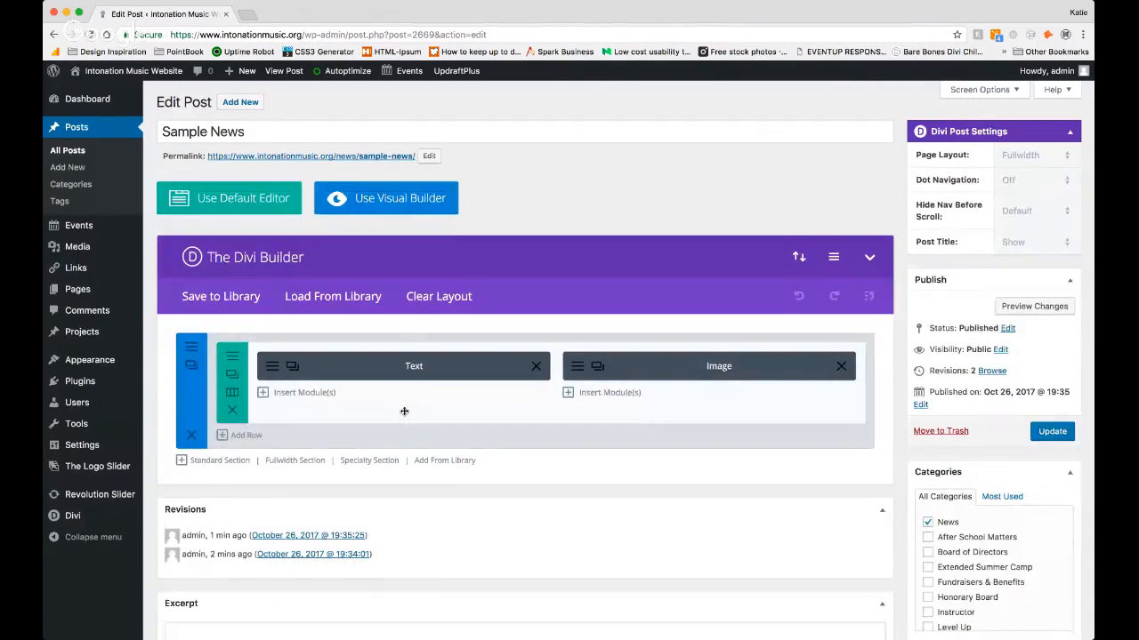
pyautogui.scroll(-5, 404, 411)
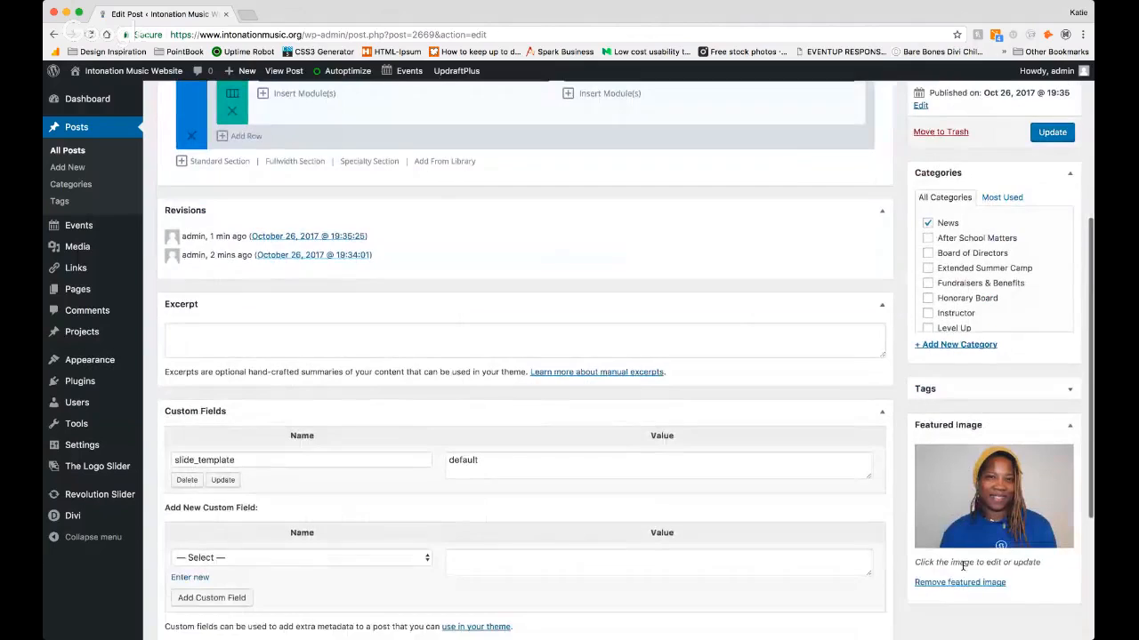
pyautogui.click(953, 584)
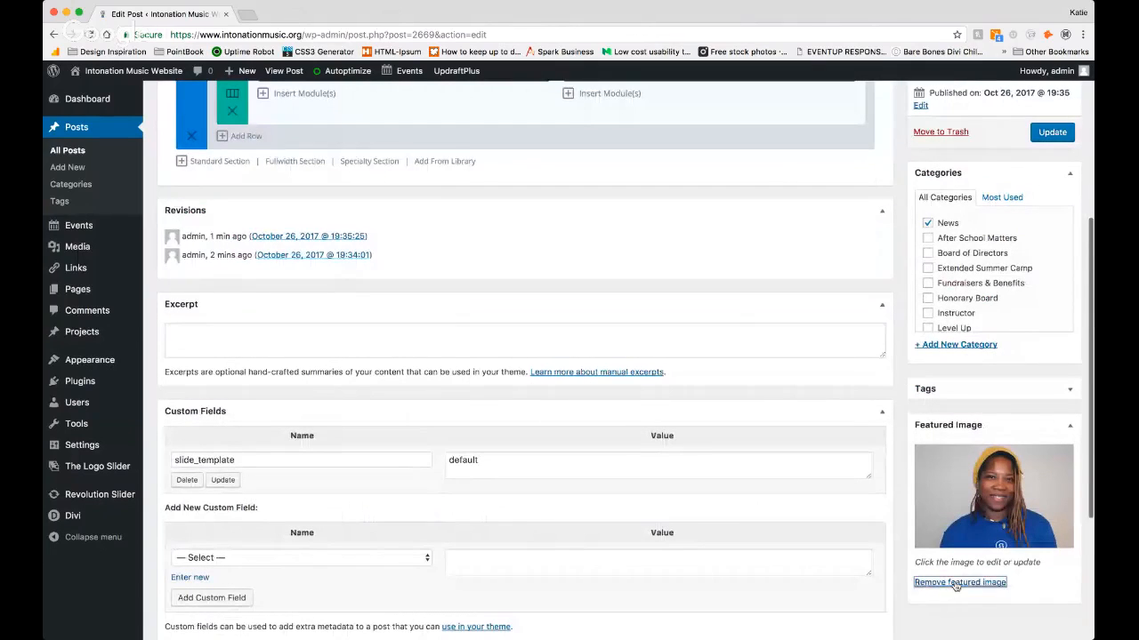
pyautogui.click(1061, 135)
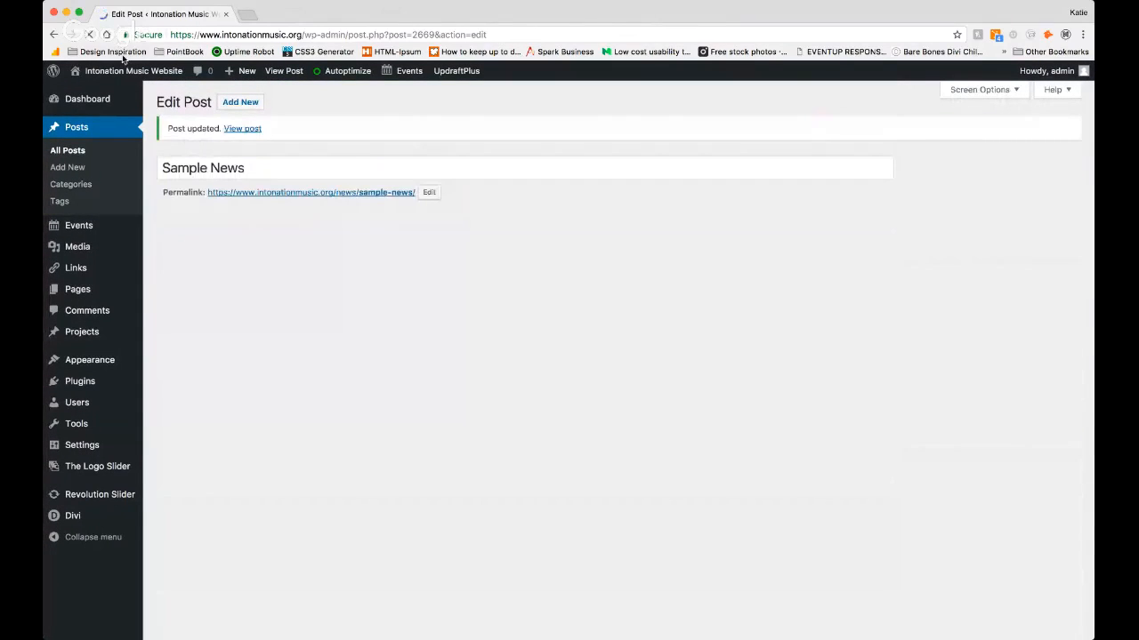
# Step: Return to the live site's News page and check how the Sample News entry is listed without a featured image
pyautogui.moveTo(116, 77)
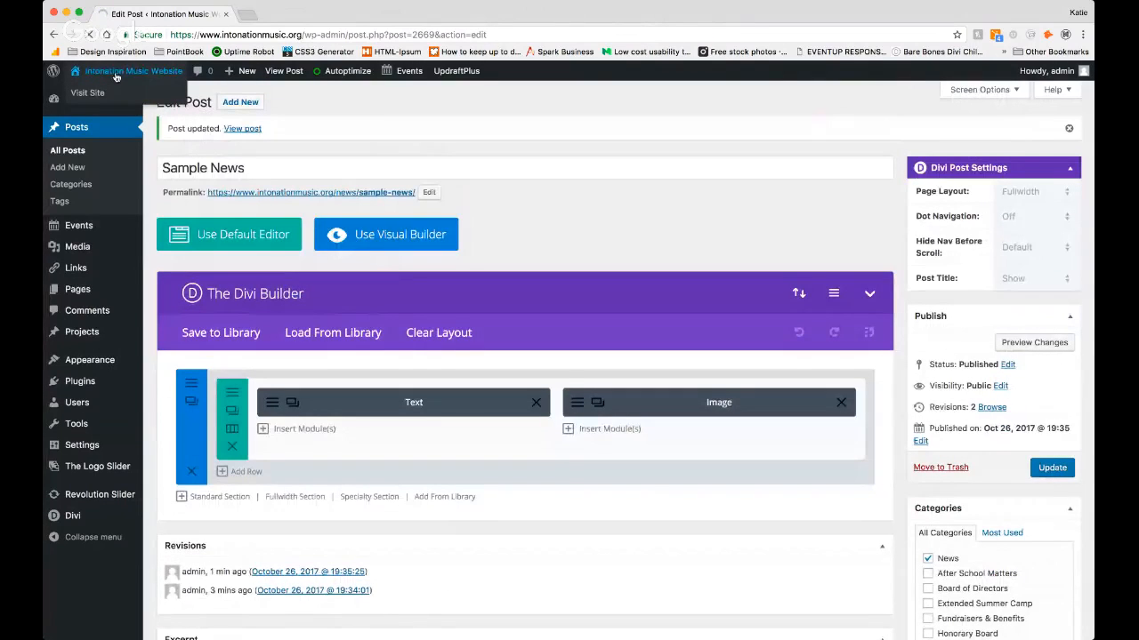
pyautogui.click(116, 77)
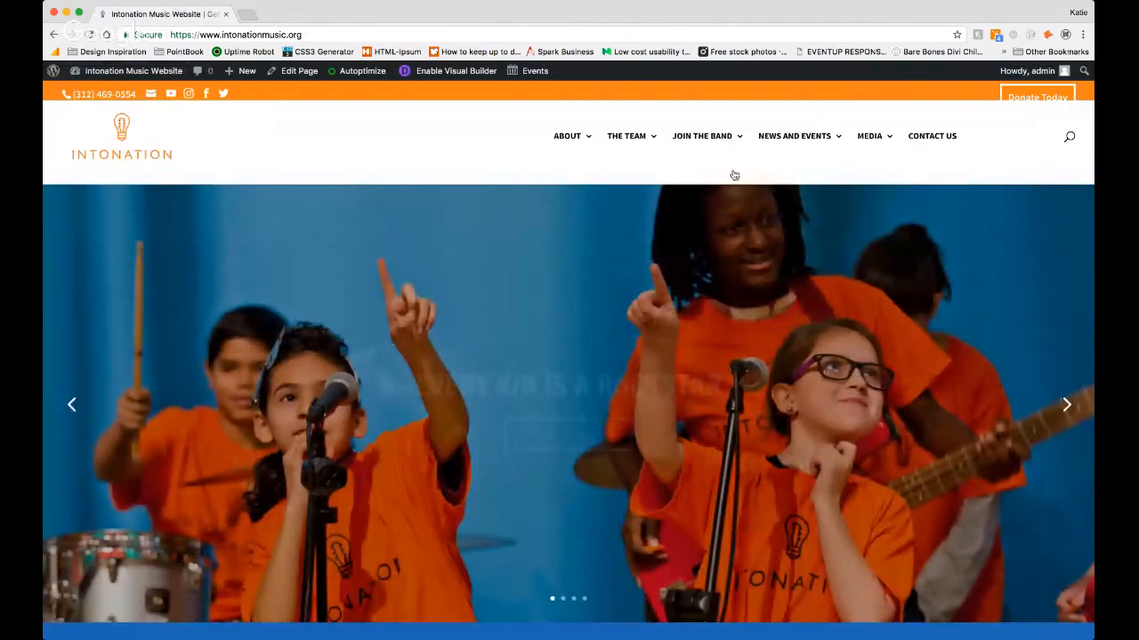
pyautogui.moveTo(788, 151)
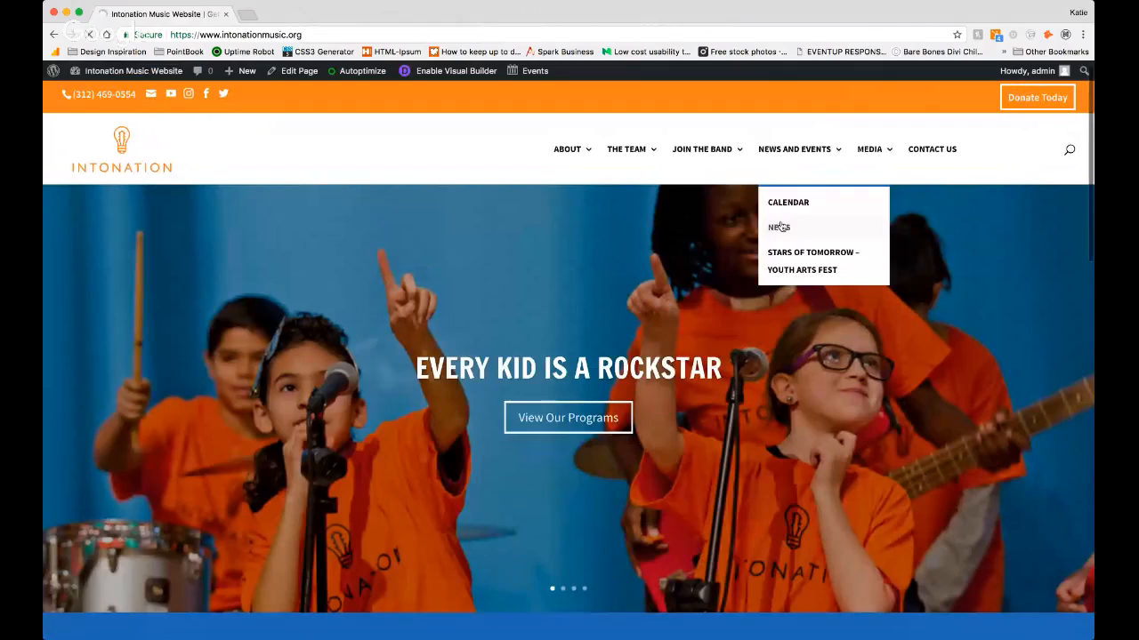
pyautogui.click(779, 228)
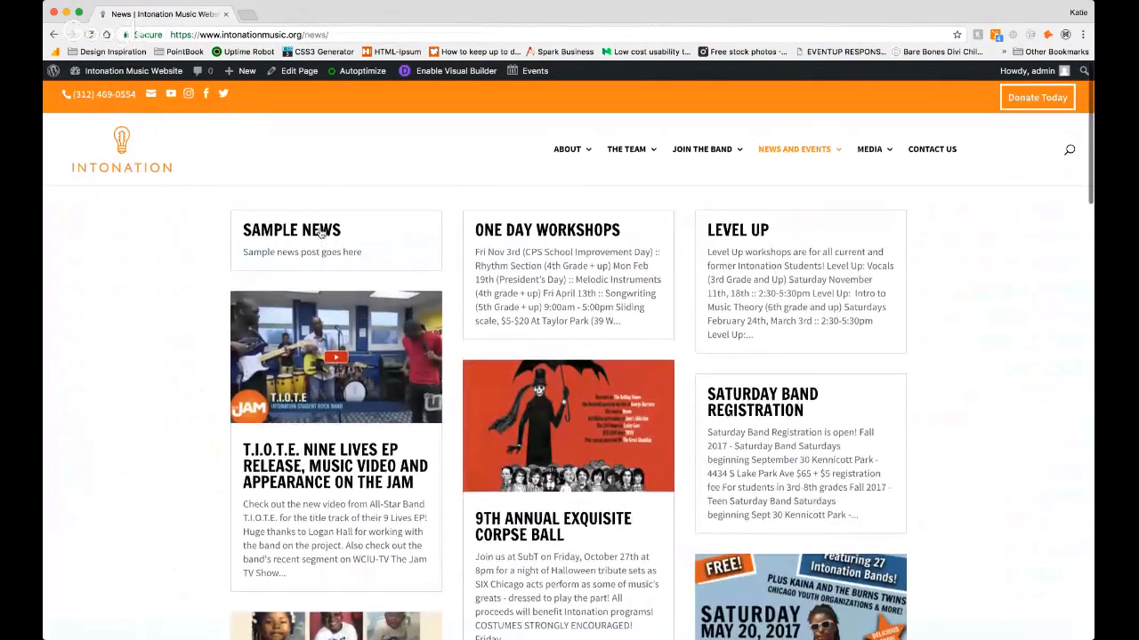
pyautogui.scroll(-1, 320, 232)
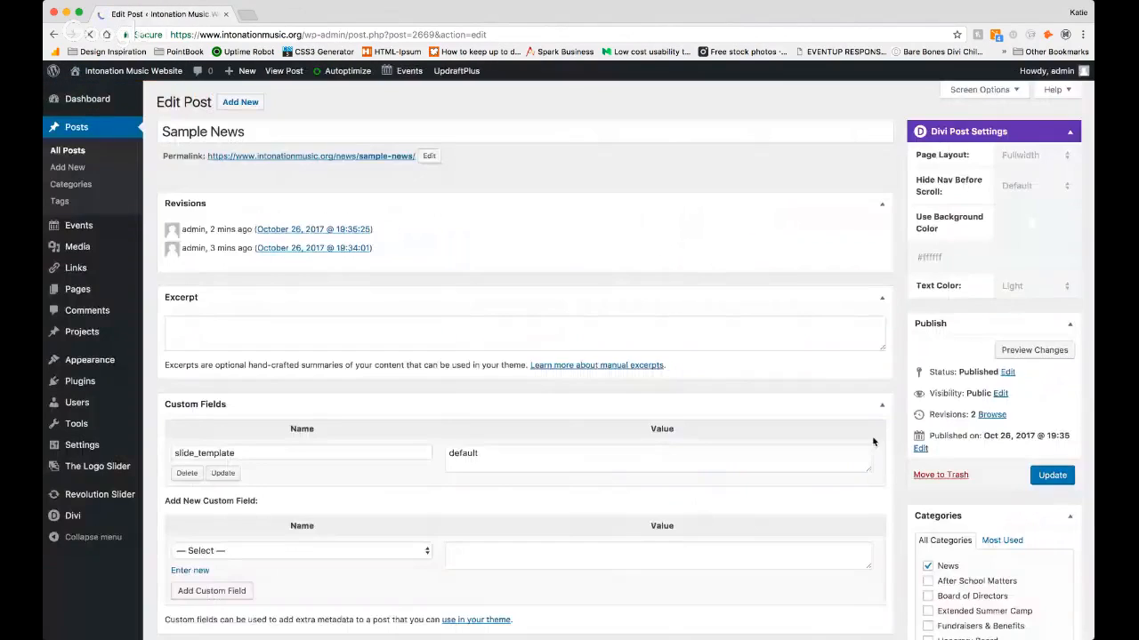
# Step: Go from the post editor to the list of all posts and move the Sample News post to the trash
pyautogui.scroll(-3, 914, 474)
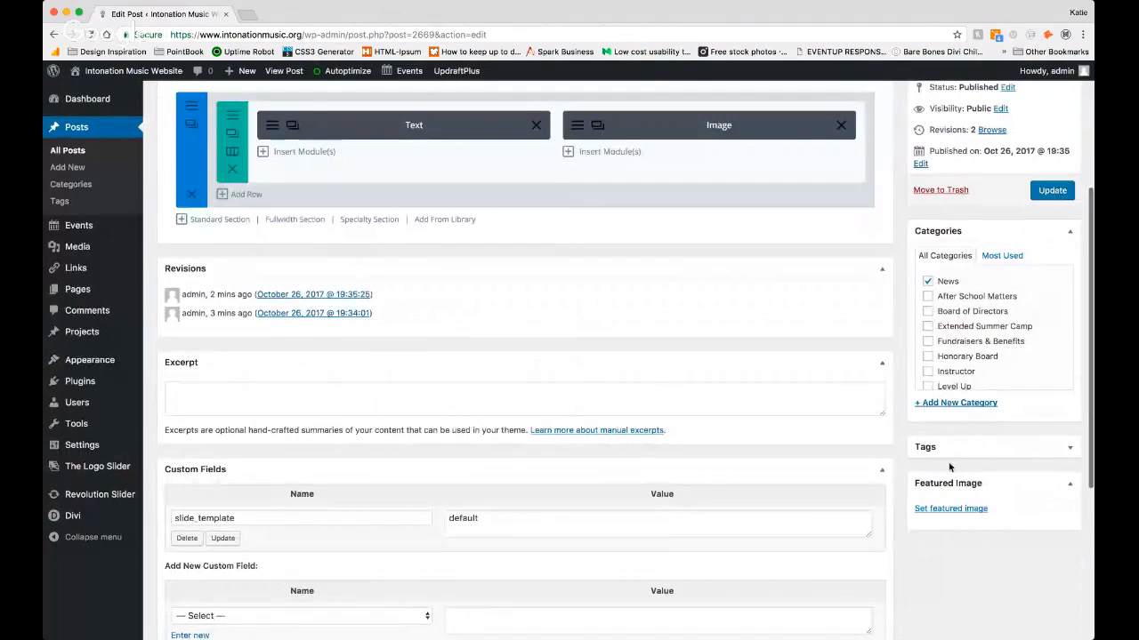
pyautogui.scroll(4, 908, 402)
pyautogui.scroll(2, 908, 402)
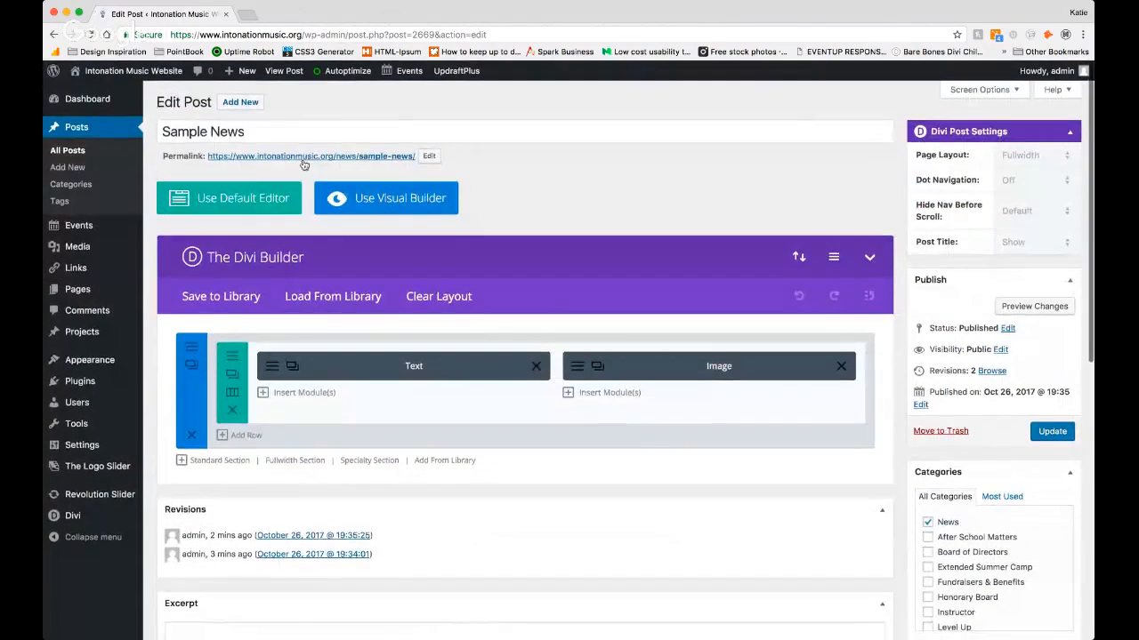
pyautogui.click(68, 152)
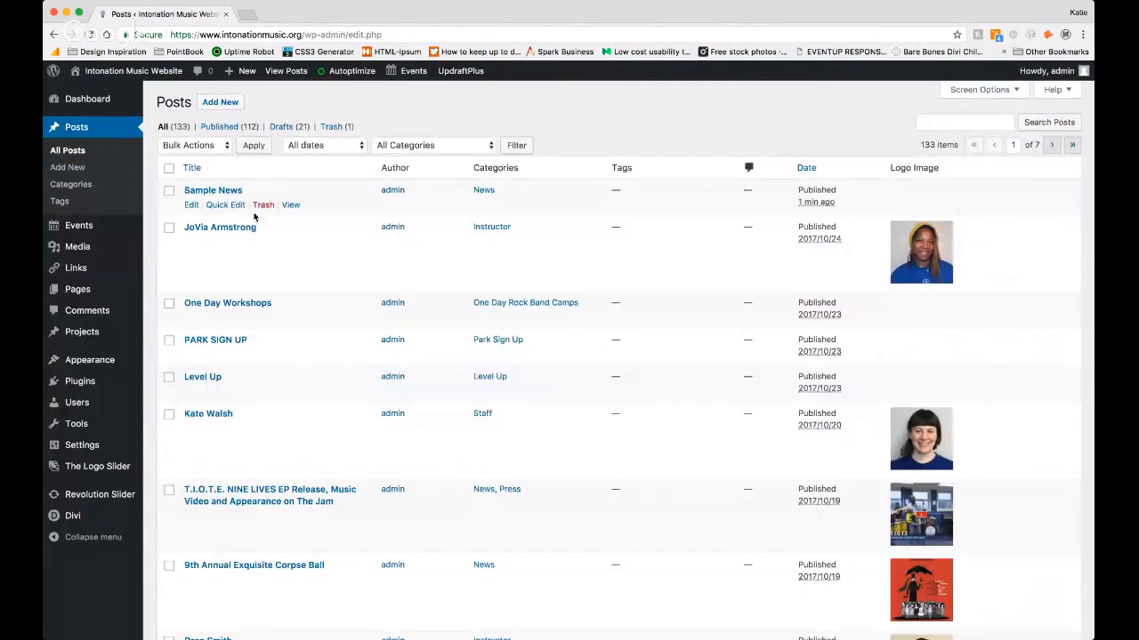
pyautogui.click(258, 207)
# Step: Visit the live site and look over the Calendar page under News and Events
pyautogui.moveTo(128, 81)
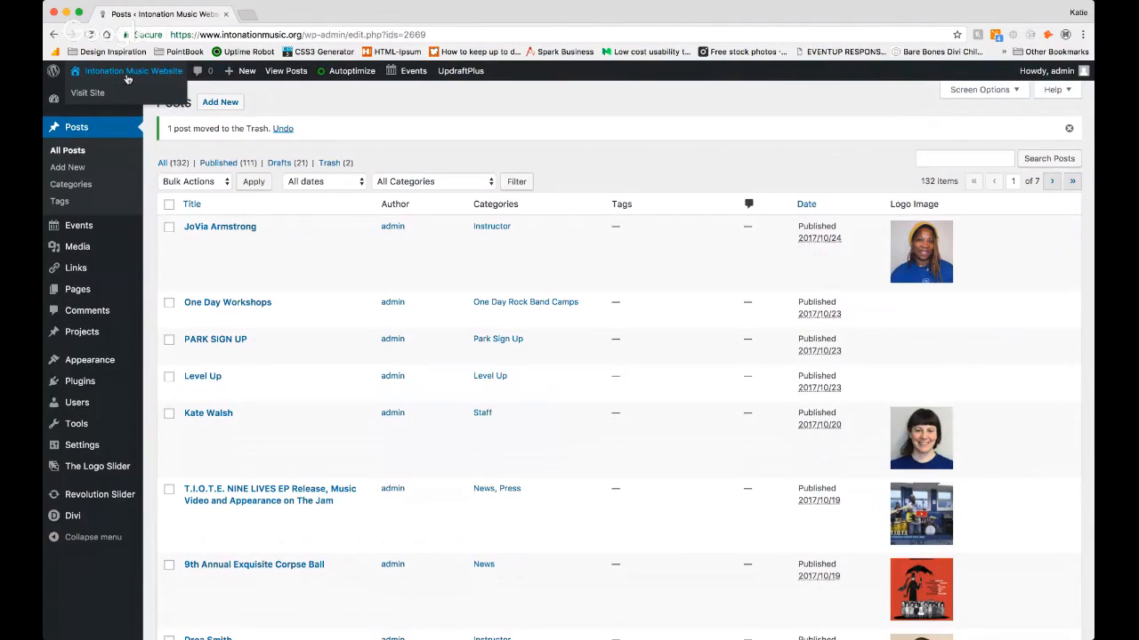
pyautogui.click(88, 92)
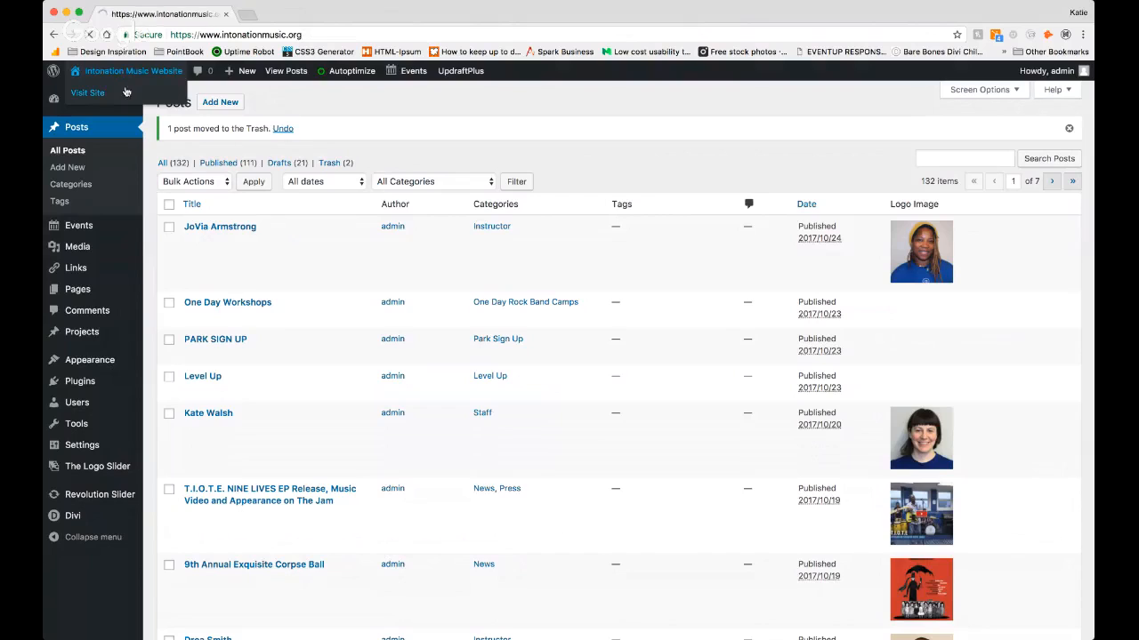
pyautogui.scroll(-5, 722, 286)
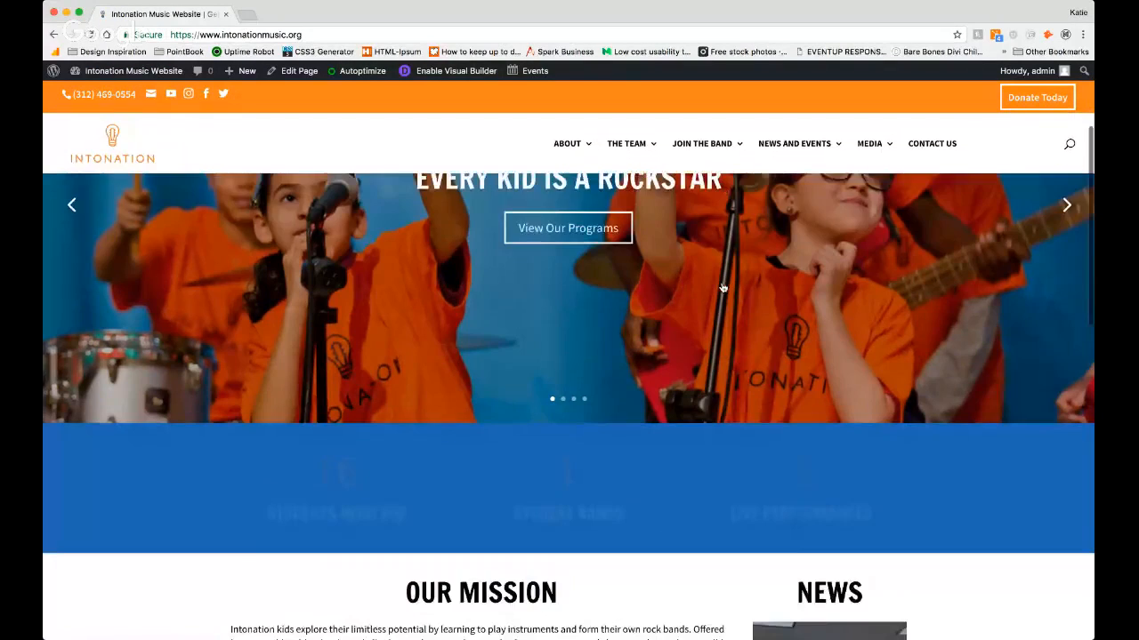
pyautogui.moveTo(774, 161)
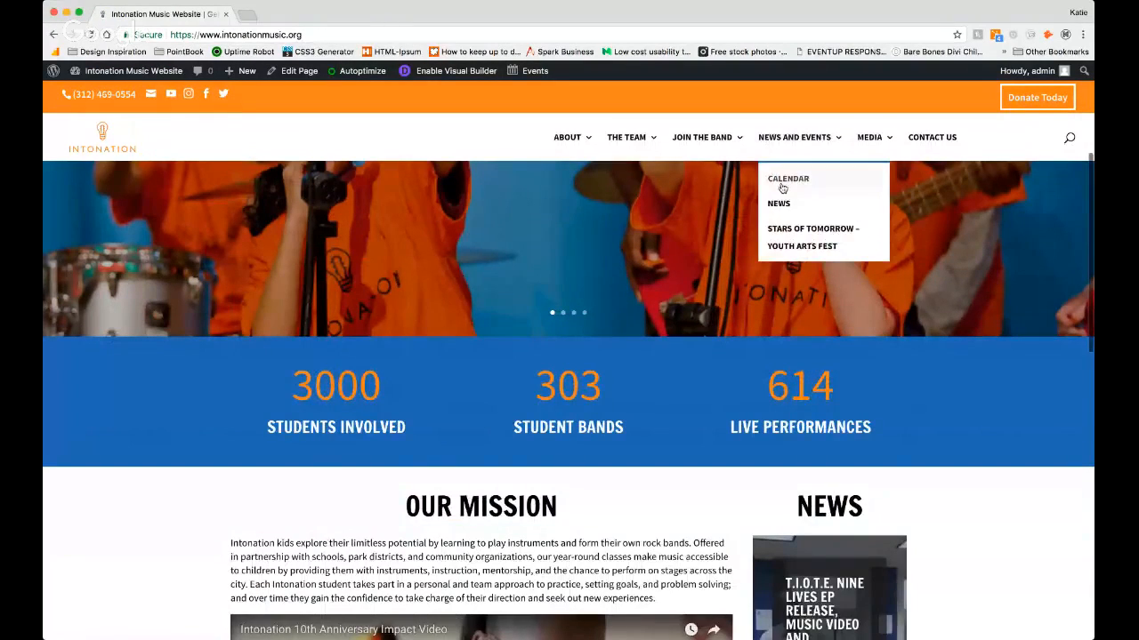
pyautogui.click(782, 187)
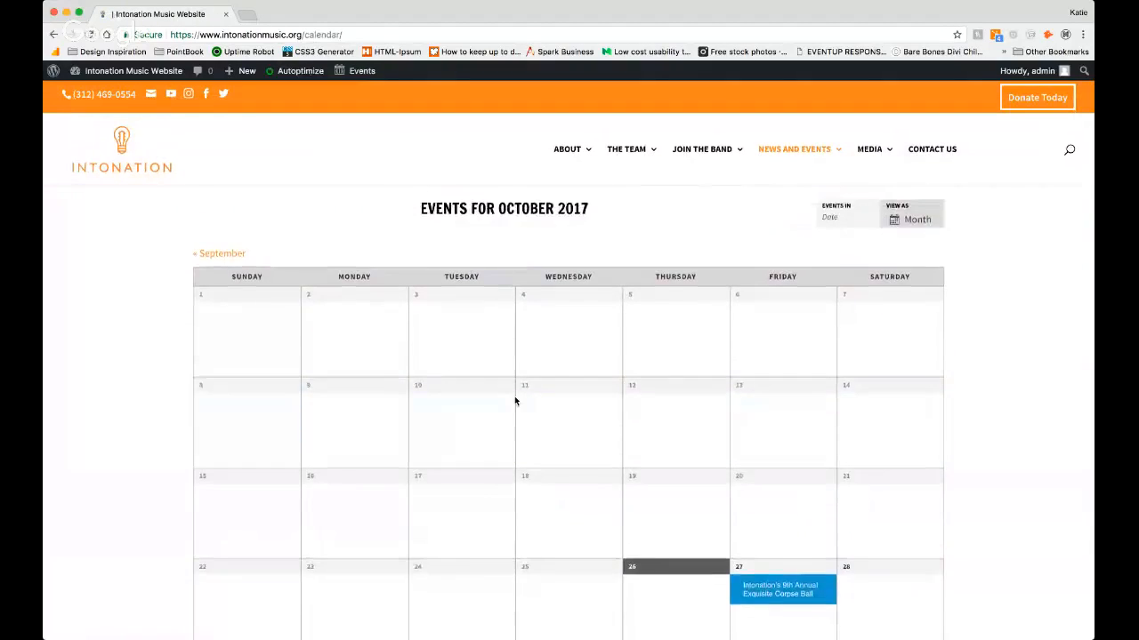
pyautogui.scroll(-4, 515, 400)
pyautogui.scroll(4, 520, 401)
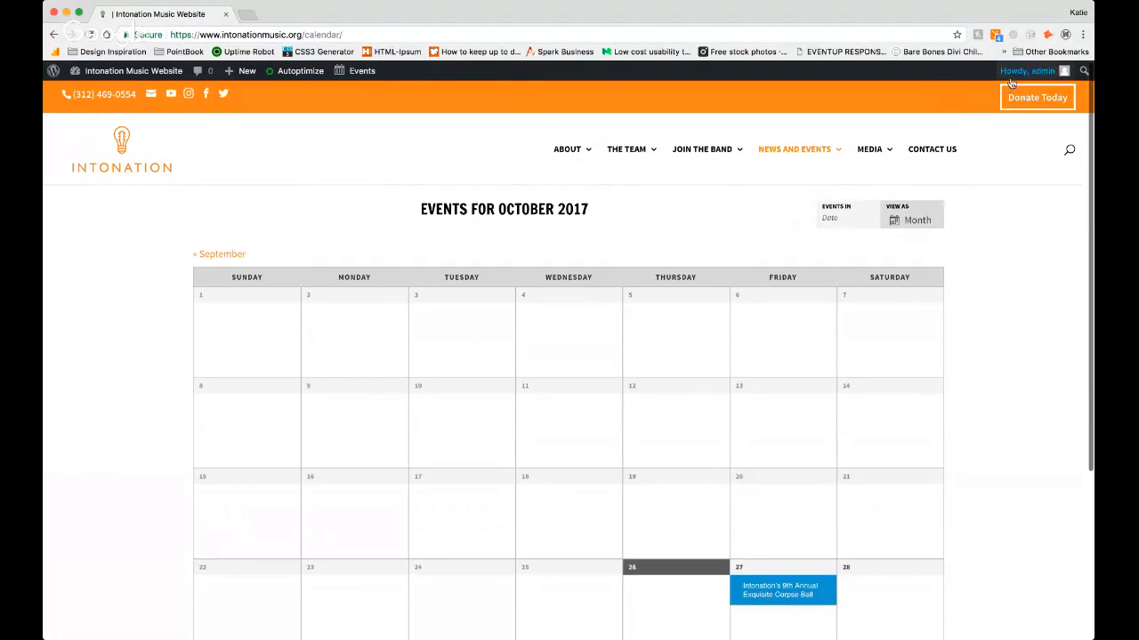
# Step: Log the admin account out of the WordPress site
pyautogui.moveTo(1017, 85)
pyautogui.click(997, 129)
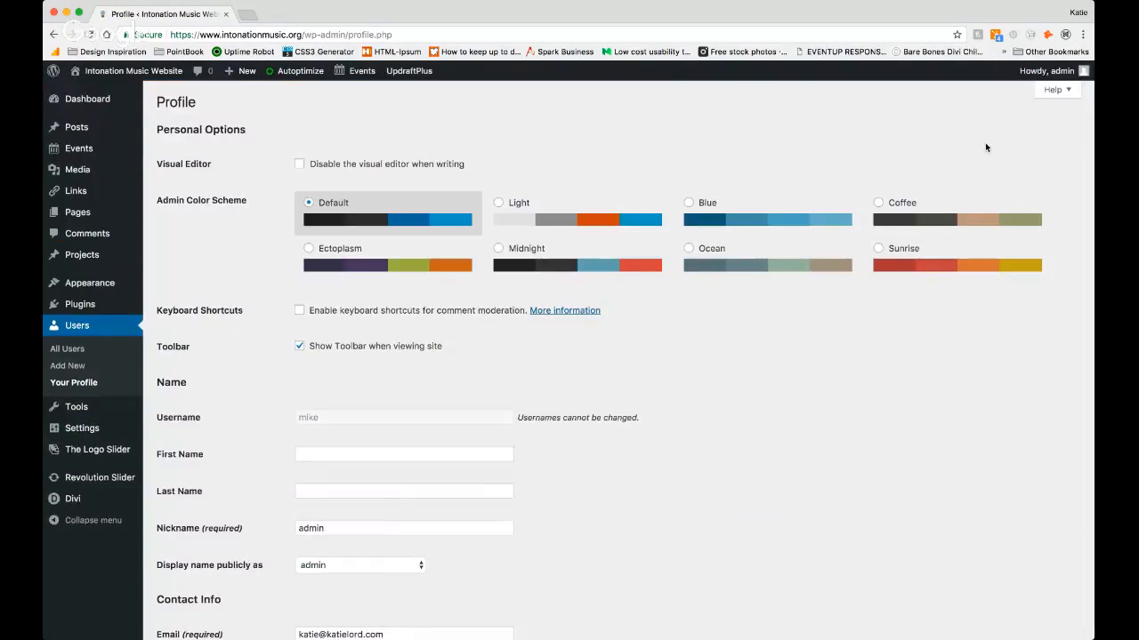
pyautogui.click(1005, 145)
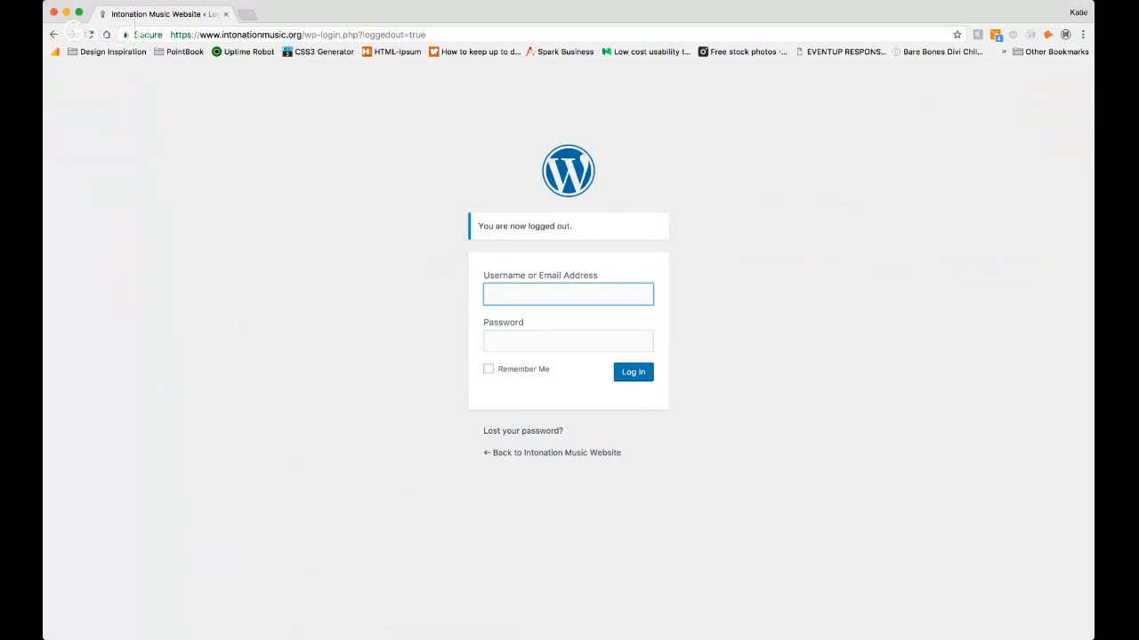
pyautogui.press('super+Tab')
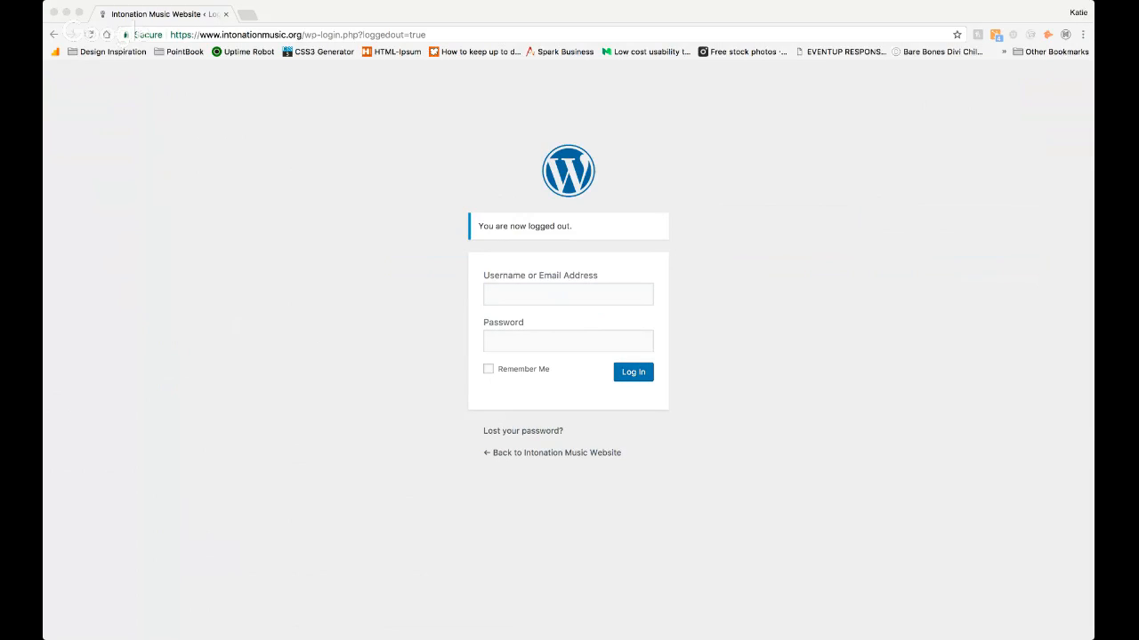